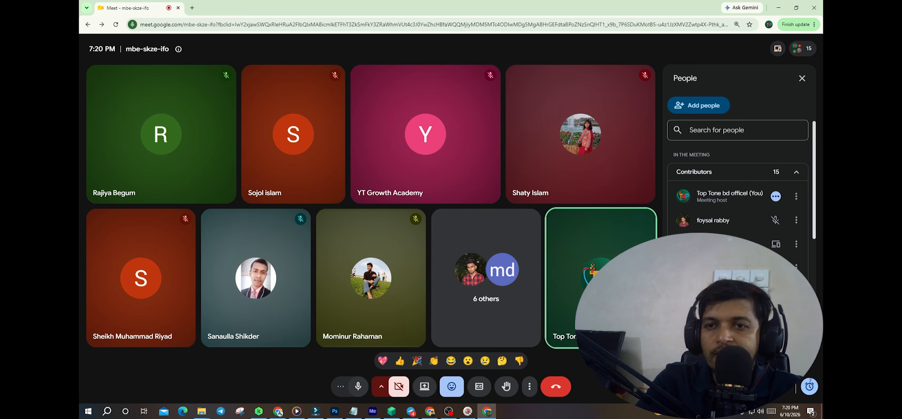
Present the entire screen in the meeting and show the shared screen in the call despite the infinity mirror
click(493, 312)
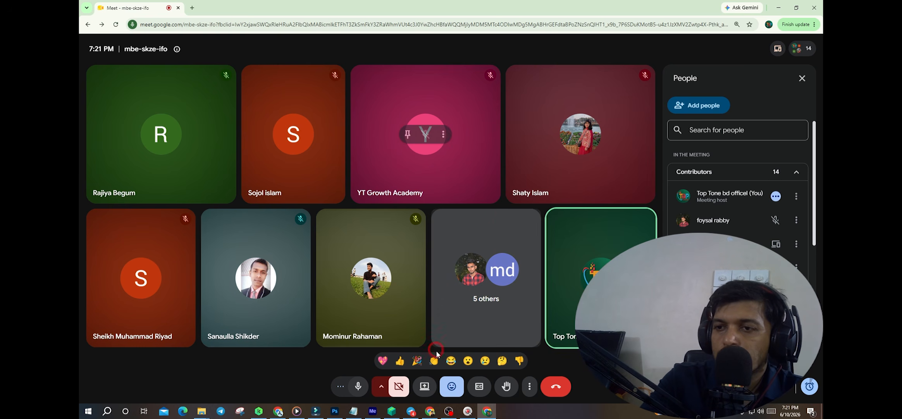
click(425, 385)
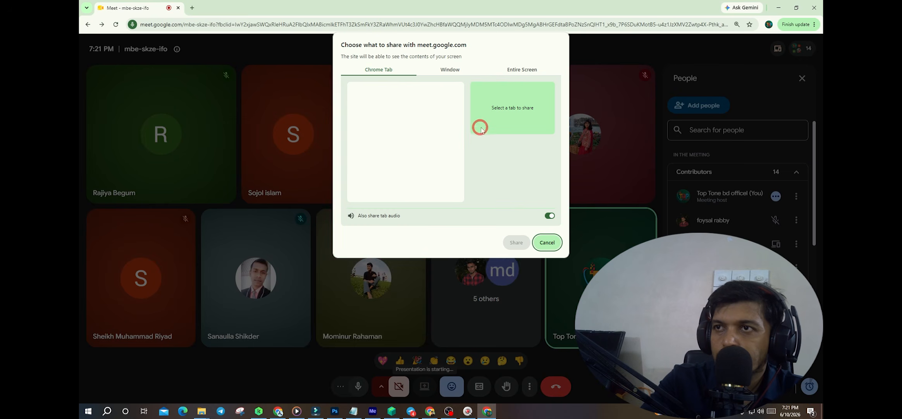
click(508, 70)
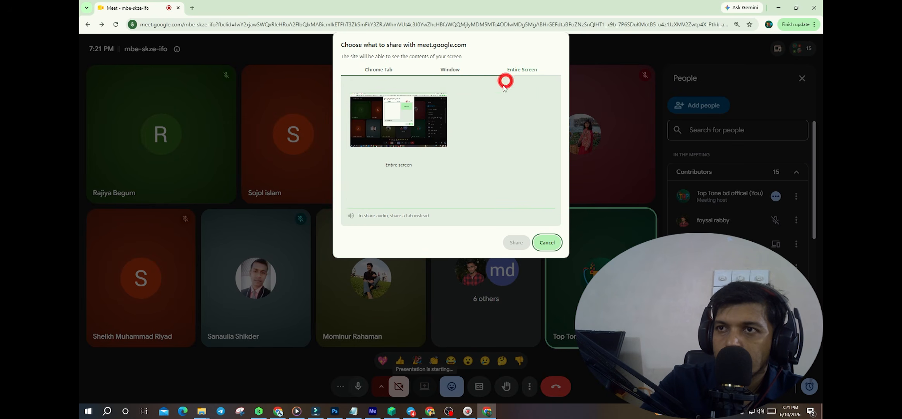
click(435, 143)
click(516, 242)
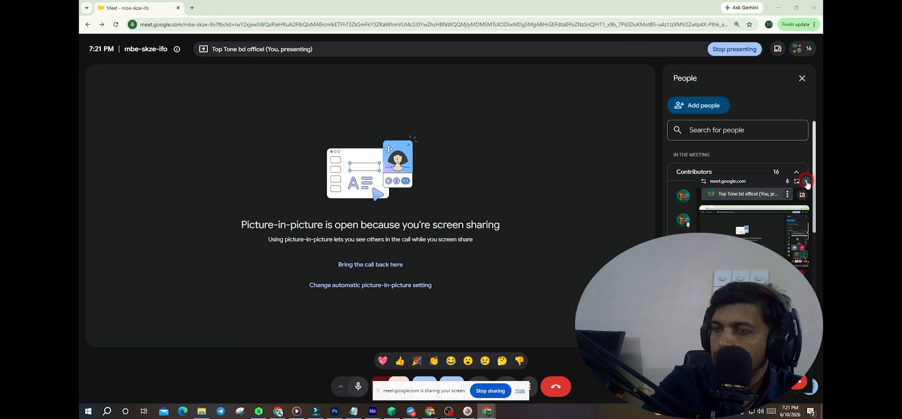
click(806, 182)
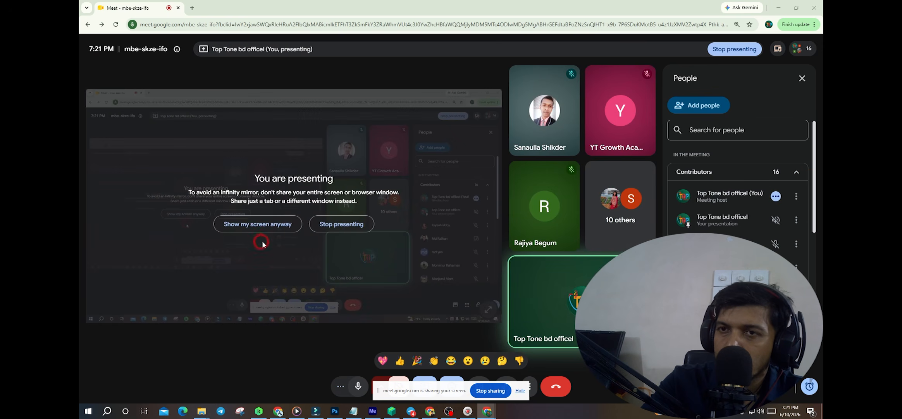
click(274, 225)
Switch to Photoshop, examine the illustrated woman in the black dress up close, and return to the meeting
key(alt+Tab)
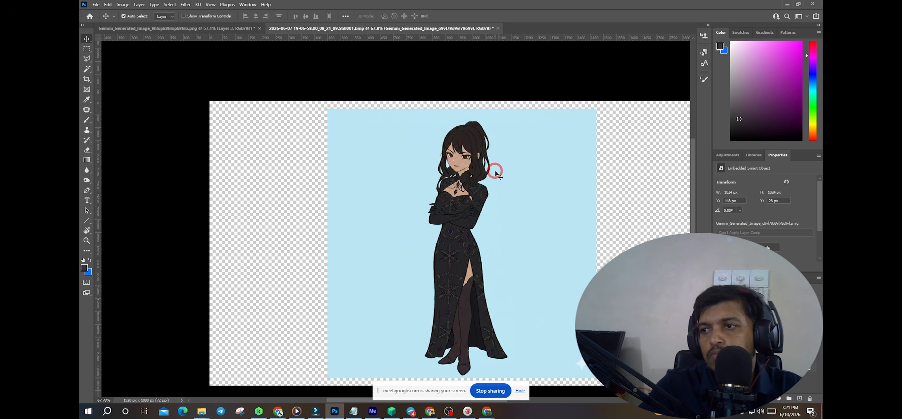
alt+scroll(495, 173, up, 5)
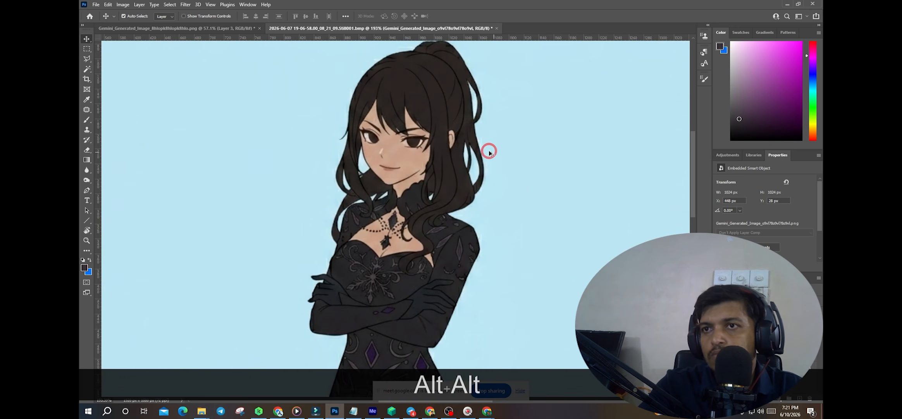
scroll(490, 153, down, 6)
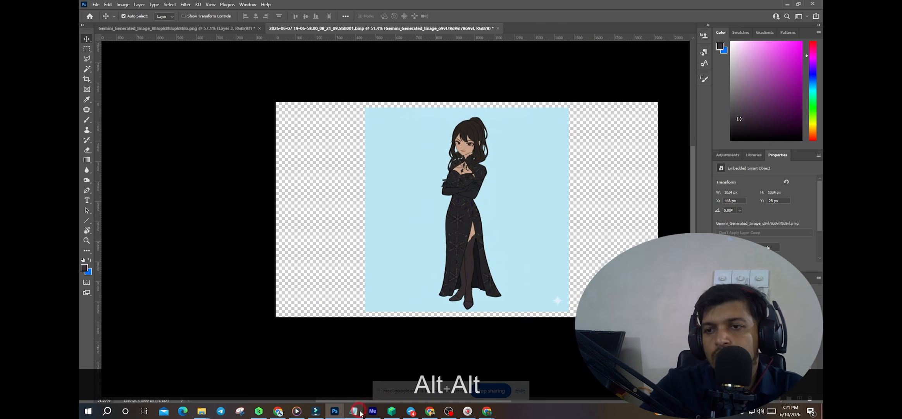
click(785, 3)
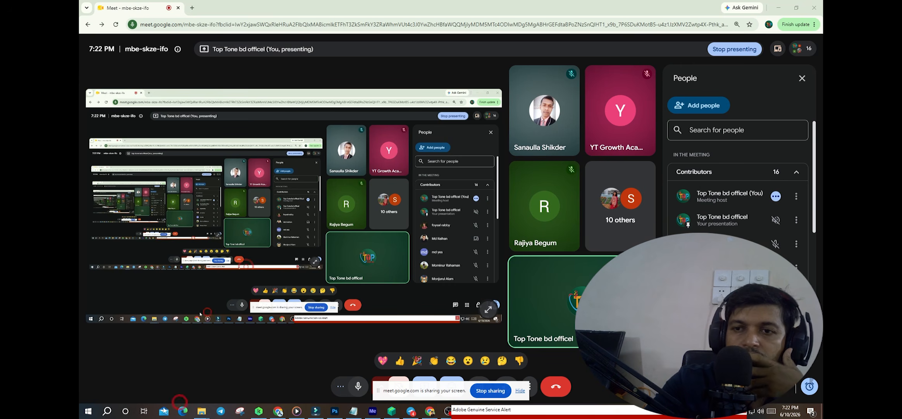
Launch Adobe Animate 2022 and hide the screen-sharing notice
click(108, 411)
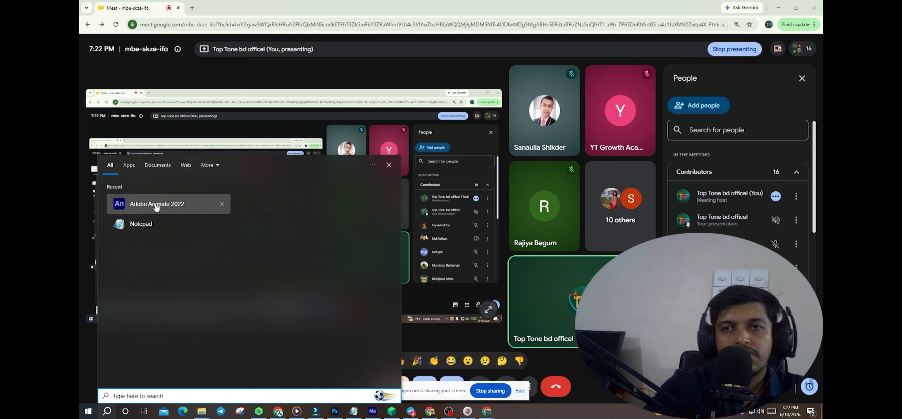
click(155, 207)
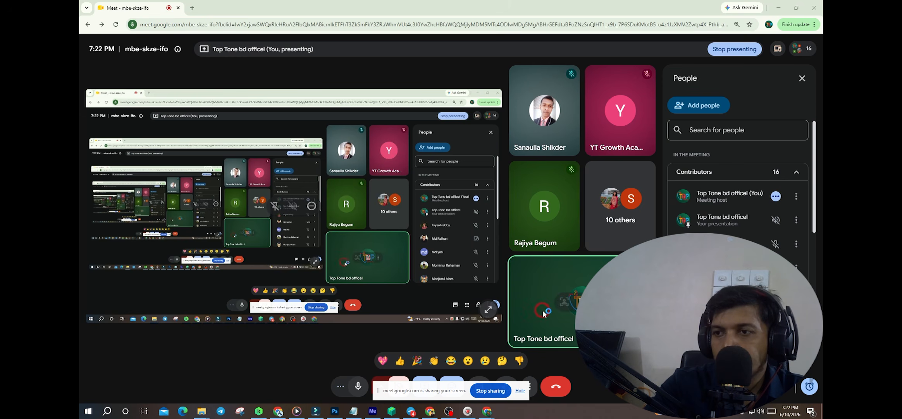
click(521, 391)
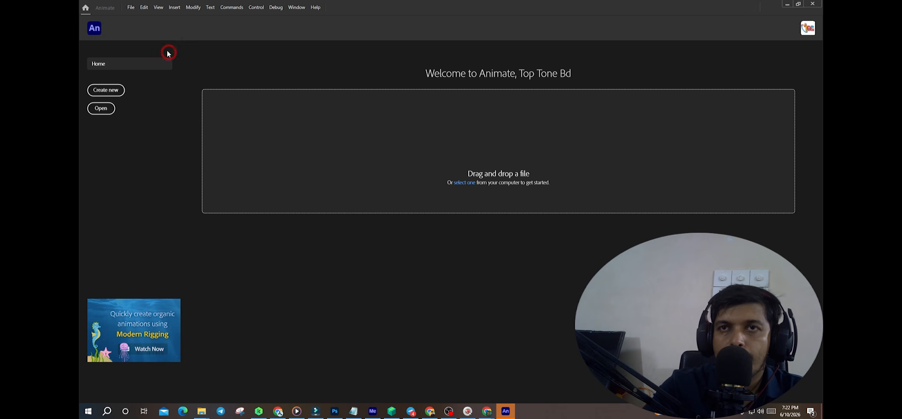
click(131, 7)
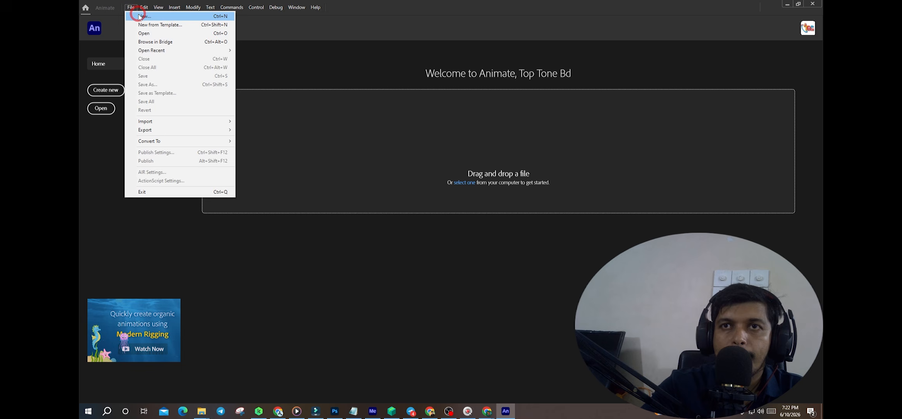
click(145, 16)
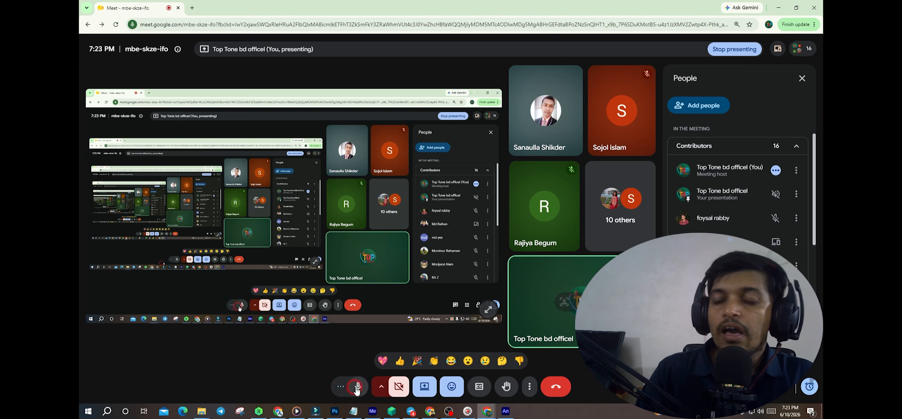
mouse_move(505, 413)
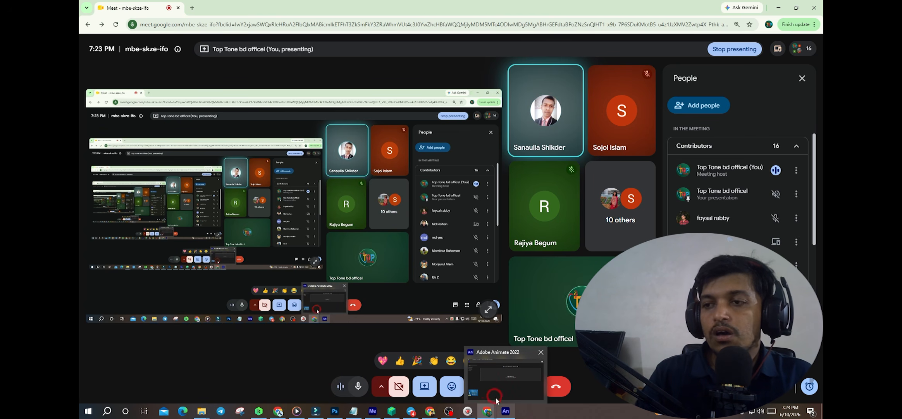
click(480, 372)
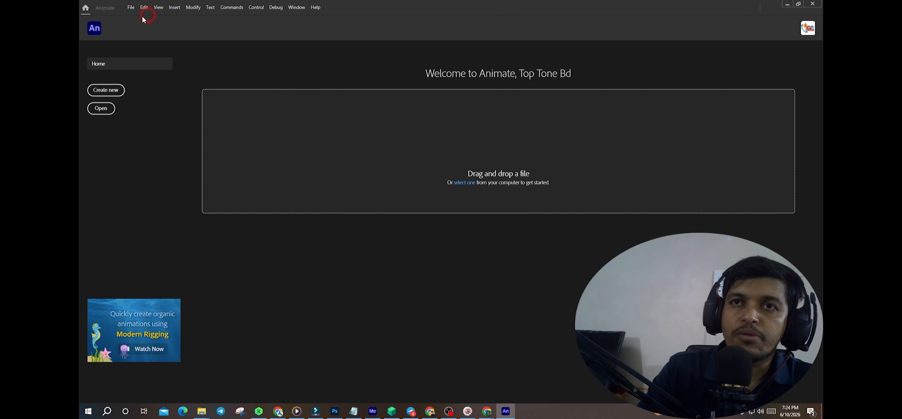
Create a Full HD character animation document, 1920 x 1080 at 25 fps, for the ActionScript 3.0 platform
click(131, 7)
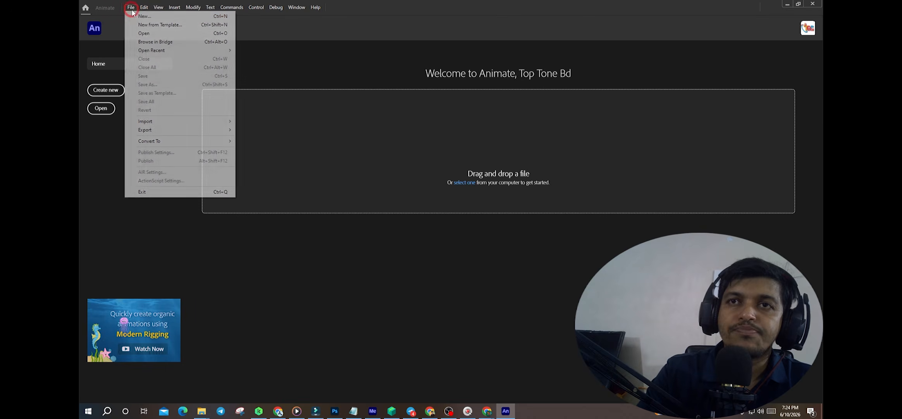
click(141, 15)
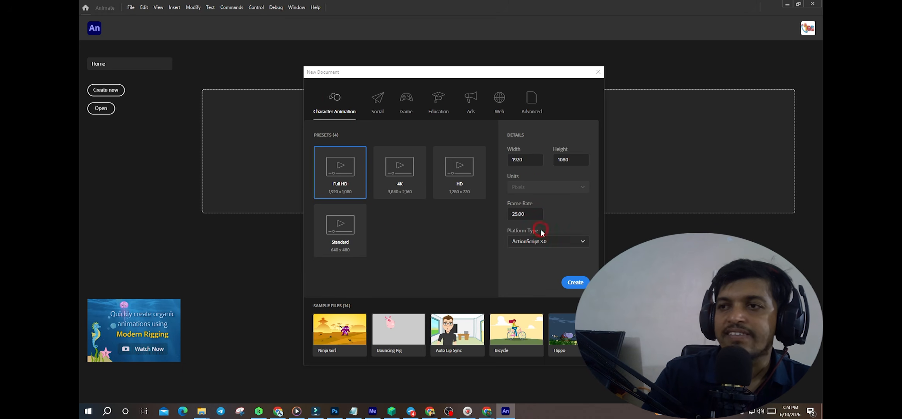
click(572, 285)
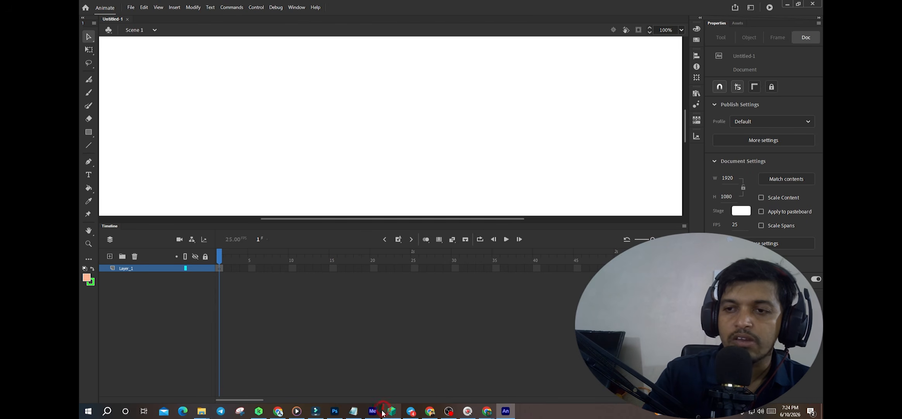
Switch to the Google Meet call and admit all the guests waiting to join
mouse_move(489, 415)
click(454, 378)
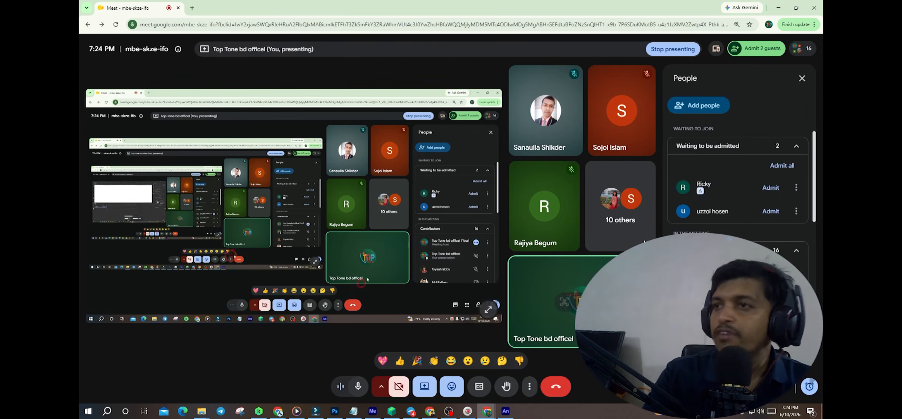
click(782, 165)
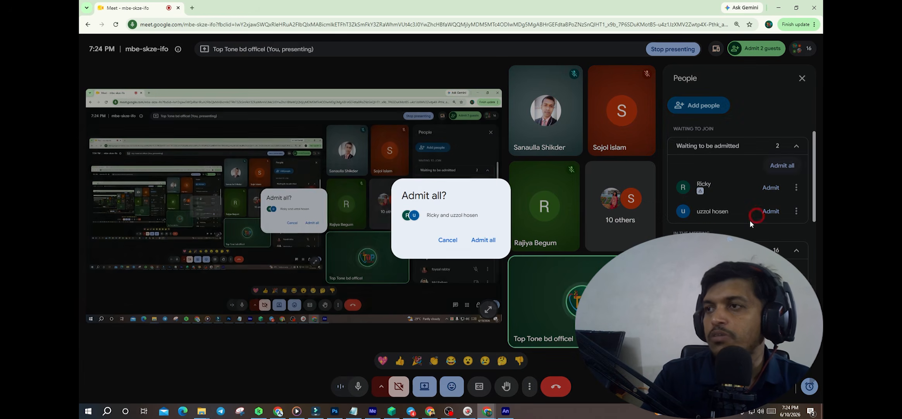
click(483, 240)
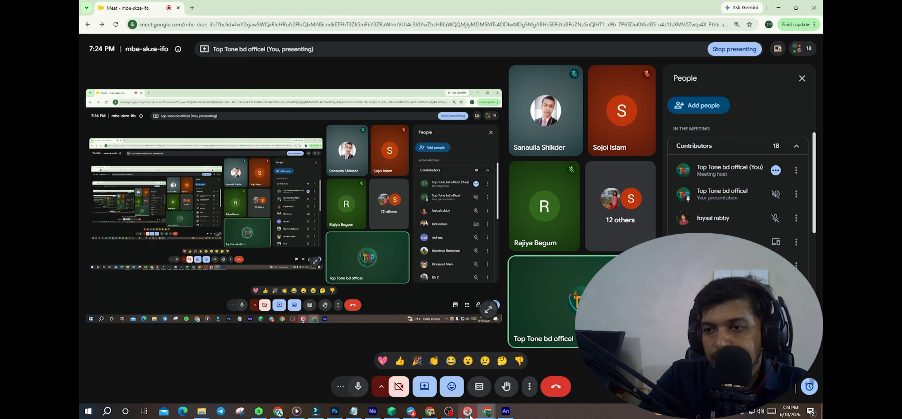
Switch back to Animate, fit the whole stage in view at 41%, and shrink the timeline to enlarge the stage area
click(511, 412)
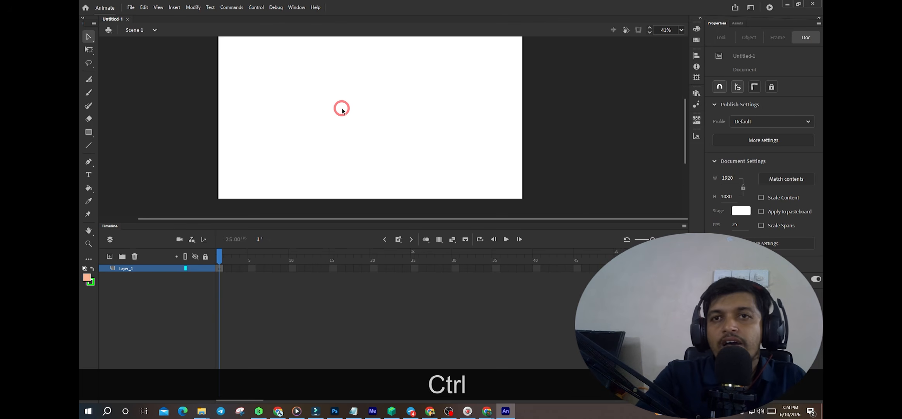
ctrl+scroll(340, 105, down, 3)
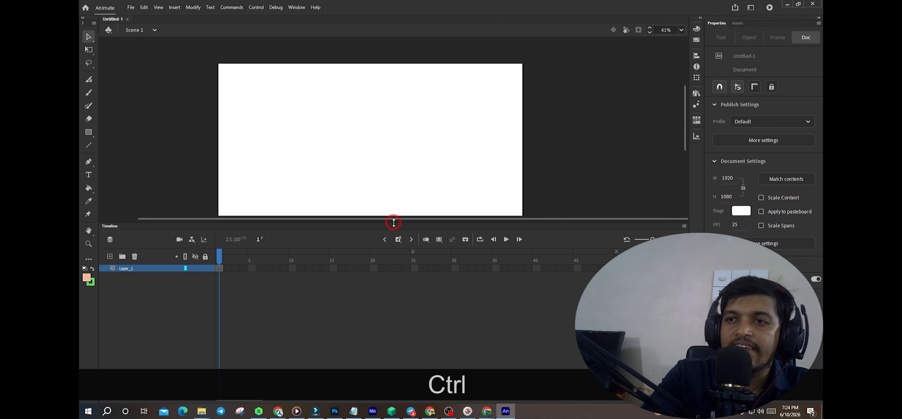
drag(394, 223, 391, 264)
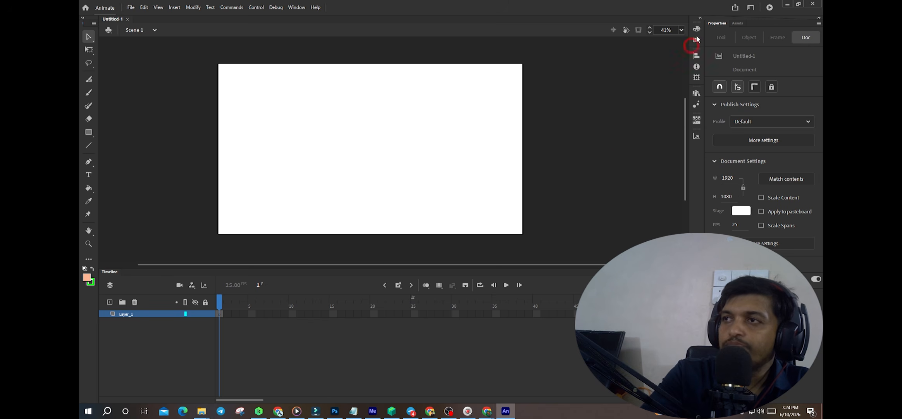
Restore the Animate window and narrow it so the meeting participants show beside it, keeping the stage in view
click(798, 4)
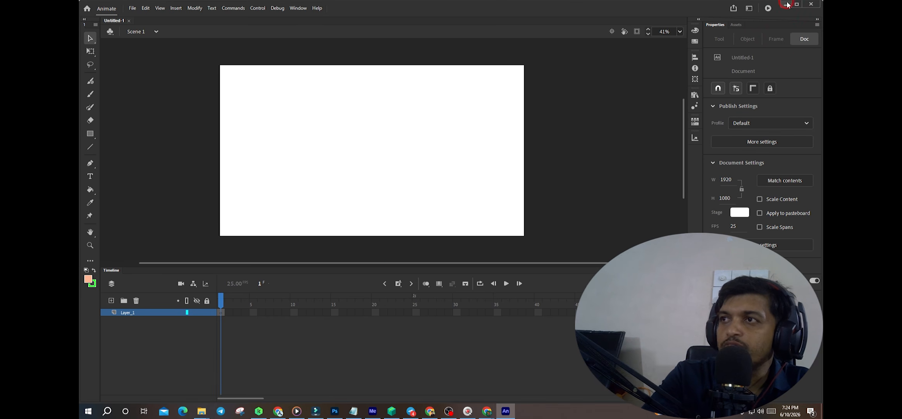
drag(821, 77, 506, 137)
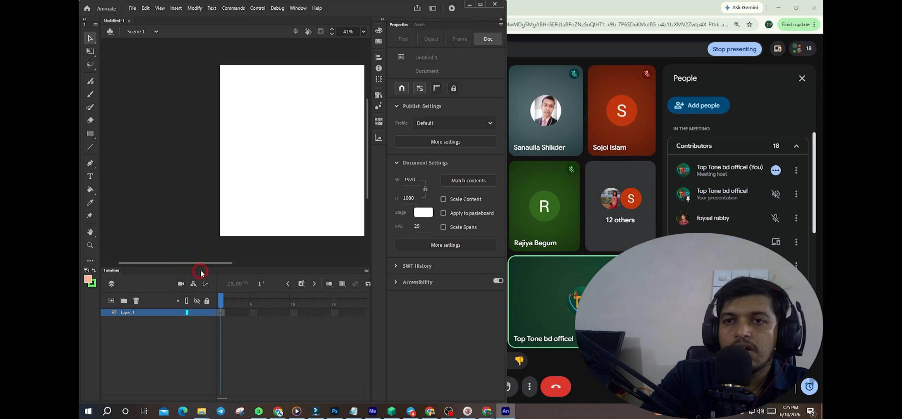
drag(201, 265, 260, 263)
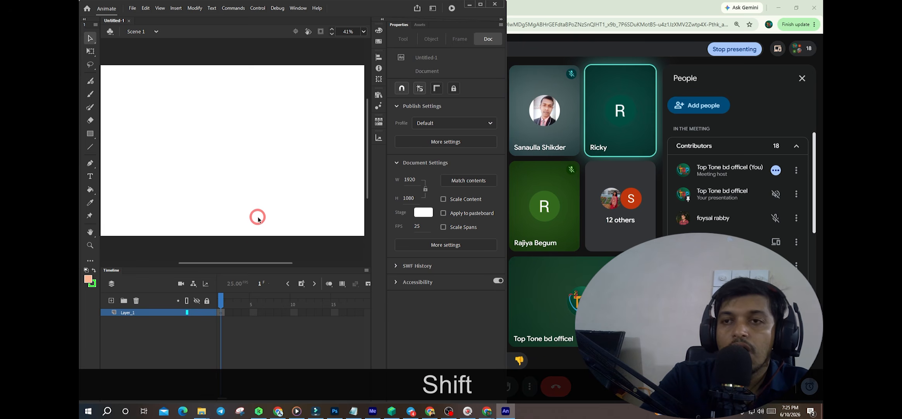
scroll(257, 217, left, 3)
scroll(259, 217, right, 3)
scroll(260, 216, left, 2)
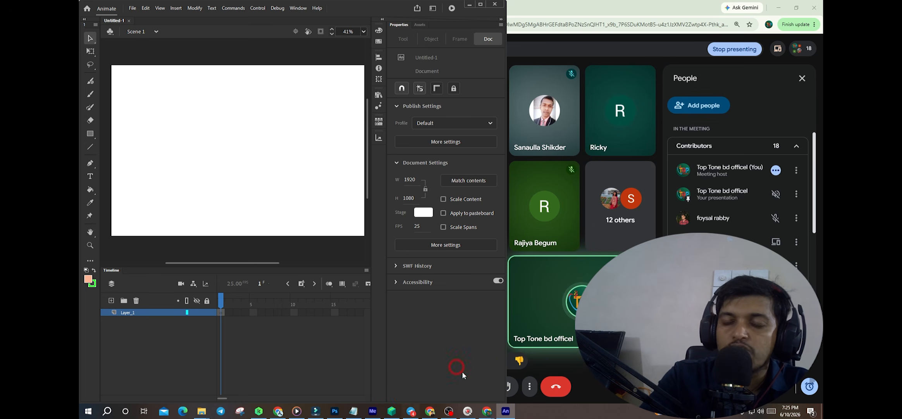
Activate the Ink Bottle tool and try applying its green stroke on the empty stage
key(s)
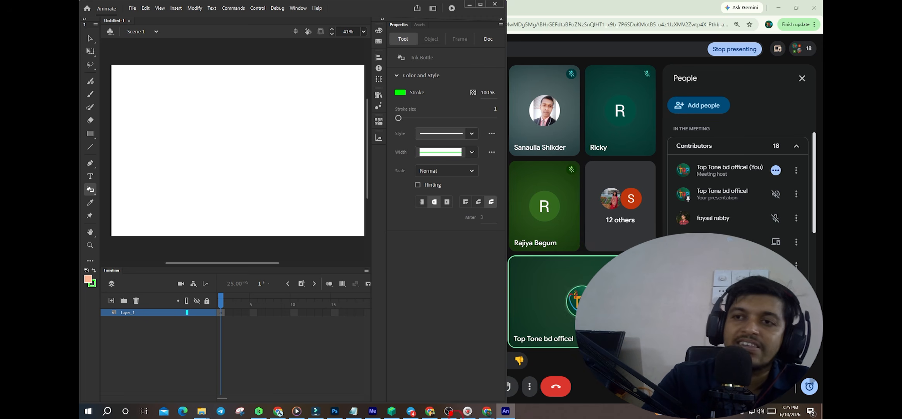
click(310, 175)
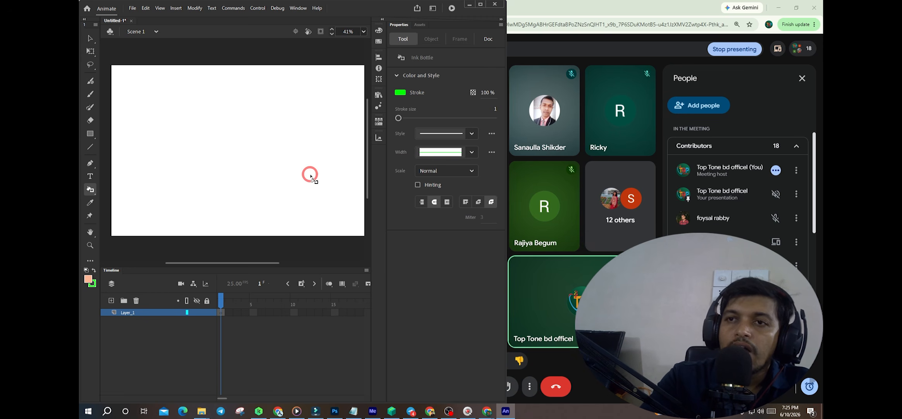
click(310, 176)
click(289, 175)
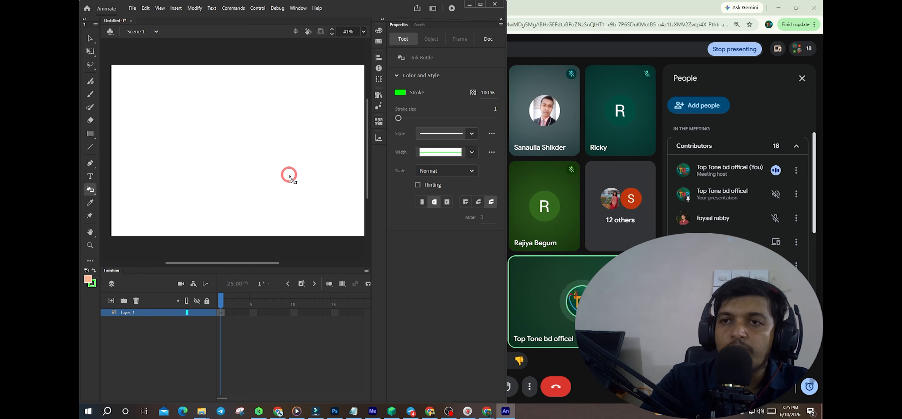
click(290, 177)
click(290, 177)
click(290, 178)
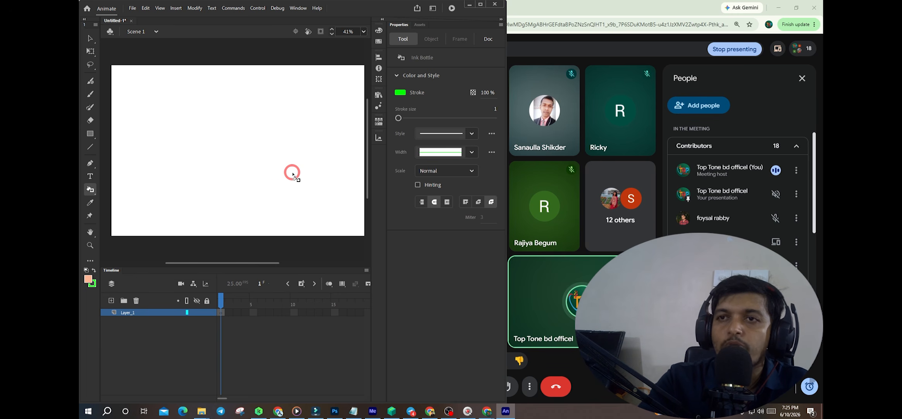
right_click(278, 171)
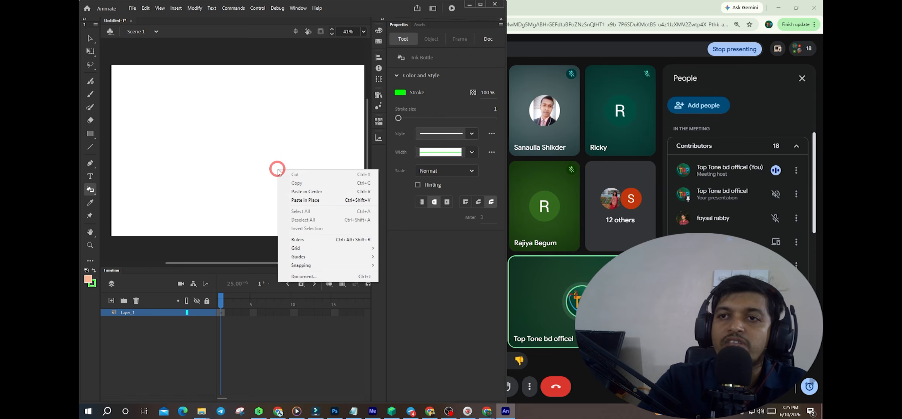
right_click(263, 148)
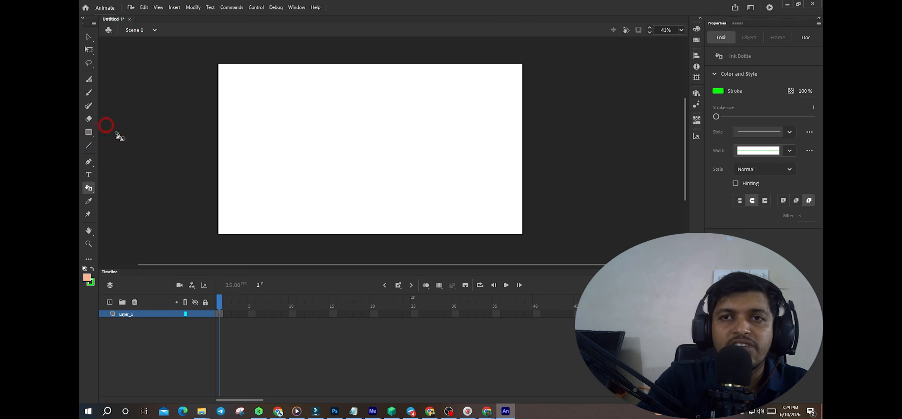
click(89, 132)
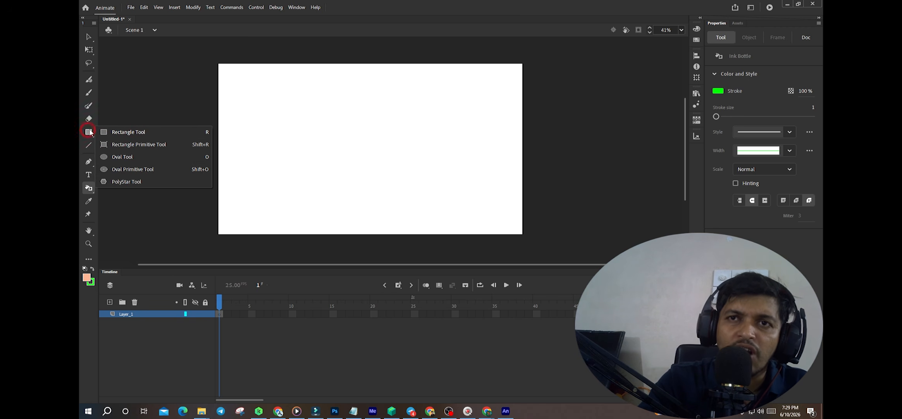
click(122, 119)
right_click(89, 133)
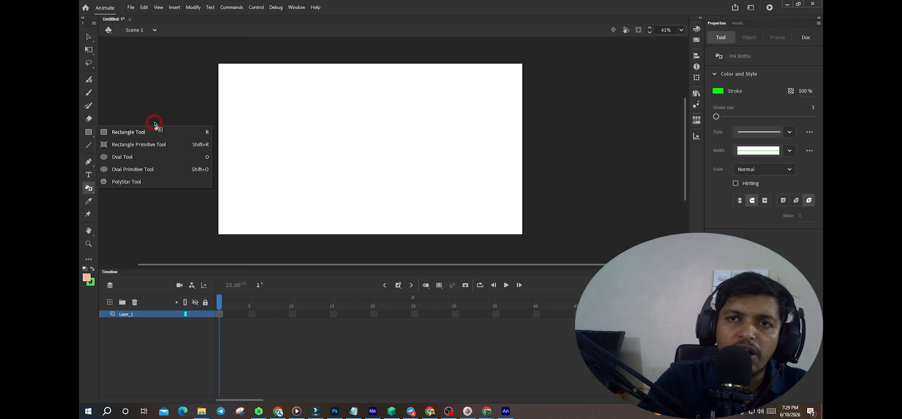
click(137, 123)
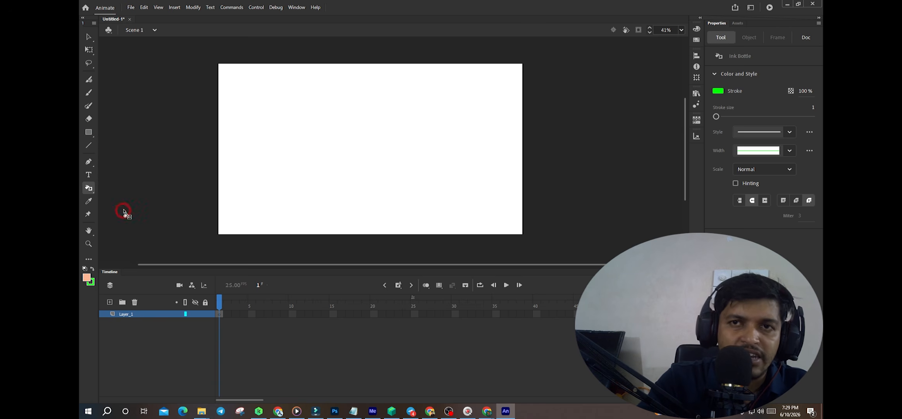
Activate the Pen tool, passing over the Line tool, with the green stroke kept for drawing
click(89, 145)
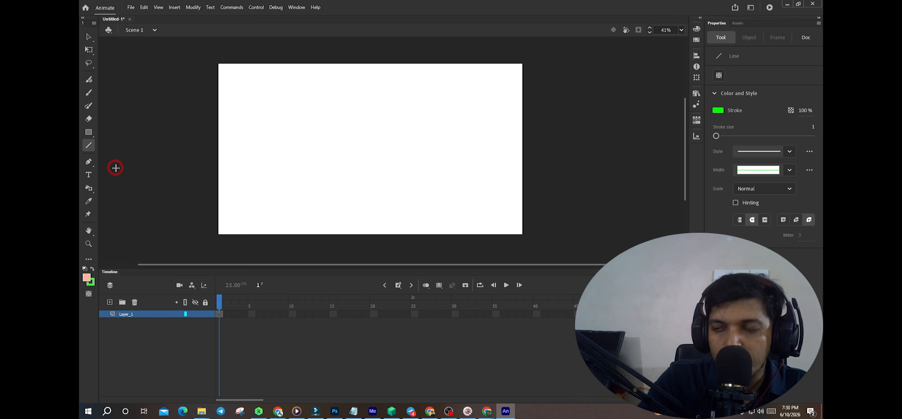
click(91, 164)
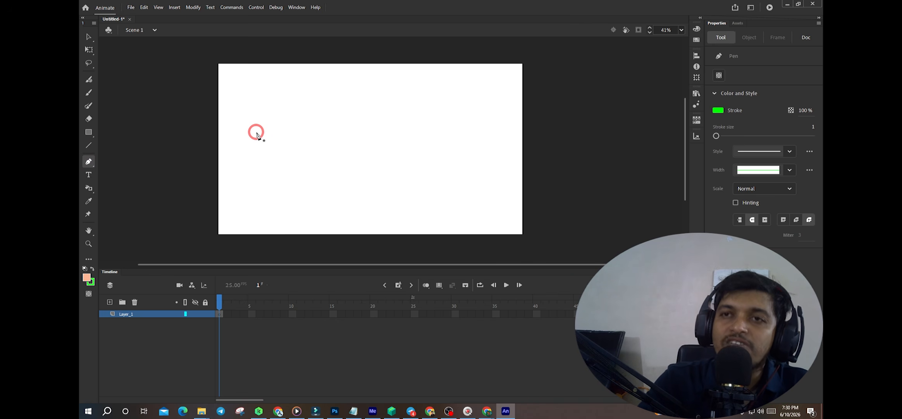
click(245, 133)
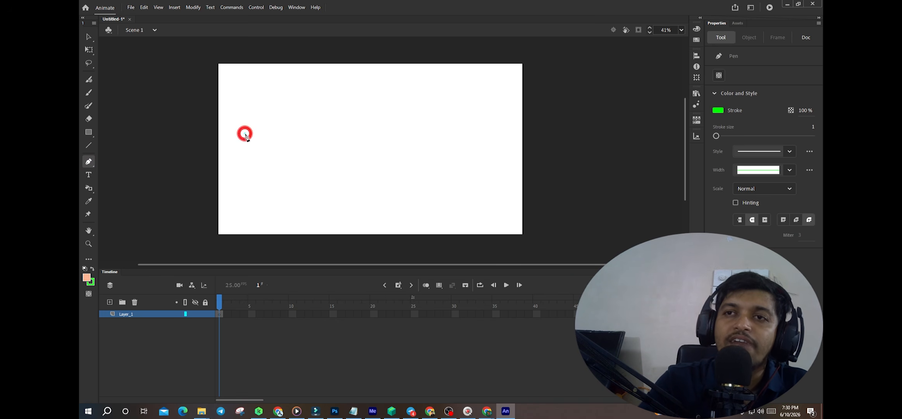
drag(289, 115, 314, 119)
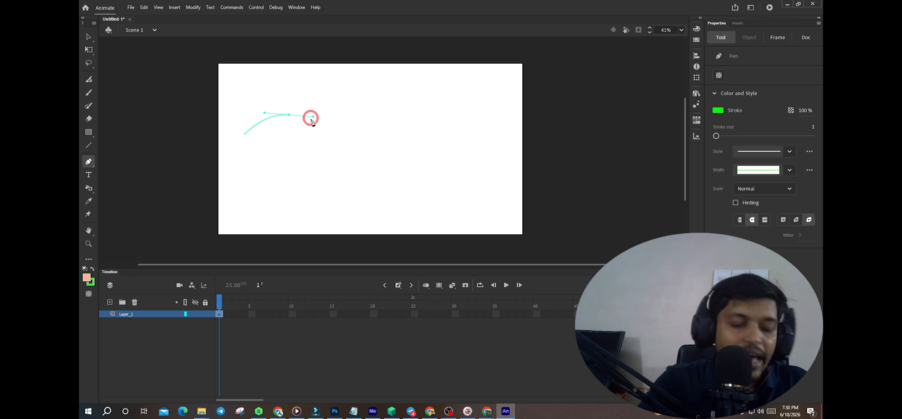
key(ctrl+z)
click(248, 135)
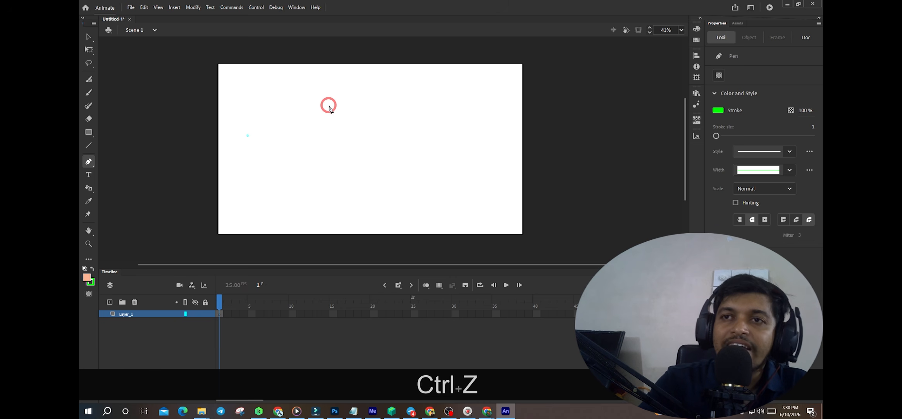
drag(293, 122, 345, 146)
key(alt)
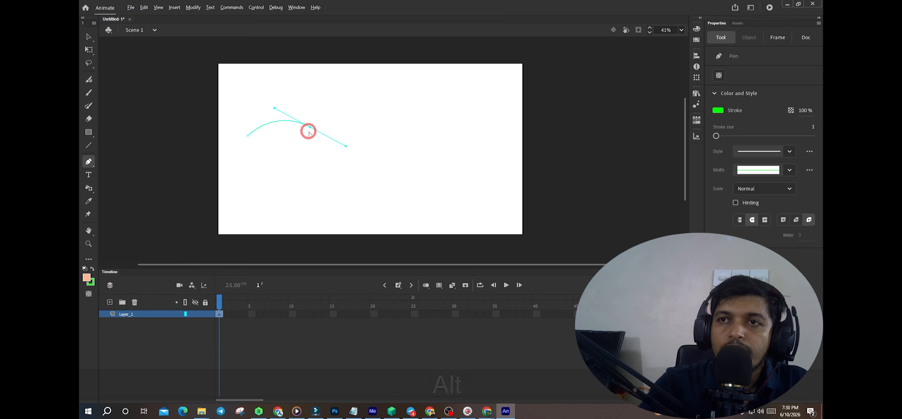
alt+click(310, 128)
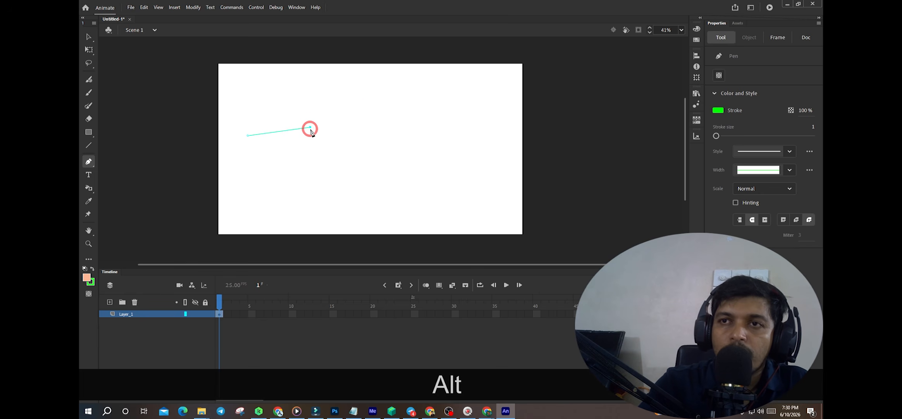
key(ctrl+z)
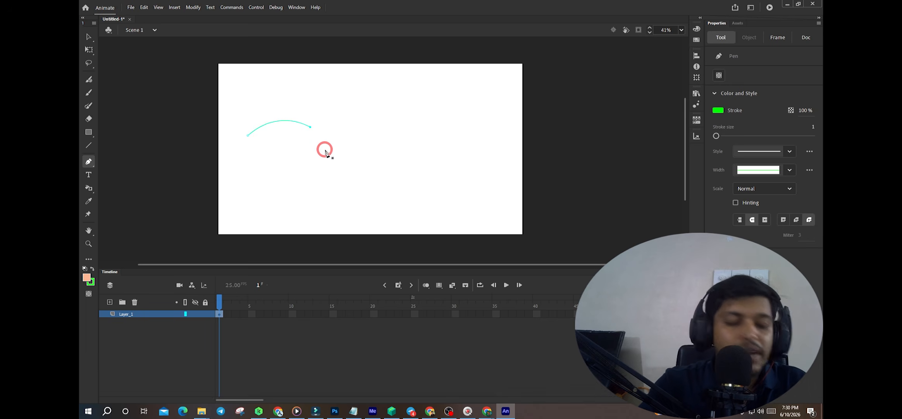
key(ctrl+z)
Draw a closed wavy outline across the stage with the Pen tool, and pull its starting corner upward into a small spike
click(246, 137)
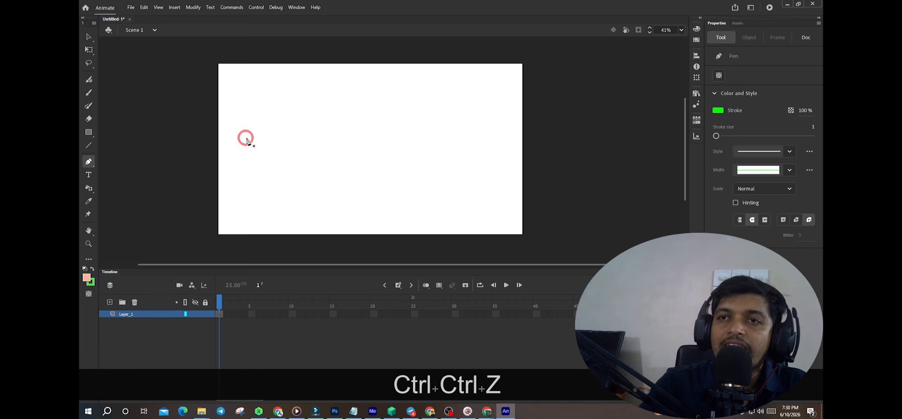
drag(335, 122, 390, 154)
drag(449, 134, 483, 114)
drag(505, 186, 444, 214)
drag(235, 165, 235, 129)
click(247, 138)
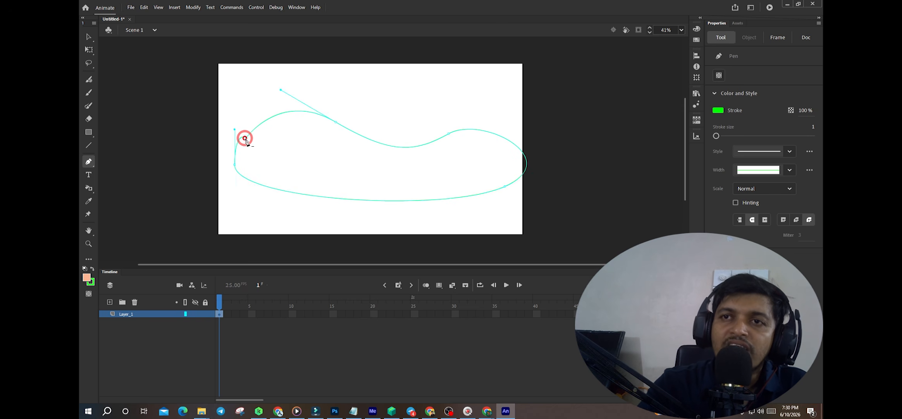
key(Return)
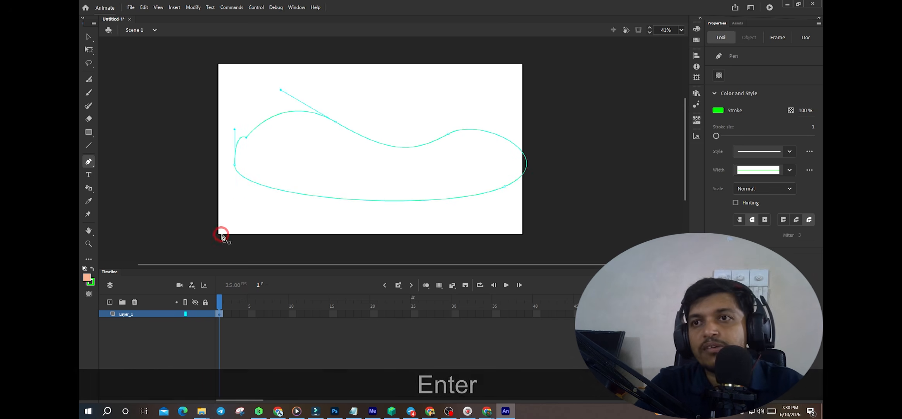
click(88, 37)
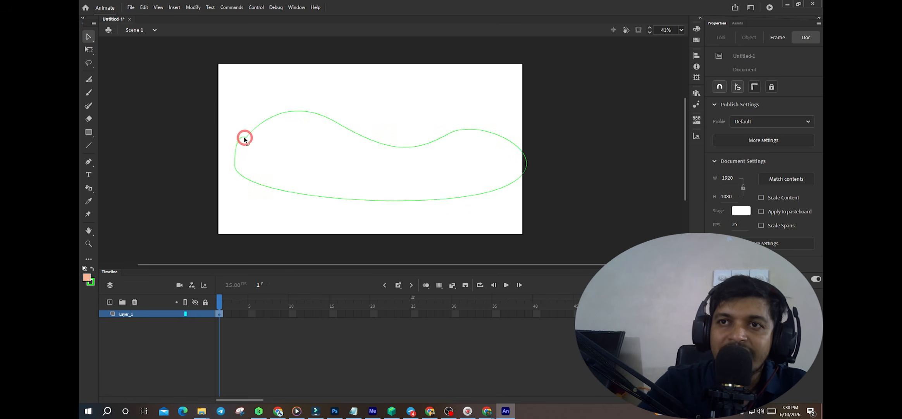
drag(246, 137, 241, 126)
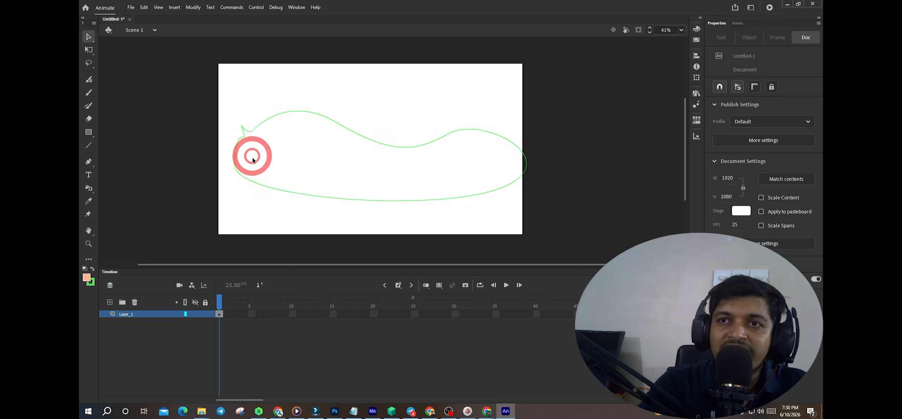
Draw a zigzag of connected straight lines above the closed outline with the Line tool, and bend its segments into a smooth wave
click(88, 145)
mouse_move(231, 87)
mouse_down()
mouse_move(323, 87)
mouse_move(323, 74)
mouse_move(367, 112)
mouse_move(420, 82)
mouse_move(487, 109)
mouse_up()
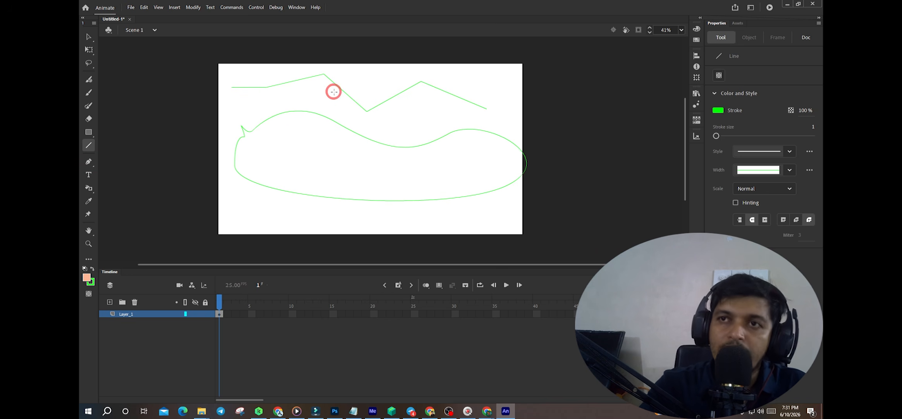
key(v)
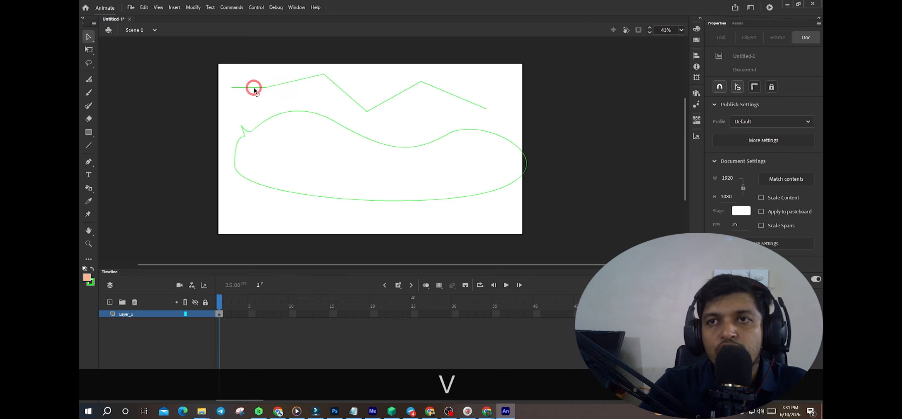
drag(254, 91, 288, 75)
drag(336, 87, 347, 84)
drag(395, 97, 394, 129)
drag(437, 89, 435, 56)
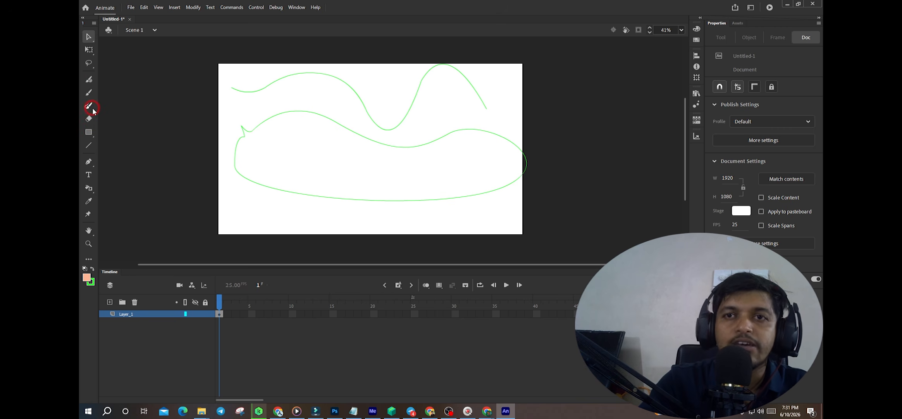
Activate the Text tool for adding static text
click(88, 175)
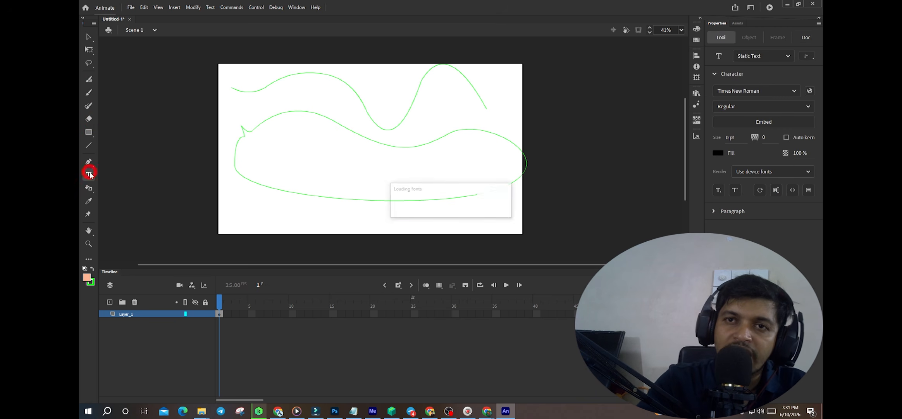
click(233, 194)
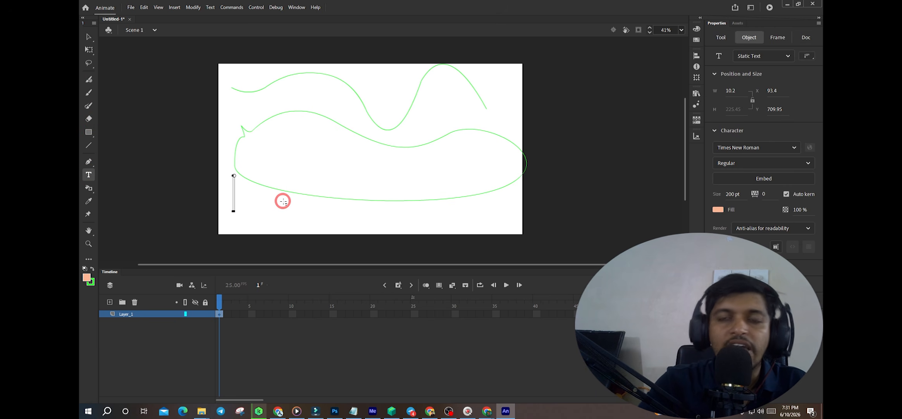
text(sdwwwwwwe)
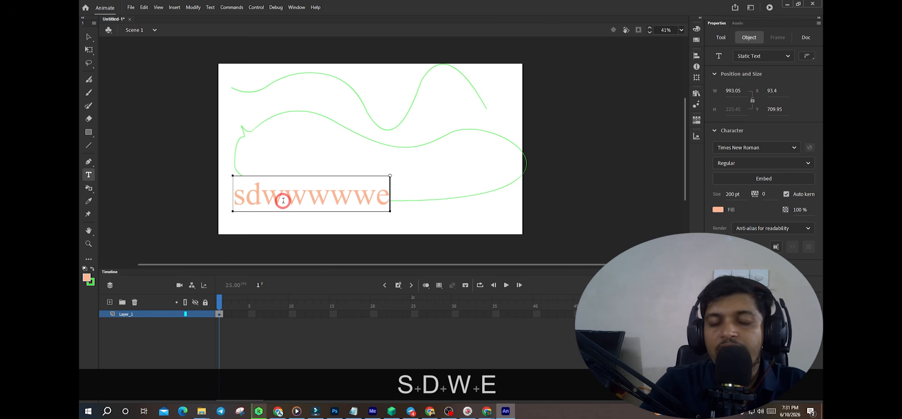
key(BackSpace)
key(BackSpace)
key(BackSpace)
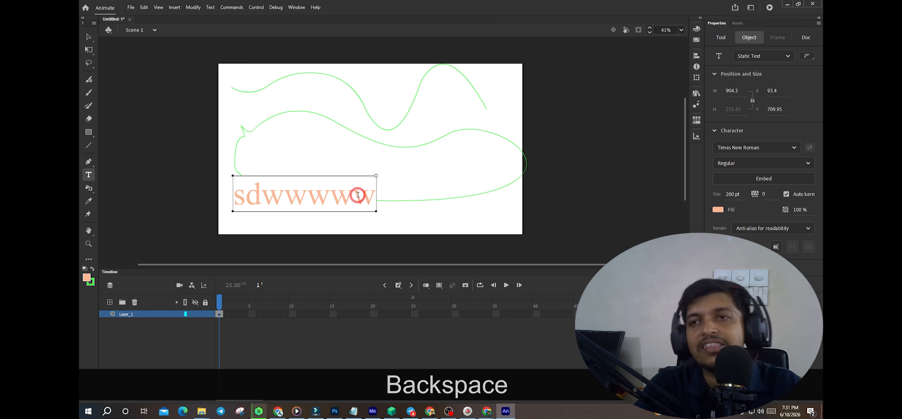
key(BackSpace)
key(BackSpace)
key(BackSpace)
key(BackSpace)
key(BackSpace)
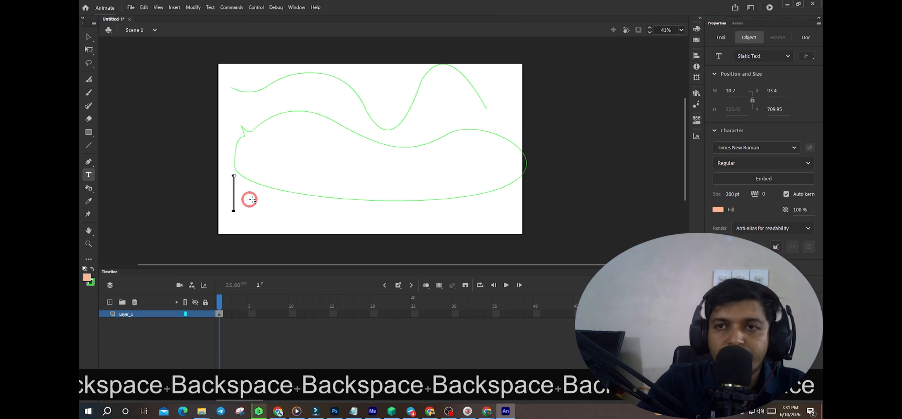
Add the static text "asdfeefa" inside the closed outline, just beyond the middle of the stage
click(381, 175)
click(362, 168)
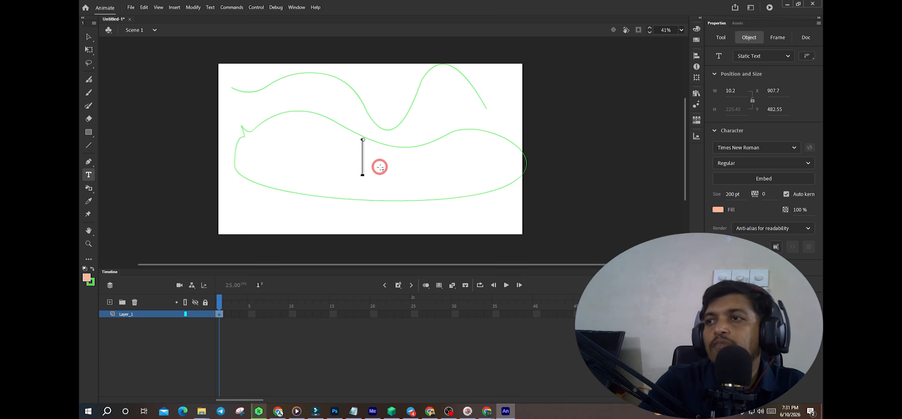
text(asd)
text(feefa)
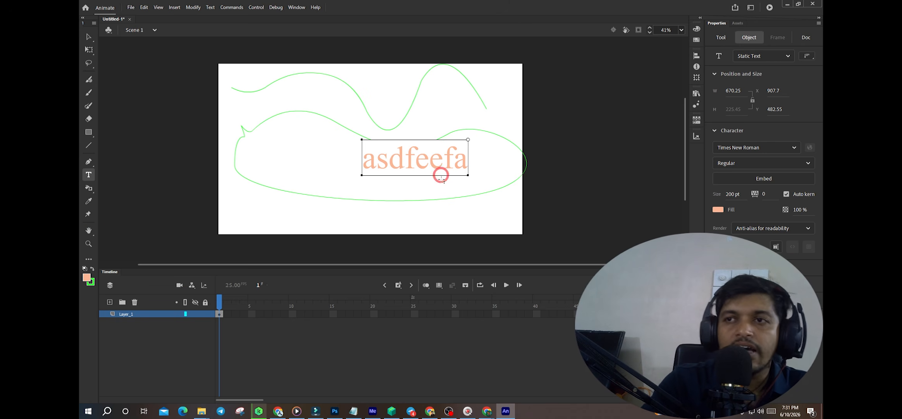
Switch to the Paint Bucket tool and review the alternatives in its tool group
click(93, 190)
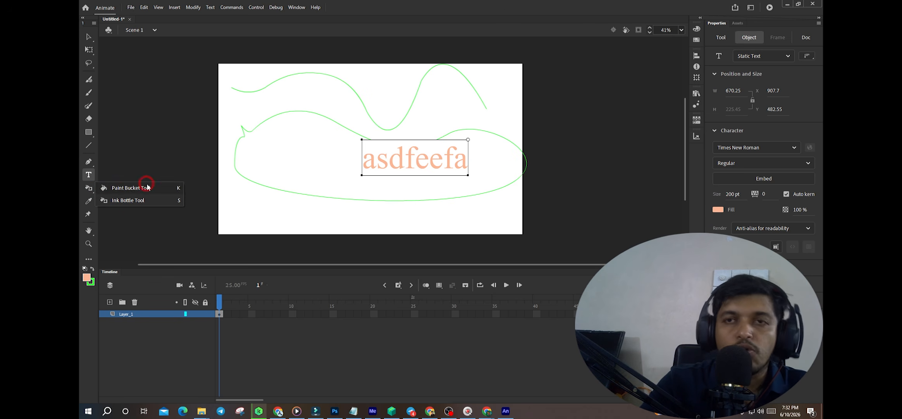
click(128, 188)
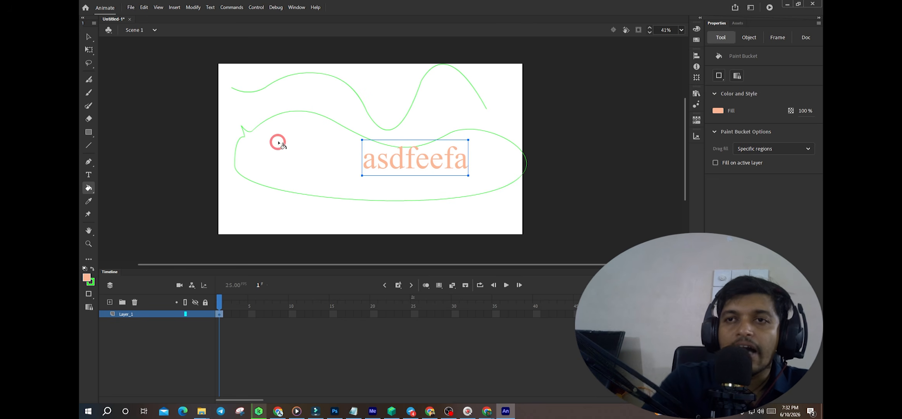
click(88, 191)
click(111, 190)
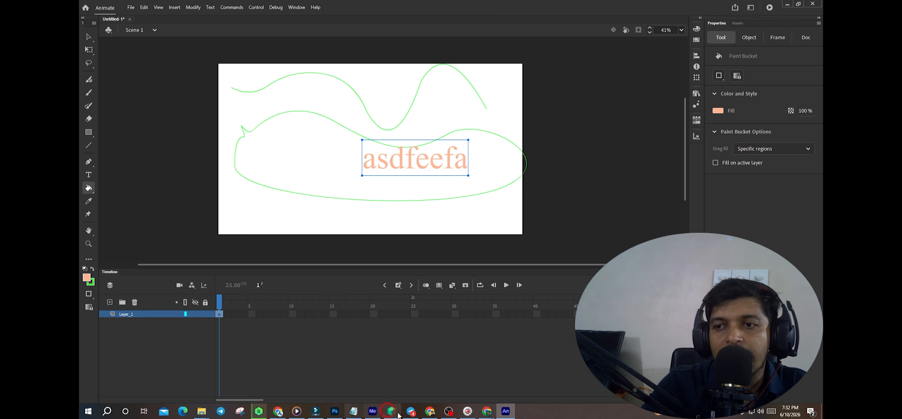
Switch to the Google Meet call, admit the waiting guest, and return to Animate
mouse_move(487, 411)
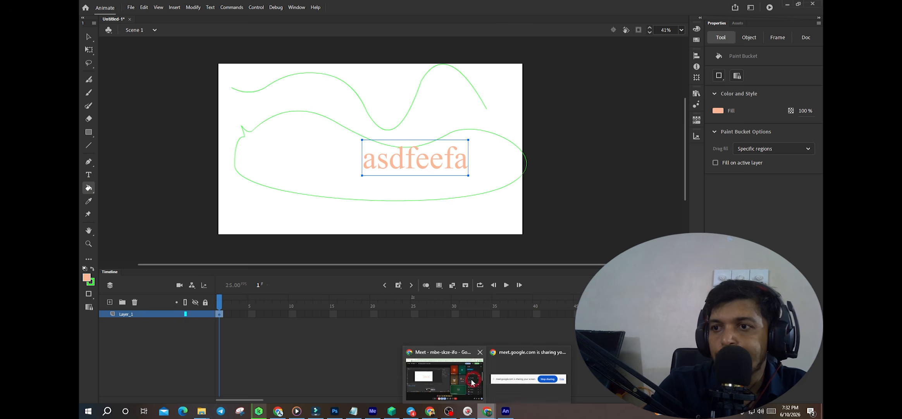
click(442, 372)
click(771, 187)
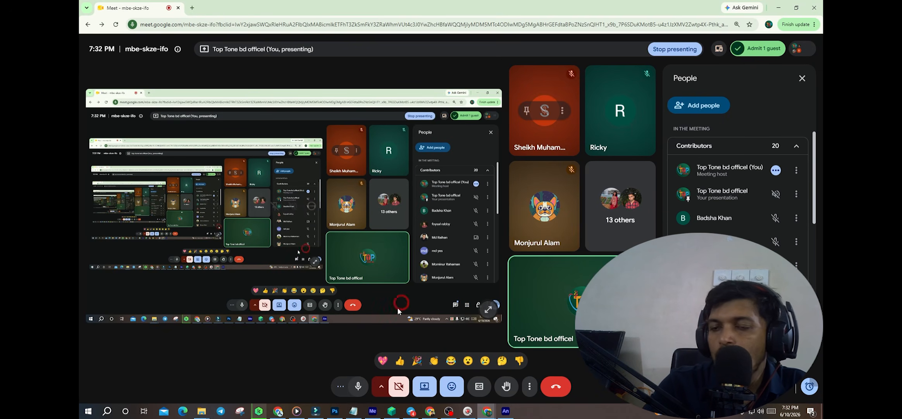
click(505, 410)
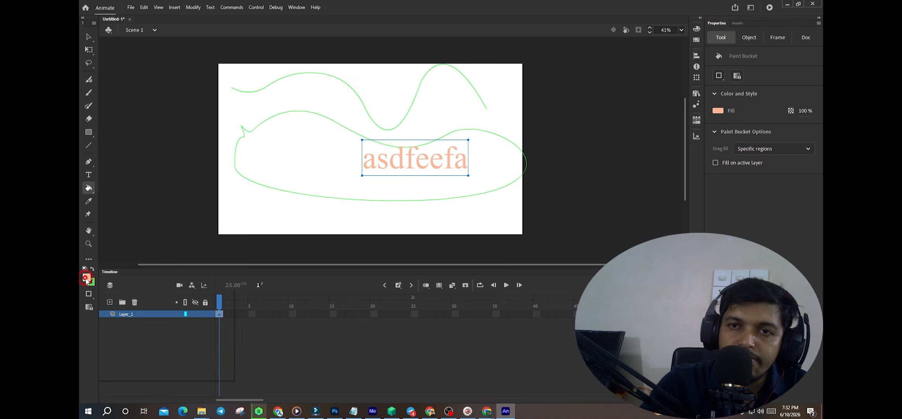
Set the fill colour to a bright red in the Color Picker and fill the closed outline around the text with it
click(86, 279)
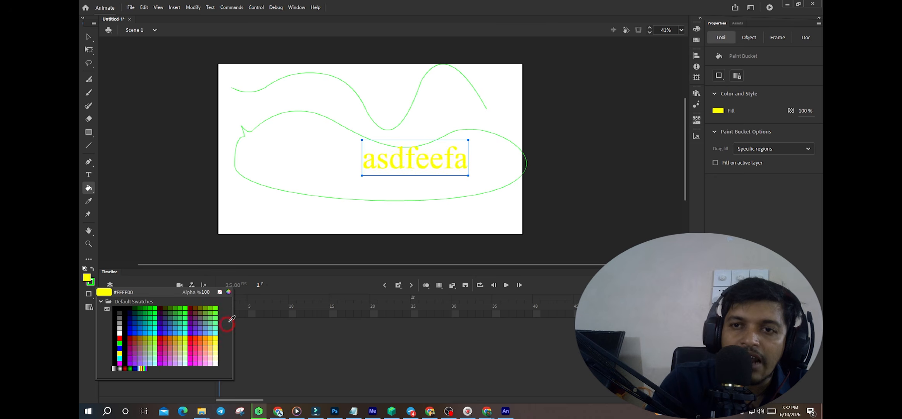
click(229, 292)
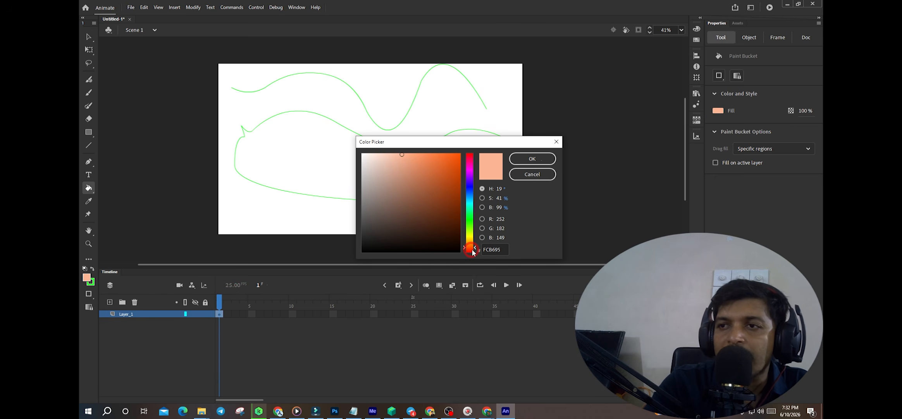
mouse_move(476, 250)
mouse_down()
mouse_move(469, 195)
mouse_move(470, 239)
mouse_up()
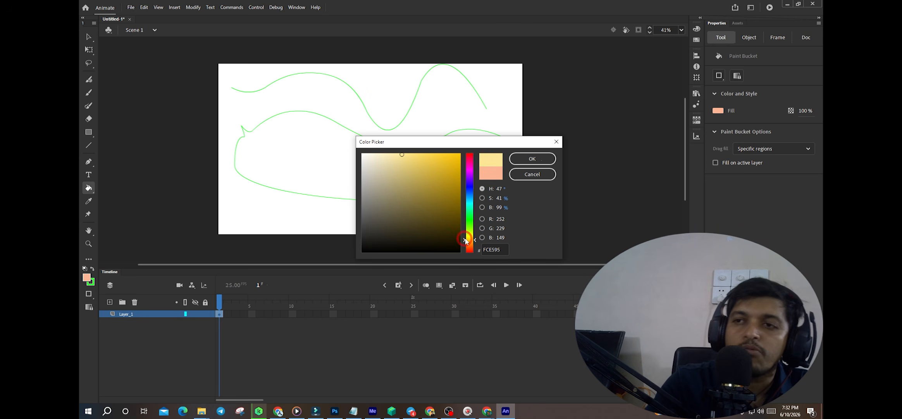
mouse_move(476, 244)
mouse_down()
mouse_move(473, 165)
mouse_move(474, 250)
mouse_up()
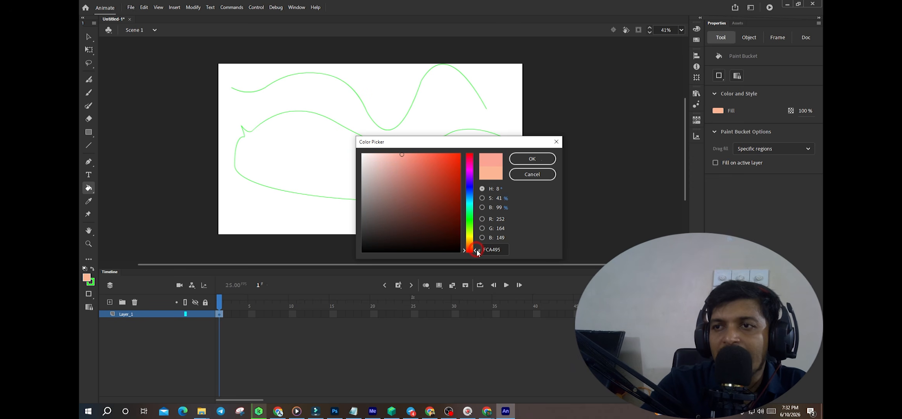
click(453, 231)
click(389, 205)
click(531, 165)
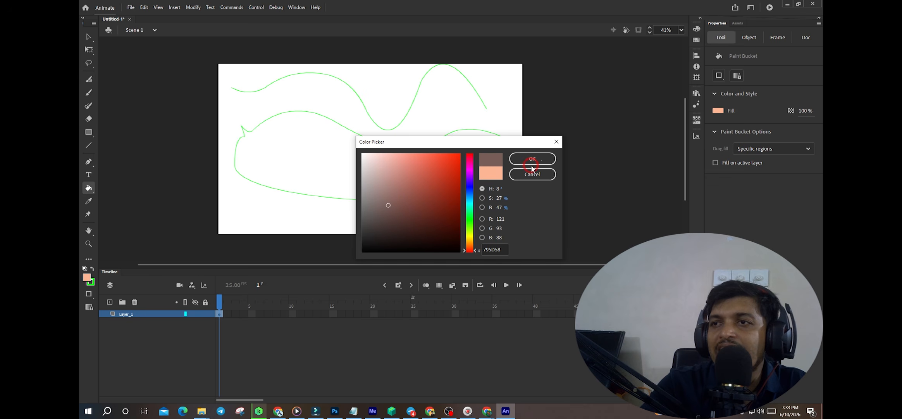
drag(406, 179, 443, 174)
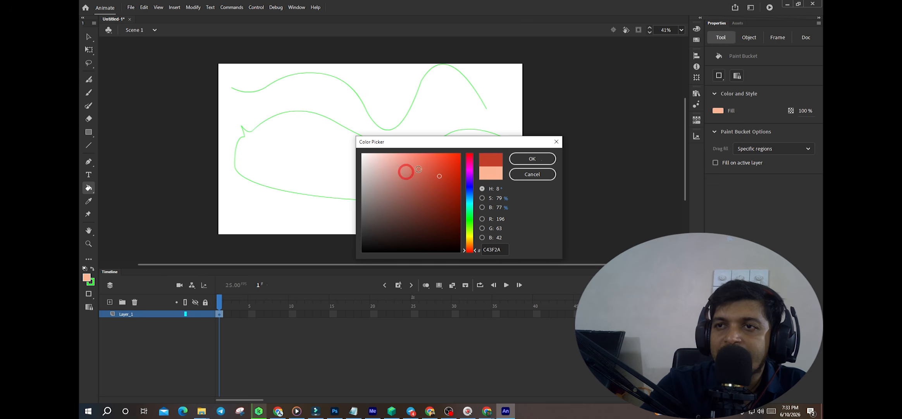
click(456, 163)
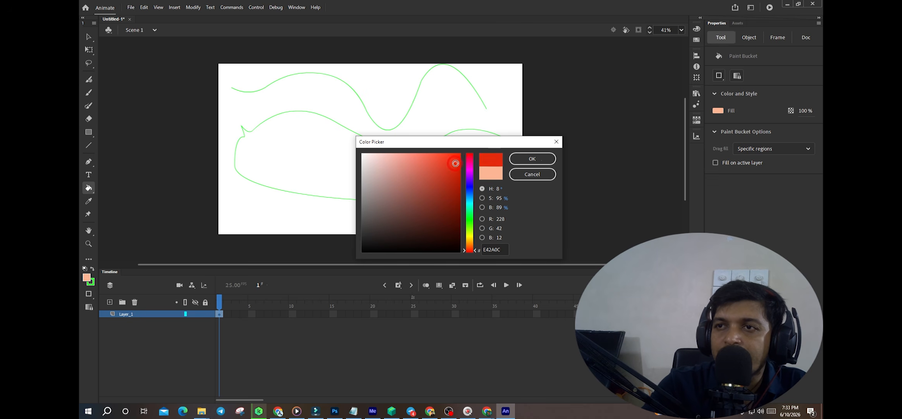
click(532, 159)
click(308, 214)
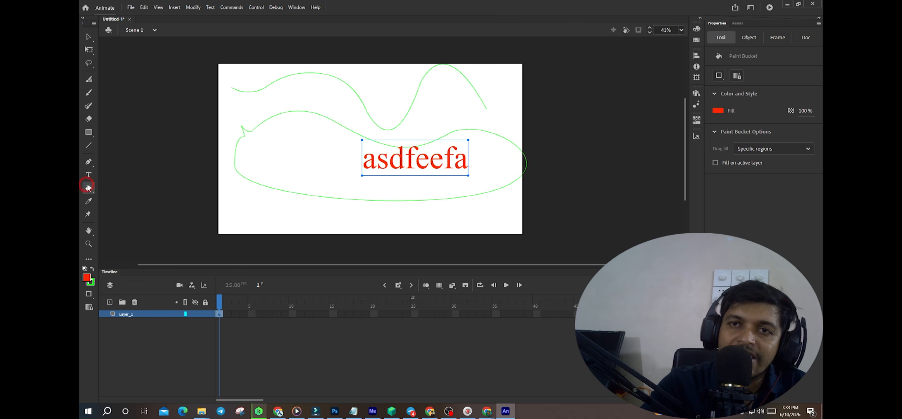
click(289, 165)
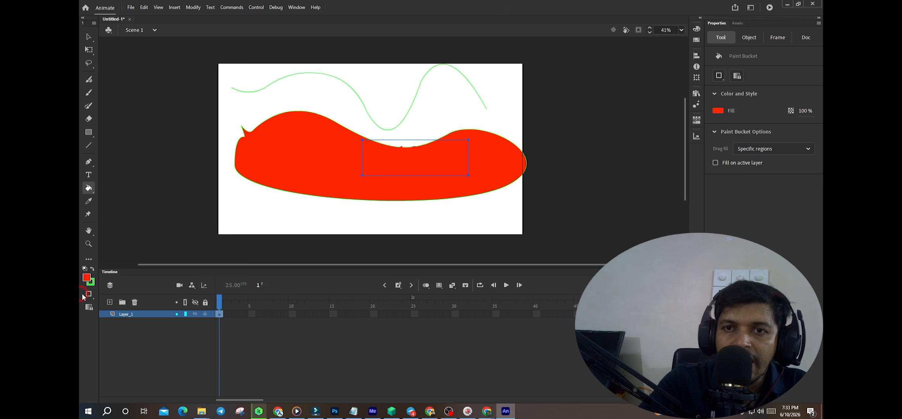
Add a new layer, hide Layer_1, and draw a closed four-sided outline with the Line tool on the new layer
click(109, 302)
click(194, 321)
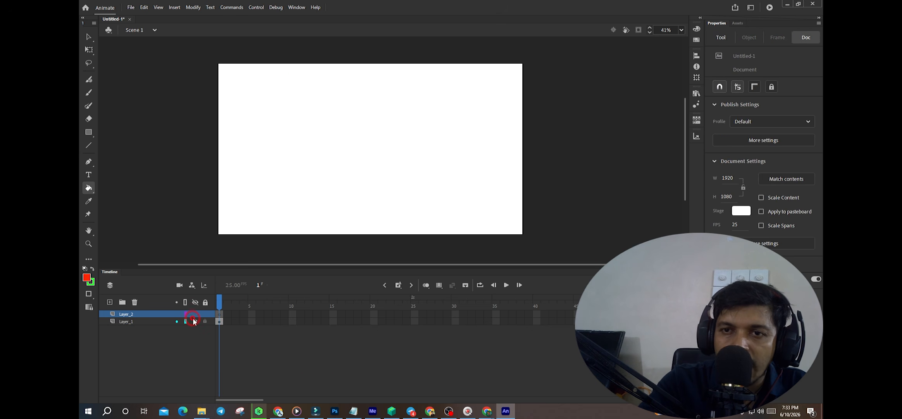
click(88, 146)
mouse_move(275, 133)
mouse_down()
mouse_move(325, 95)
mouse_move(380, 141)
mouse_move(315, 186)
mouse_move(275, 133)
mouse_up()
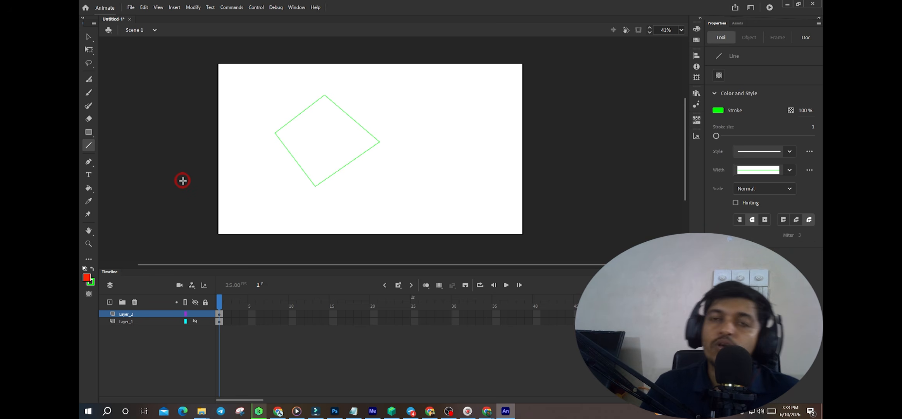
Examine each corner of the four-sided outline up close for gaps between the lines
key(alt)
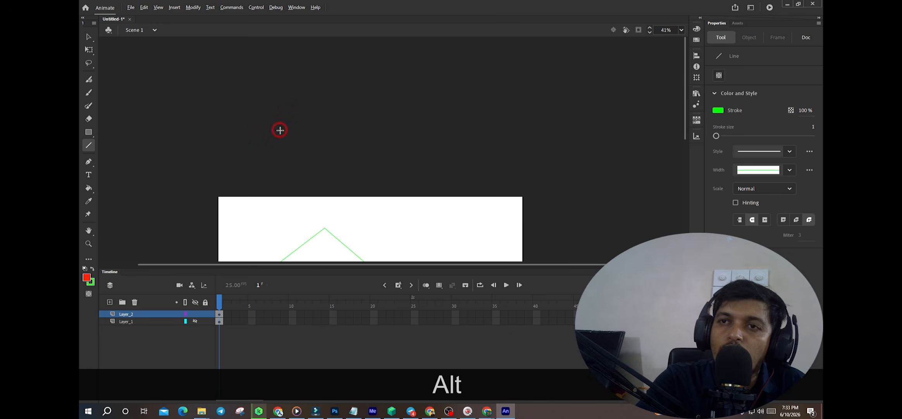
scroll(329, 94, up, 5)
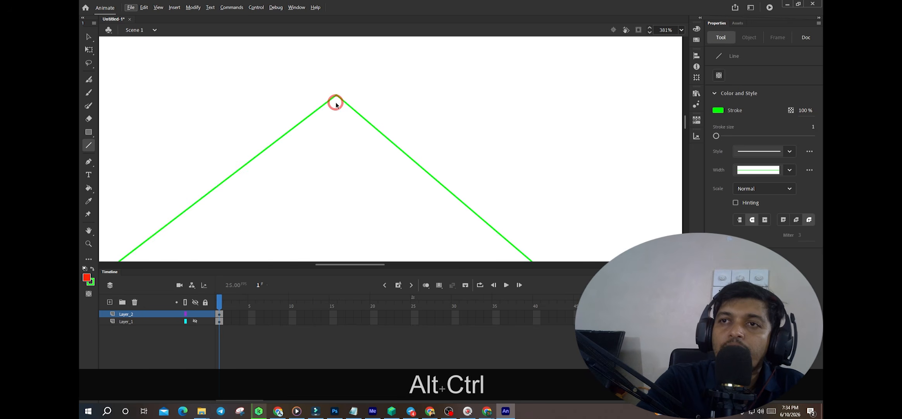
scroll(337, 94, down, 5)
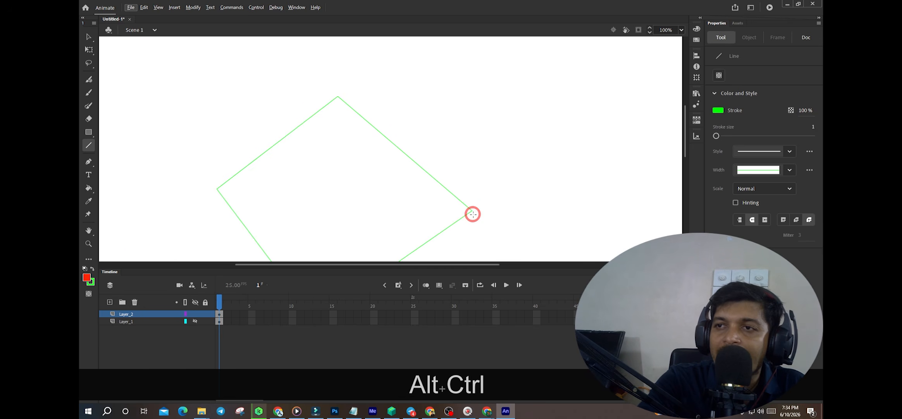
scroll(404, 205, down, 3)
scroll(317, 188, up, 1)
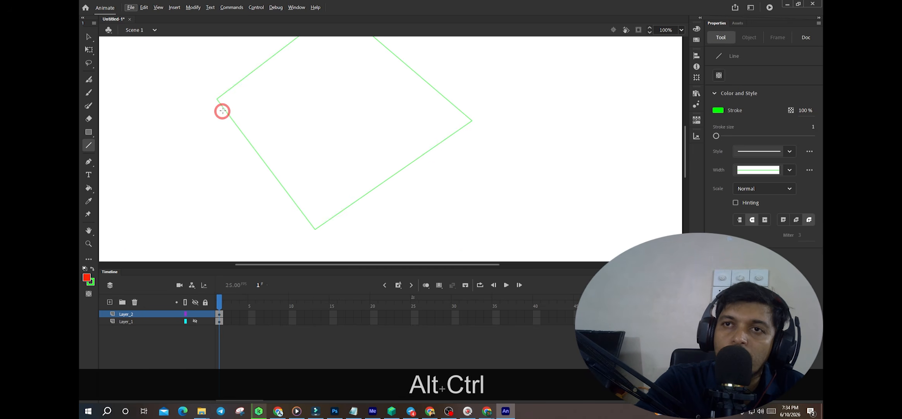
scroll(217, 99, up, 3)
scroll(246, 105, down, 4)
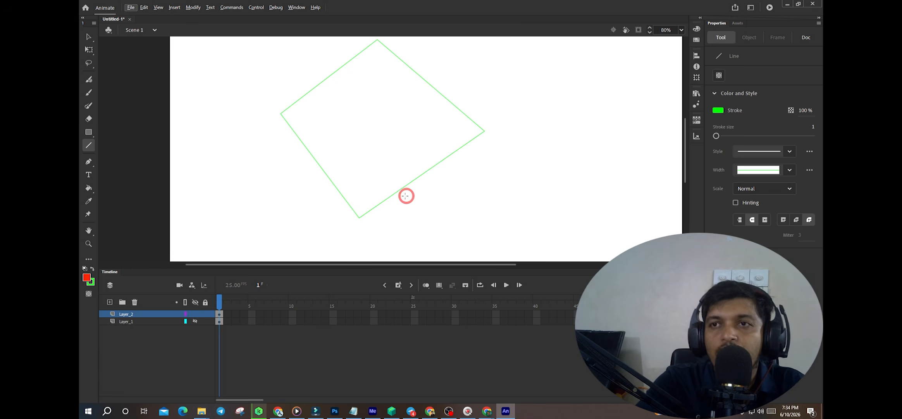
Undo the last line and redraw it from the lowest corner, stopping just short of the leftmost corner to leave a gap
key(ctrl+z)
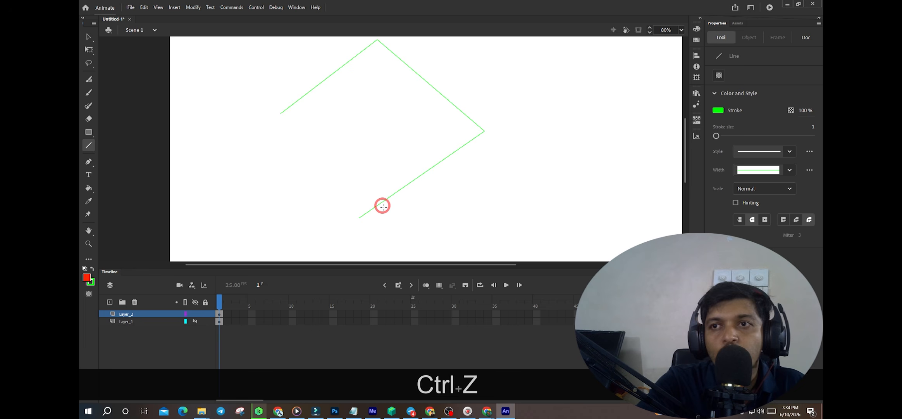
key(n)
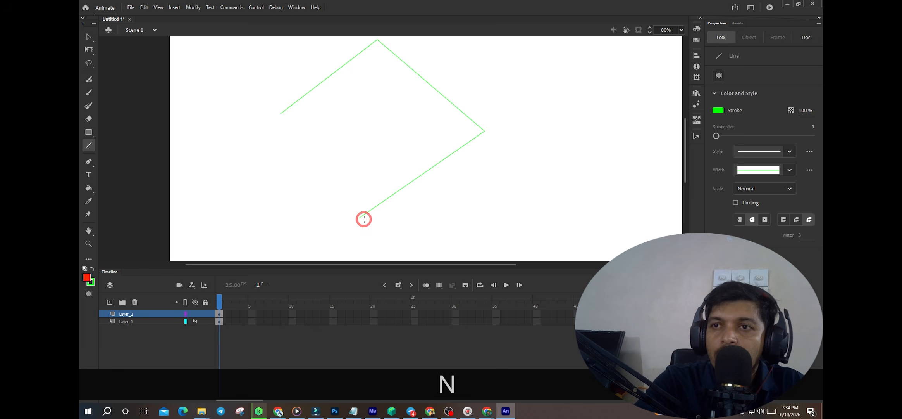
mouse_move(358, 218)
mouse_down()
mouse_move(268, 125)
mouse_move(279, 121)
mouse_up()
Use the Selection tool to move the upper line's free end onto the end of the redrawn line at the leftmost corner
scroll(285, 128, up, 2)
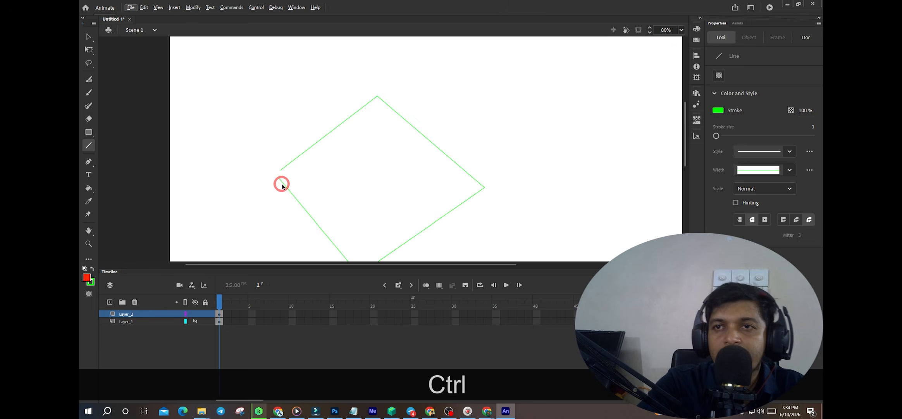
scroll(281, 184, up, 5)
scroll(275, 147, up, 3)
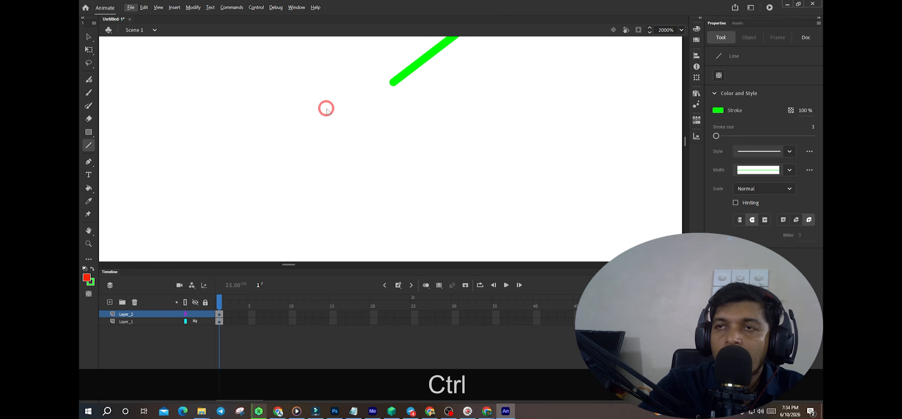
scroll(376, 91, down, 2)
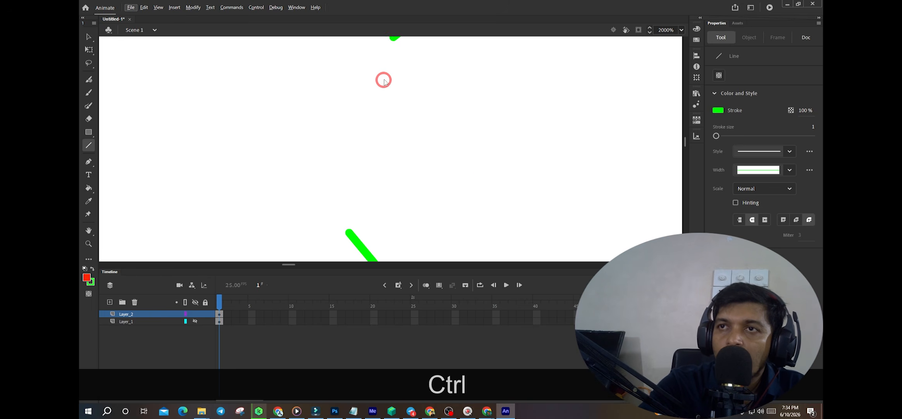
key(v)
double_click(394, 39)
click(392, 45)
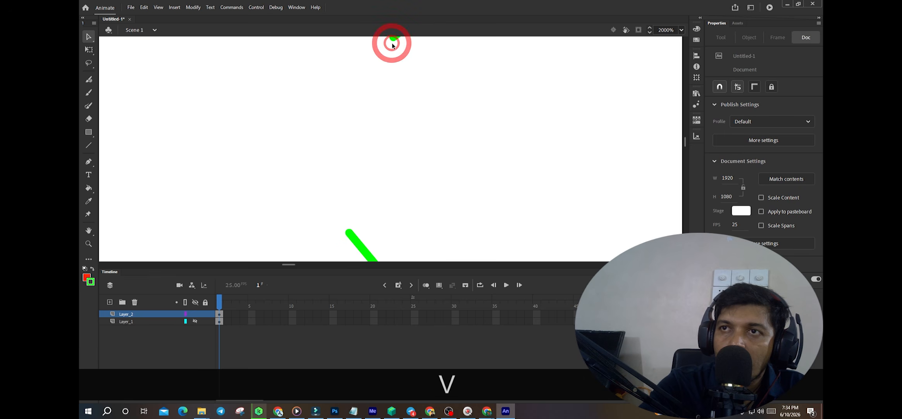
mouse_move(392, 39)
mouse_down()
mouse_move(383, 175)
mouse_move(349, 229)
mouse_up()
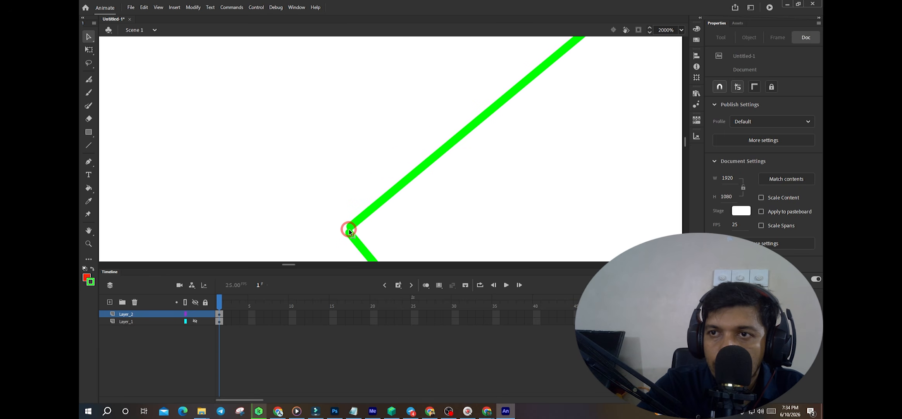
click(425, 208)
Examine the adjusted leftmost corner up close and then within the whole outline
key(alt)
key(alt)
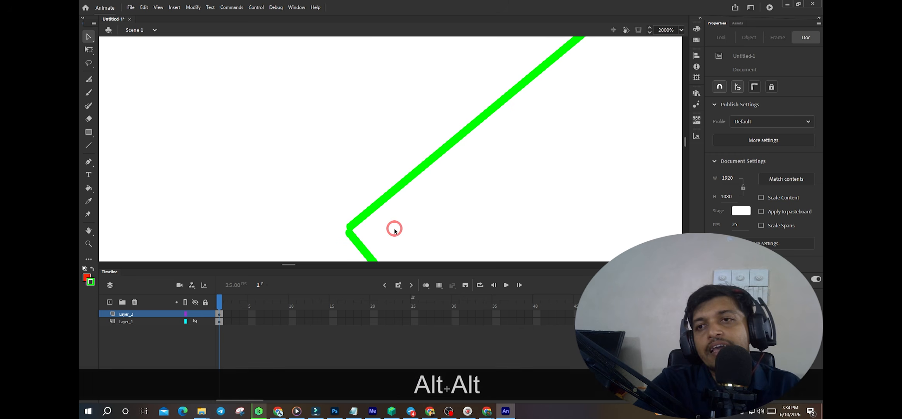
scroll(395, 225, down, 5)
key(ctrl)
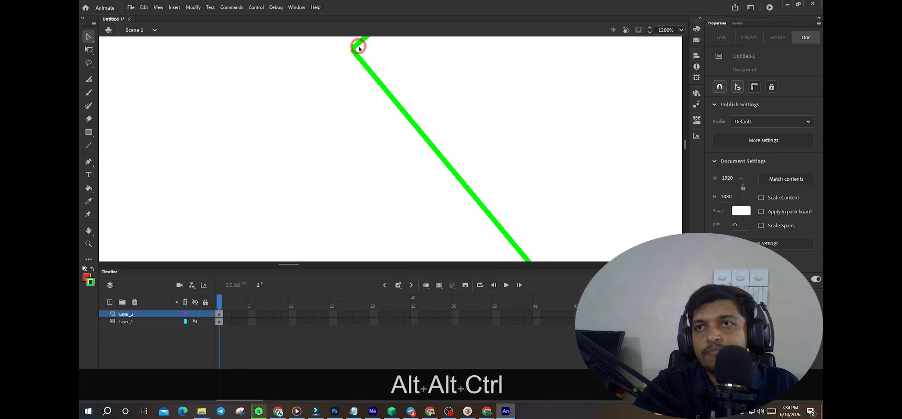
scroll(359, 48, down, 10)
scroll(397, 82, down, 2)
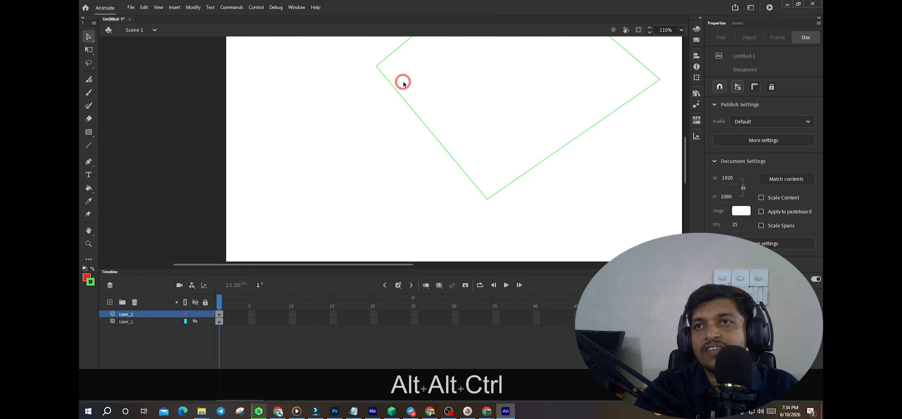
key(space)
drag(480, 108, 399, 180)
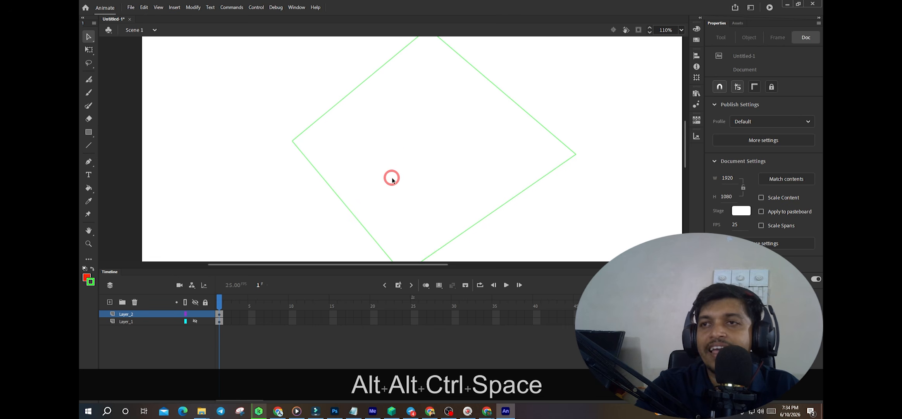
key(alt)
scroll(400, 158, down, 3)
scroll(419, 162, up, 2)
scroll(422, 164, up, 3)
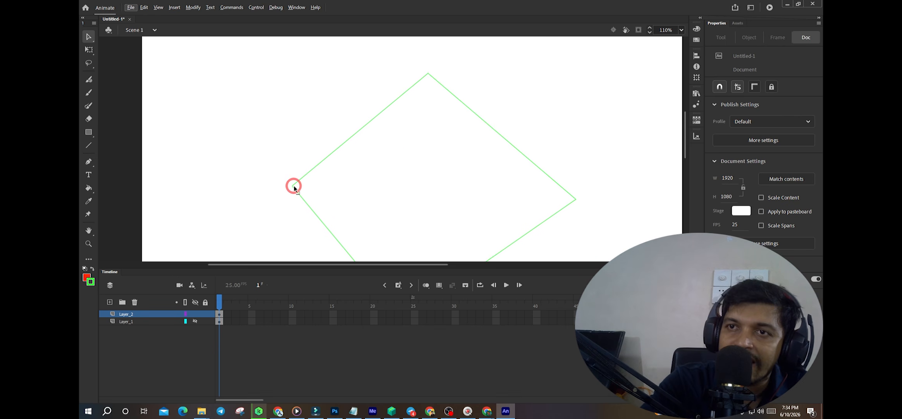
Activate the Paint Bucket tool and inspect the leftmost corner of the outline at maximum magnification
click(88, 190)
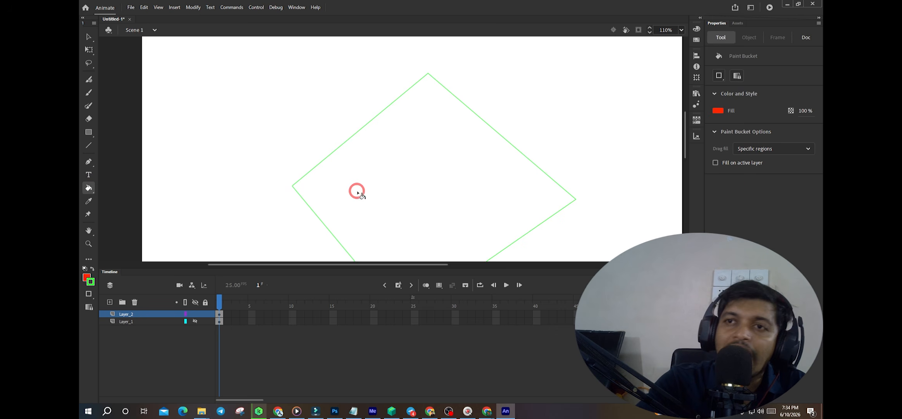
key(alt)
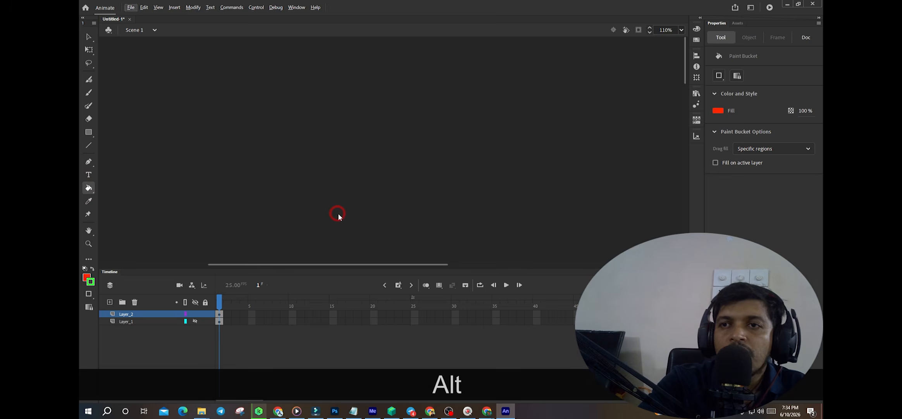
scroll(338, 213, down, 5)
scroll(296, 140, up, 5)
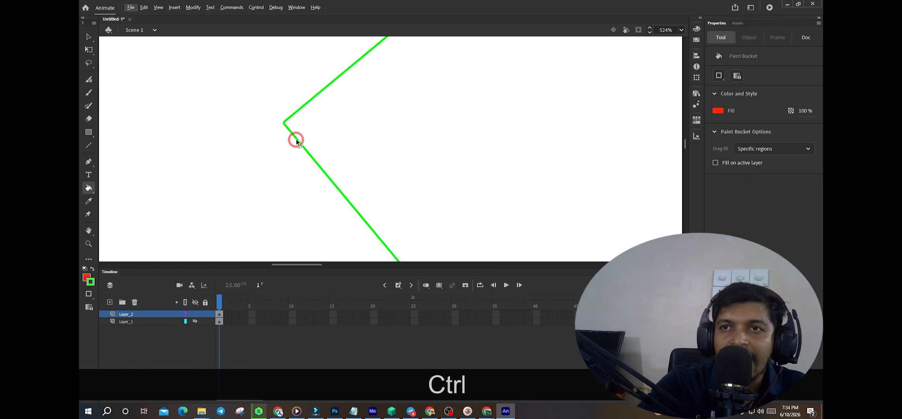
ctrl+scroll(296, 140, up, 5)
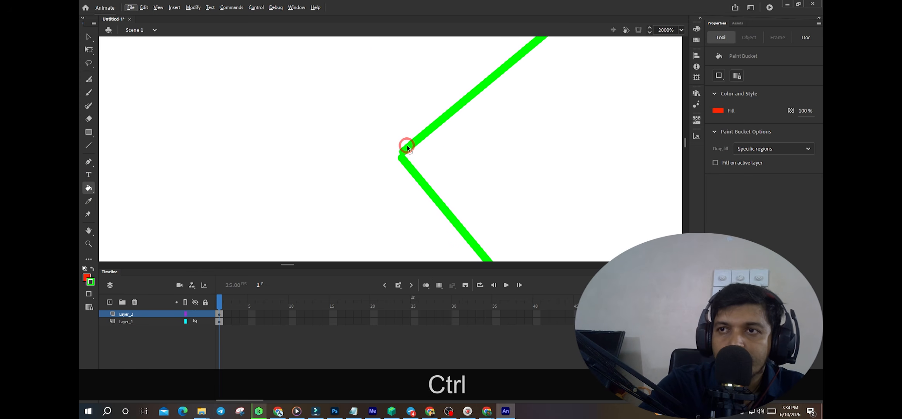
scroll(407, 147, up, 2)
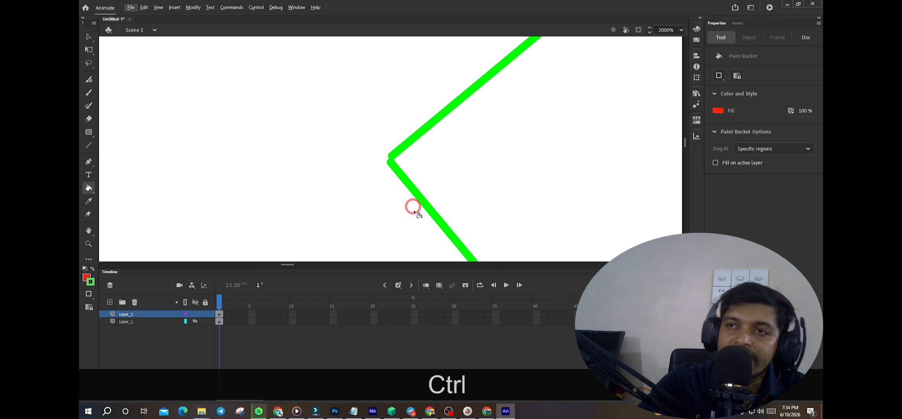
Nudge the upper line's endpoint with the Selection tool to meet the lower line's end at the leftmost corner
key(v)
click(391, 155)
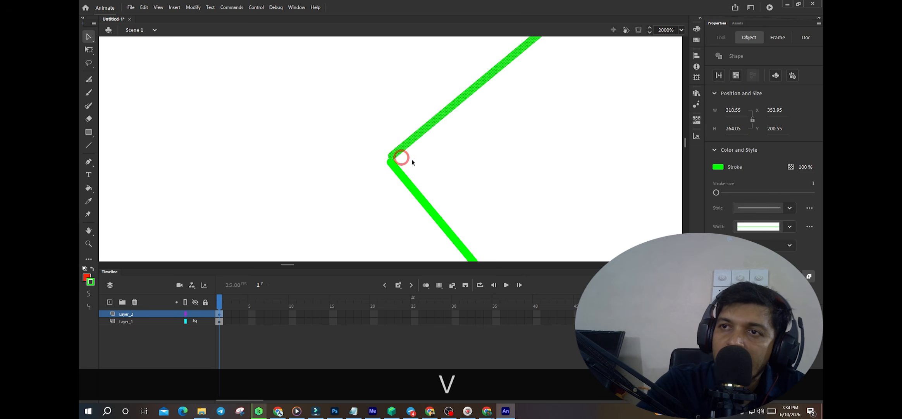
click(382, 161)
drag(392, 160, 389, 162)
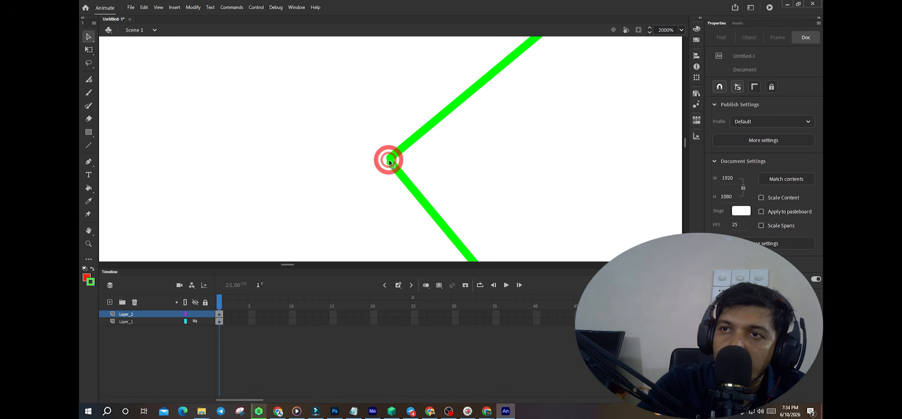
Nudge the lower line's end closer to the upper line's end at the outline's leftmost corner with the Selection tool
click(431, 170)
click(400, 143)
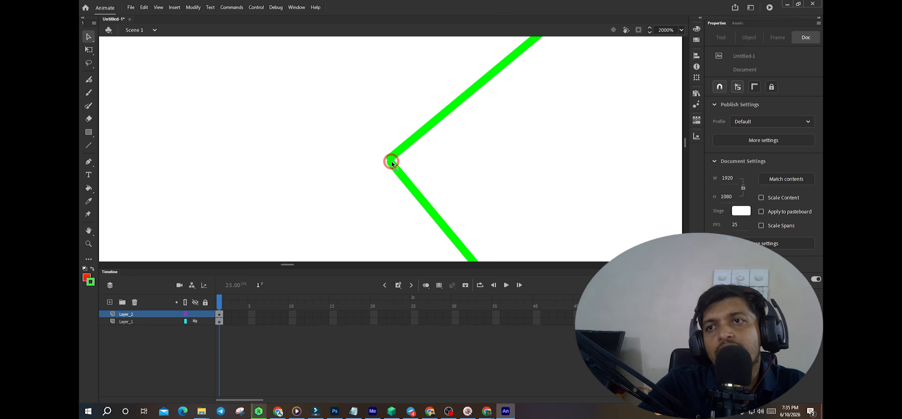
scroll(390, 159, up, 5)
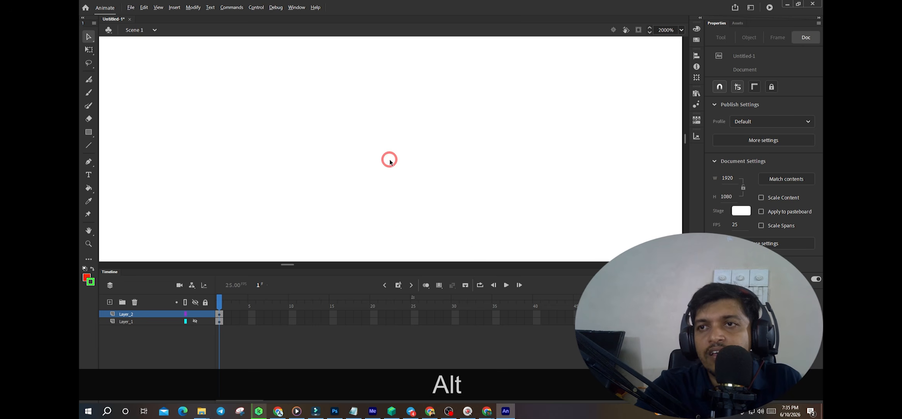
scroll(397, 163, down, 5)
scroll(391, 156, up, 2)
drag(391, 156, 391, 154)
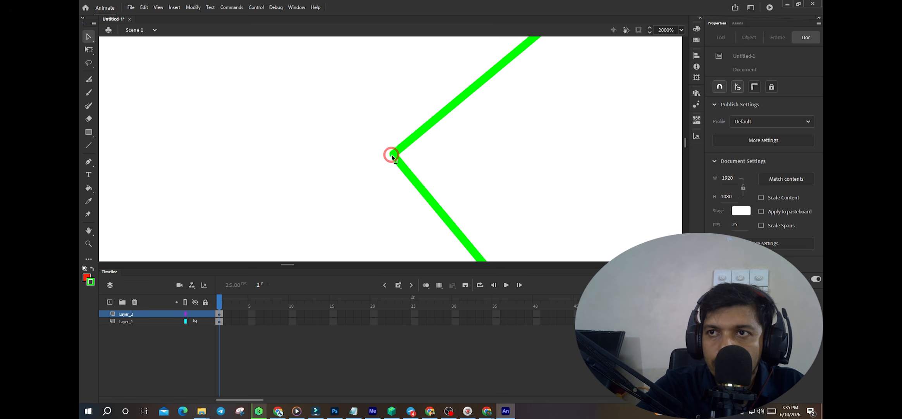
click(465, 158)
click(465, 158)
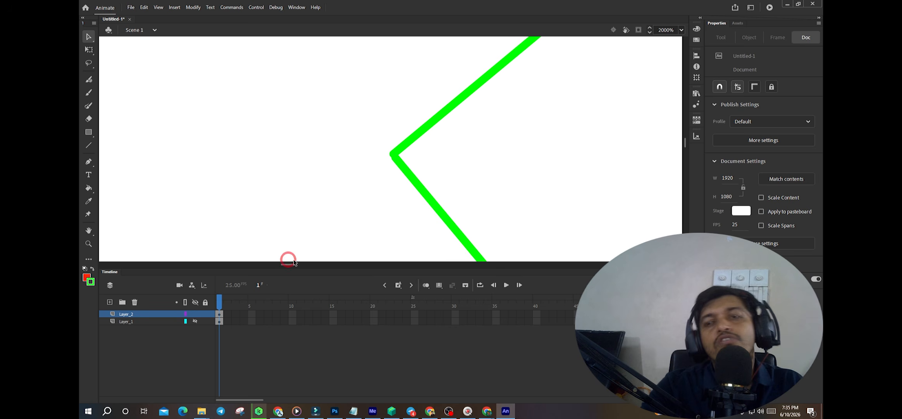
Display Layer_2 as outlines to check whether the two line ends meet at the leftmost corner
scroll(408, 161, down, 5)
key(alt)
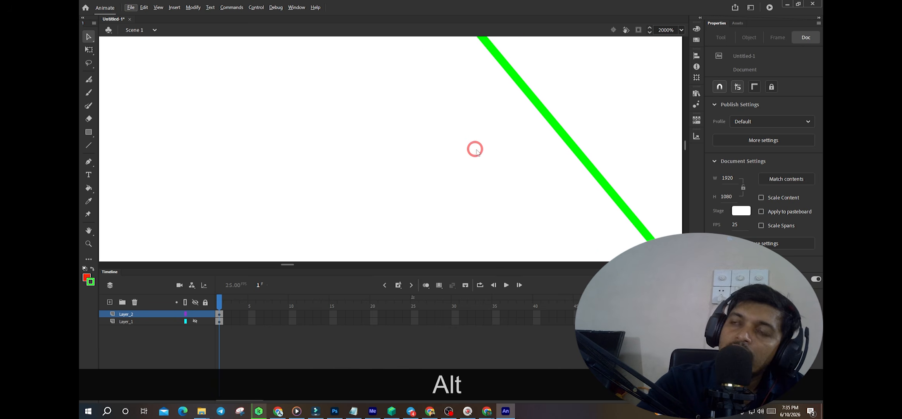
scroll(476, 151, up, 5)
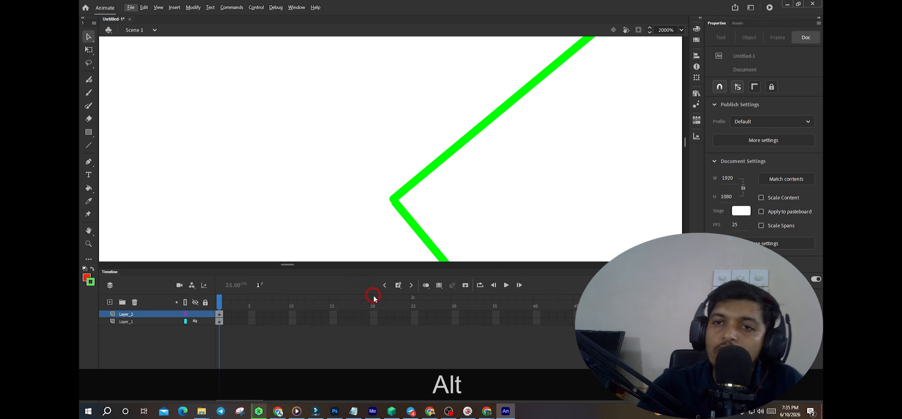
click(185, 314)
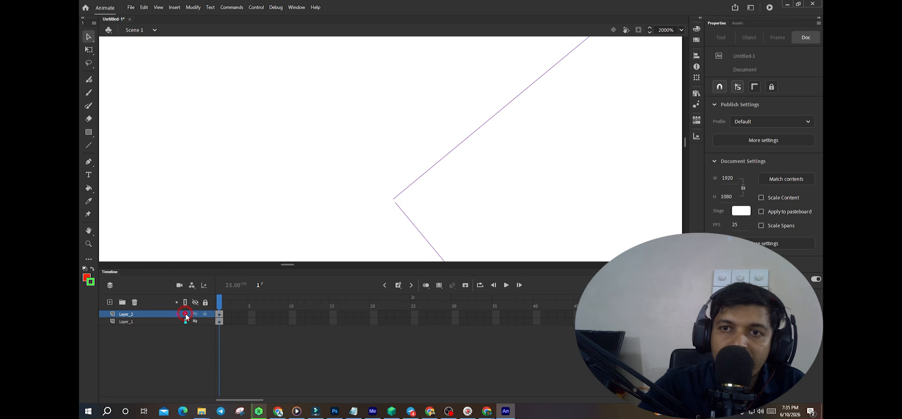
click(185, 314)
click(185, 314)
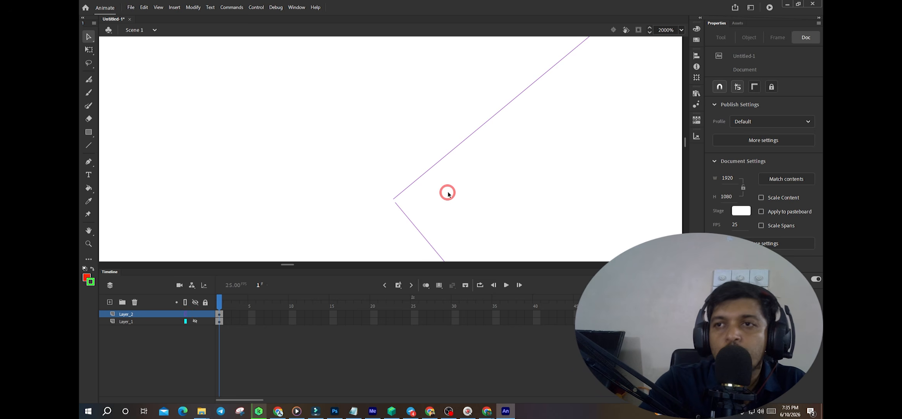
Join the lower line's end to the upper line's end at the leftmost corner and restore Layer_2's normal display
key(alt)
scroll(424, 207, down, 3)
scroll(403, 69, up, 1)
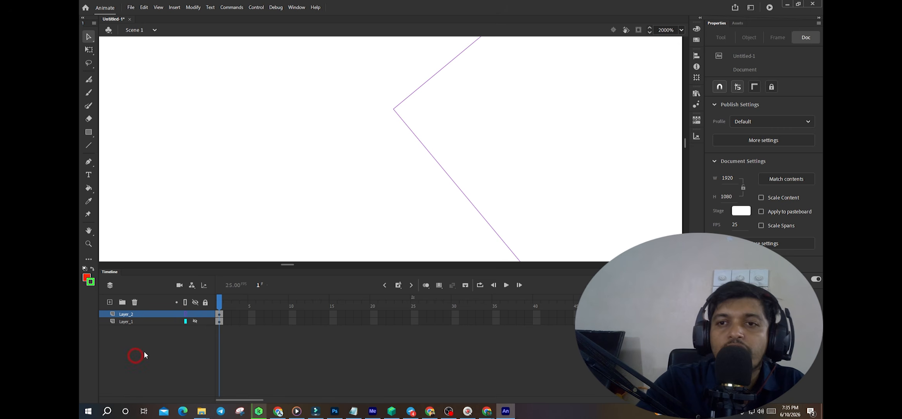
click(185, 315)
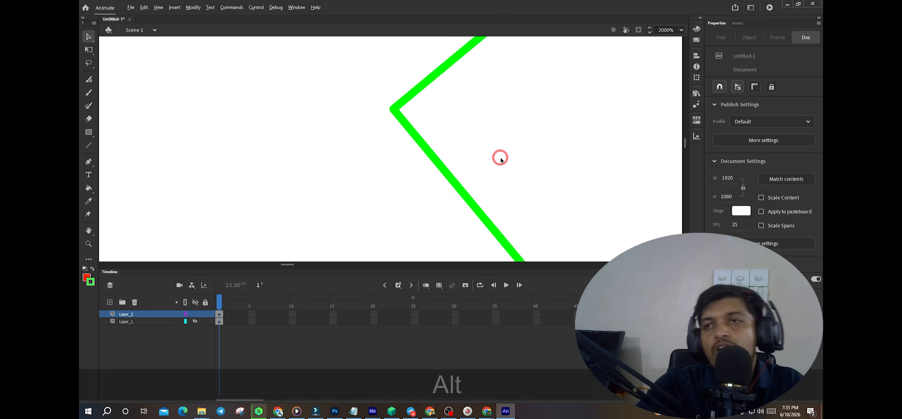
Fill the closed four-sided outline with red using the Paint Bucket tool and view the whole shape
scroll(485, 159, down, 3)
scroll(441, 141, down, 15)
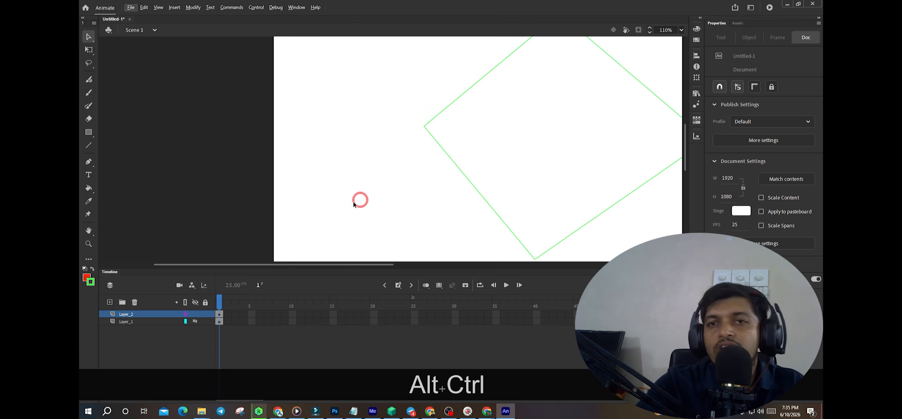
click(89, 188)
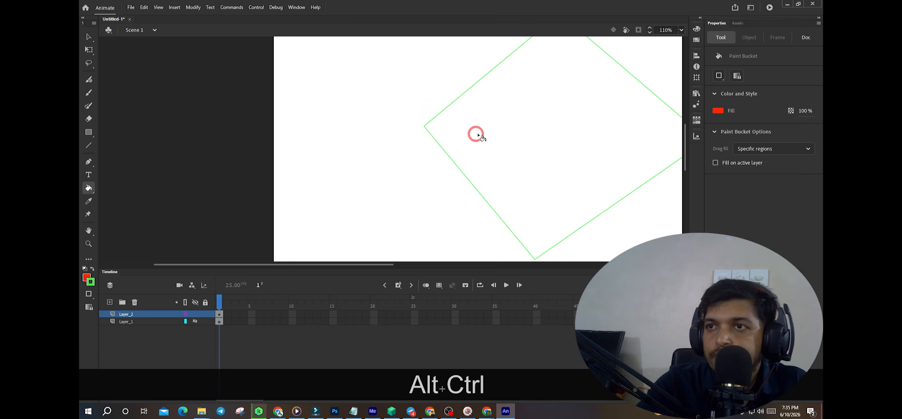
click(477, 134)
scroll(406, 196, down, 5)
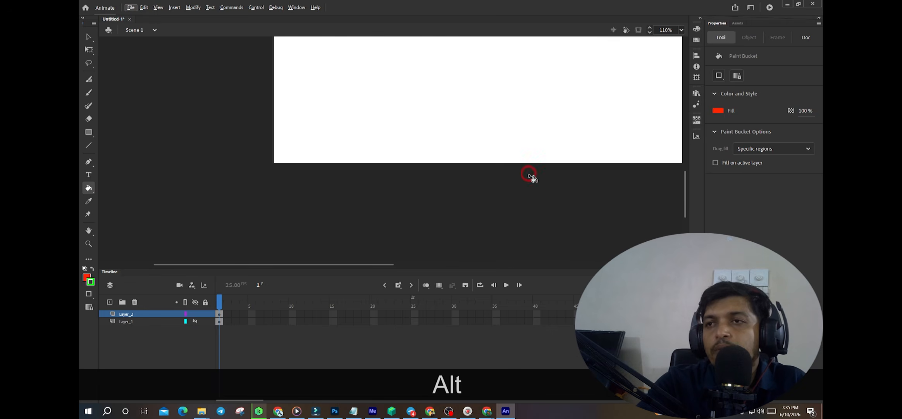
scroll(519, 176, up, 4)
scroll(495, 174, down, 3)
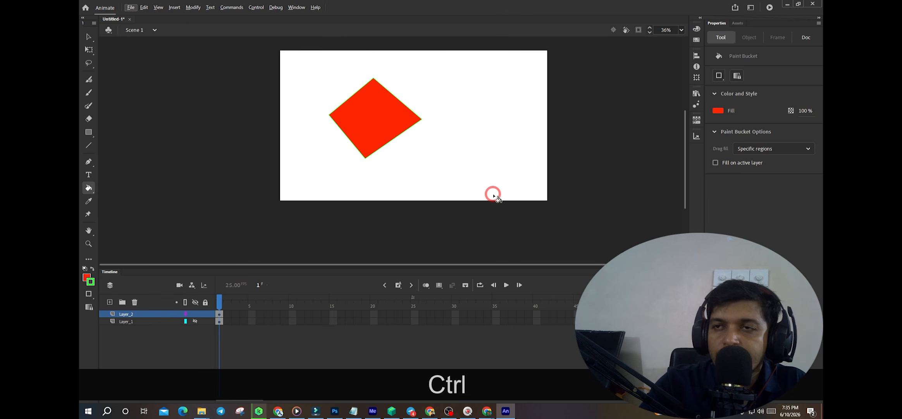
scroll(511, 144, up, 2)
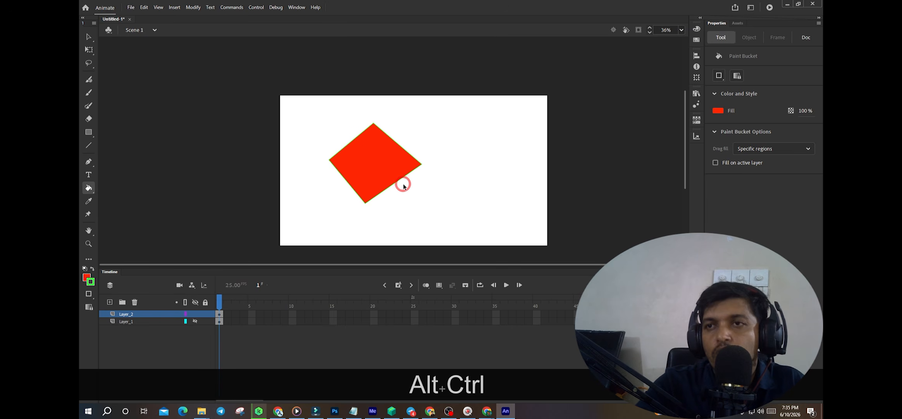
scroll(404, 186, up, 2)
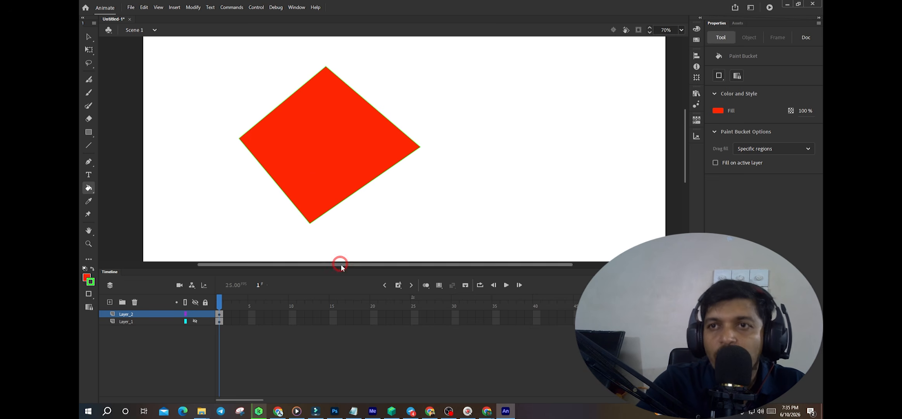
Delete the stroke along the red shape's lower-right edge
key(v)
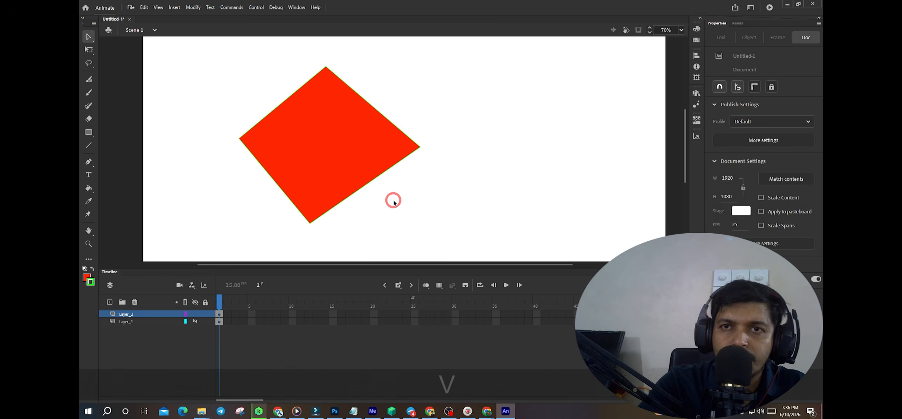
click(337, 203)
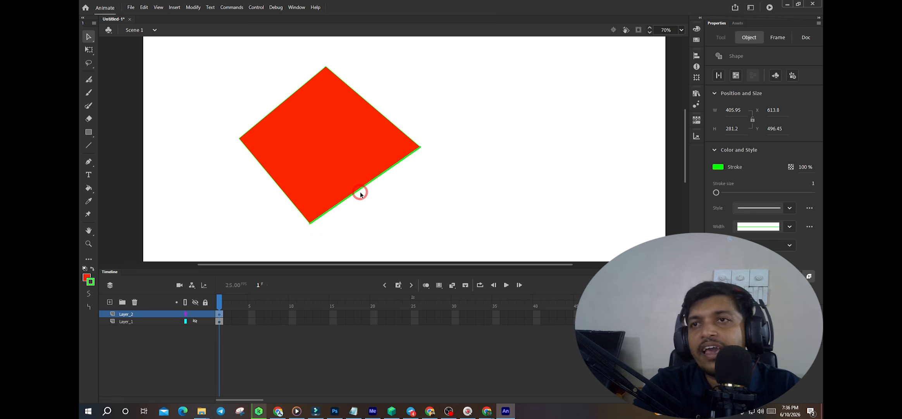
key(Delete)
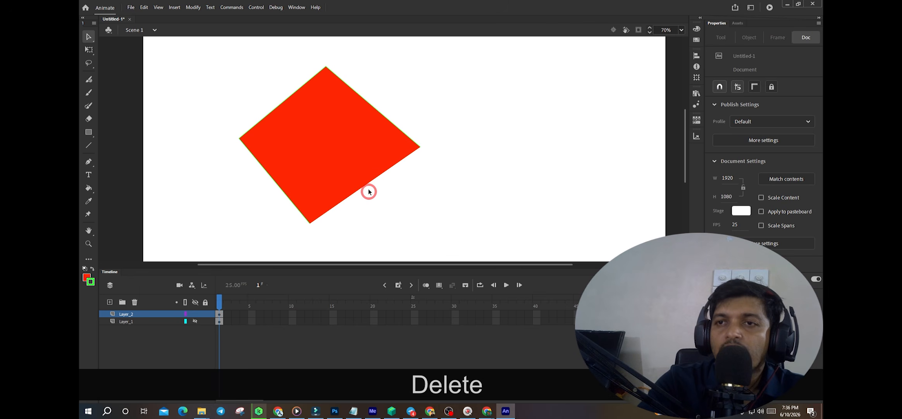
Select the three remaining connected edge strokes, change their colour to black and set their stroke size to 13
double_click(391, 122)
click(719, 167)
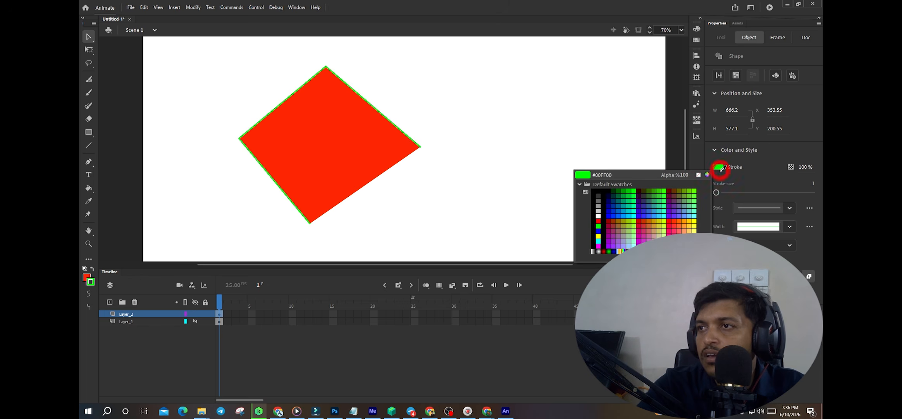
click(604, 184)
click(755, 193)
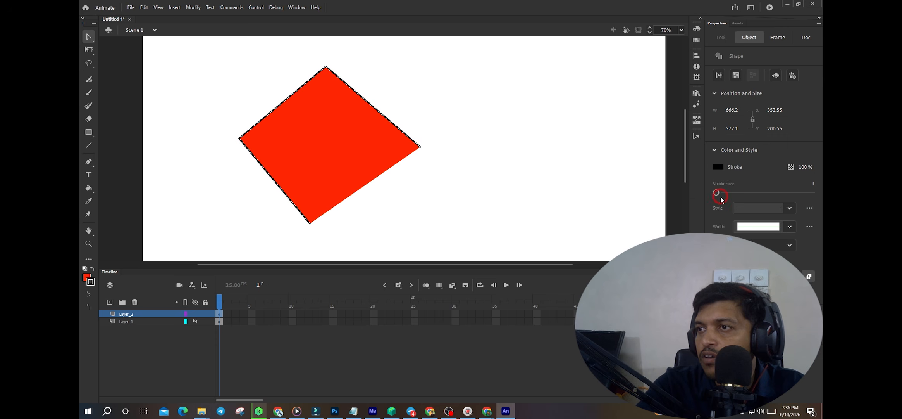
drag(719, 193, 724, 193)
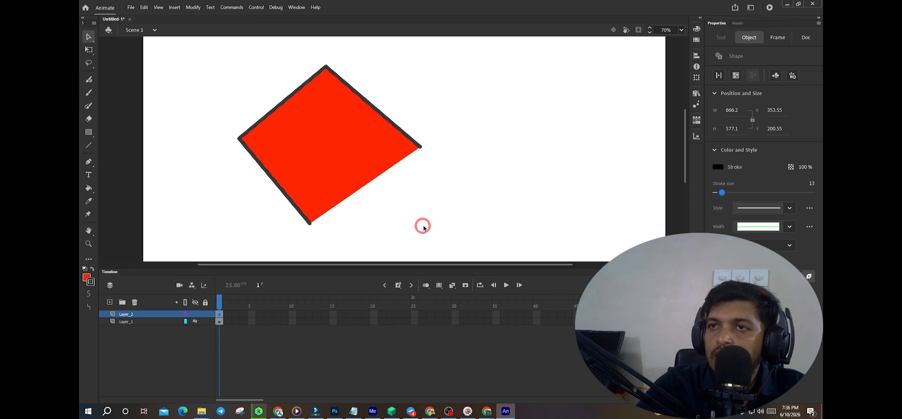
click(433, 213)
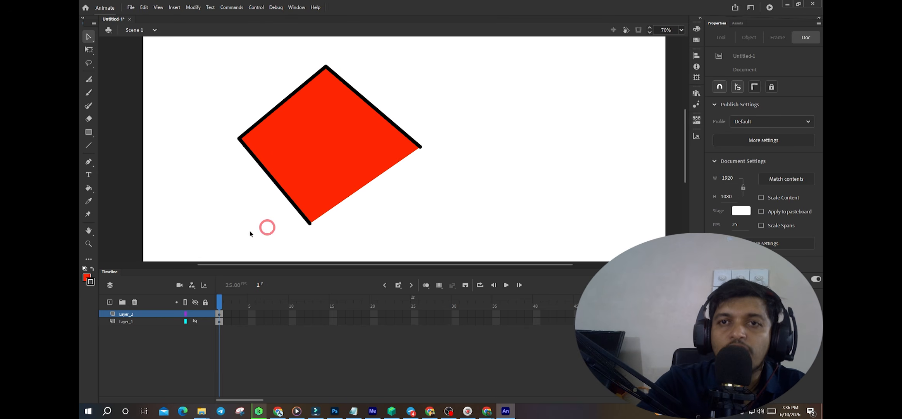
Draw a line along the red shape's open lower-right edge with the Line tool and undo it
click(88, 145)
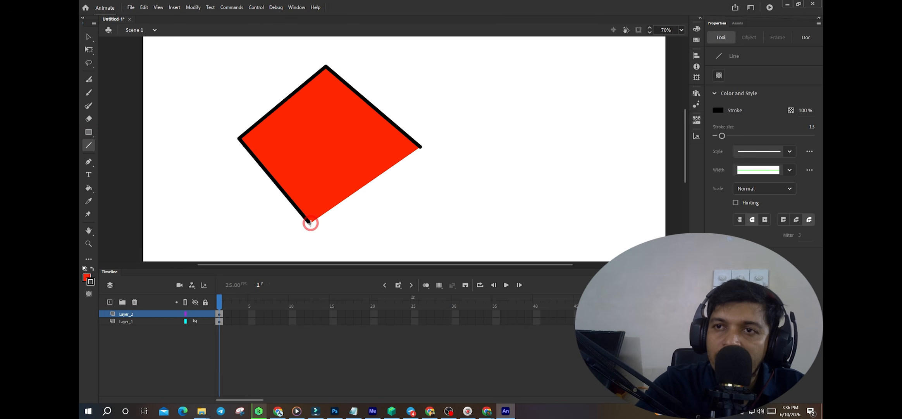
mouse_move(310, 221)
mouse_down()
mouse_move(398, 171)
mouse_move(422, 144)
mouse_up()
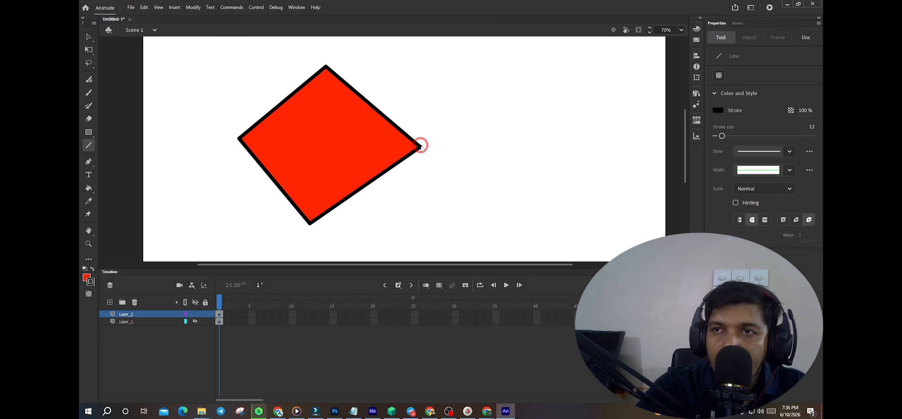
key(ctrl+z)
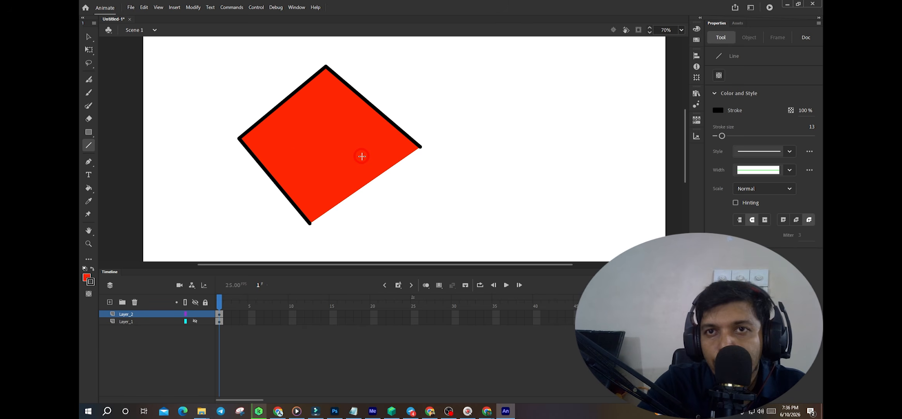
Use the Ink Bottle tool to add a black stroke of size 13 to the shape's open lower-right edge
click(89, 189)
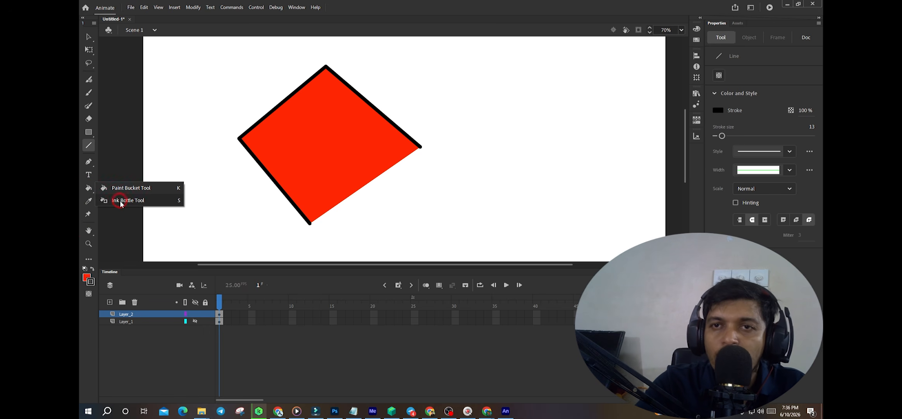
click(130, 201)
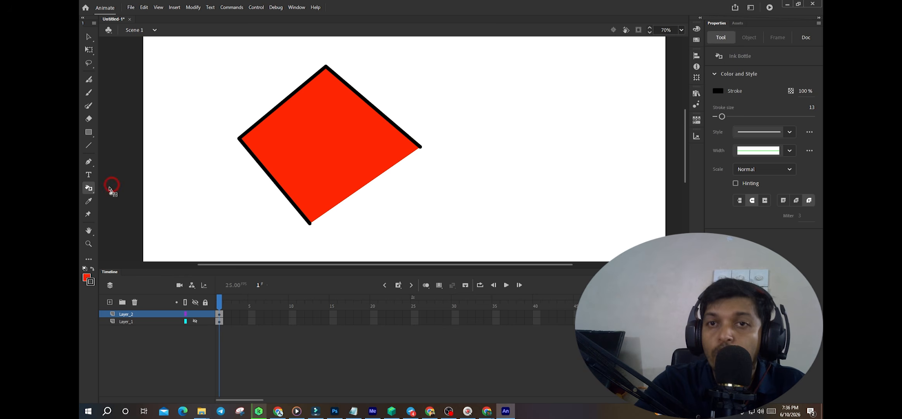
click(351, 194)
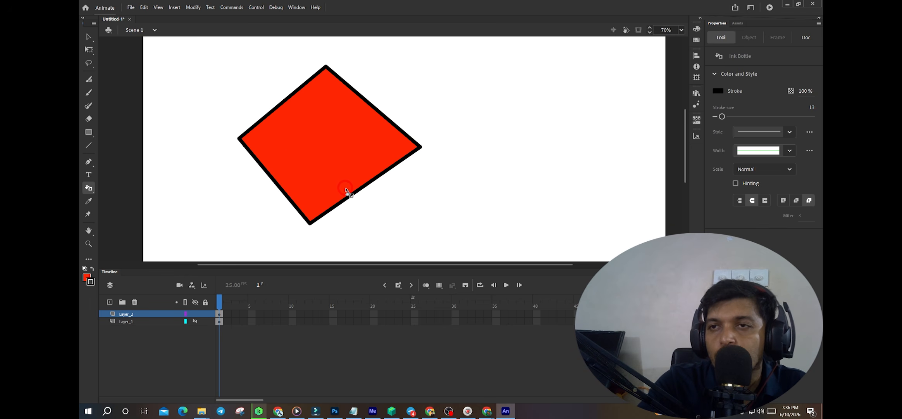
Delete the black strokes from all four edges of the red shape, keeping only its fill
key(v)
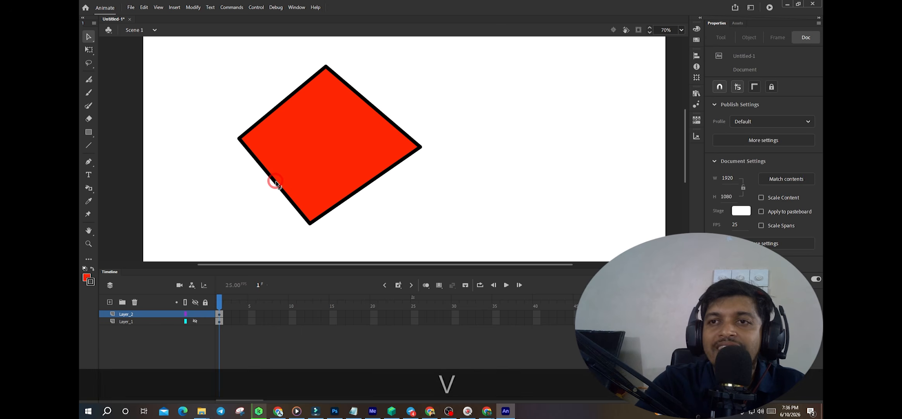
click(276, 182)
key(Delete)
click(263, 119)
key(Delete)
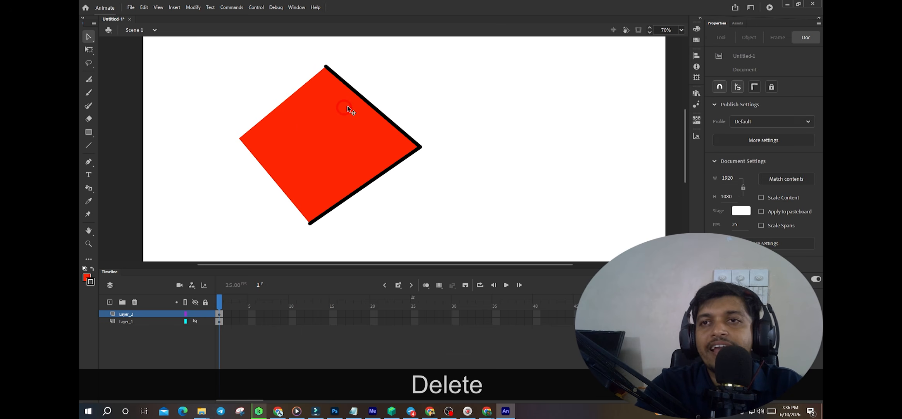
click(362, 97)
key(Delete)
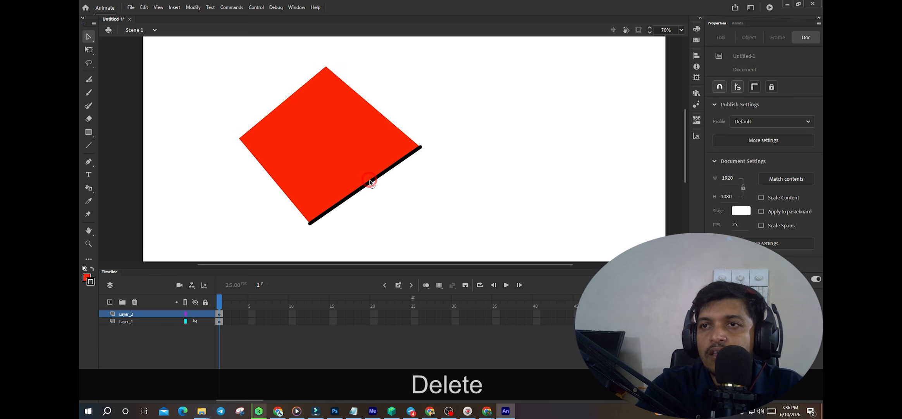
click(371, 178)
key(Delete)
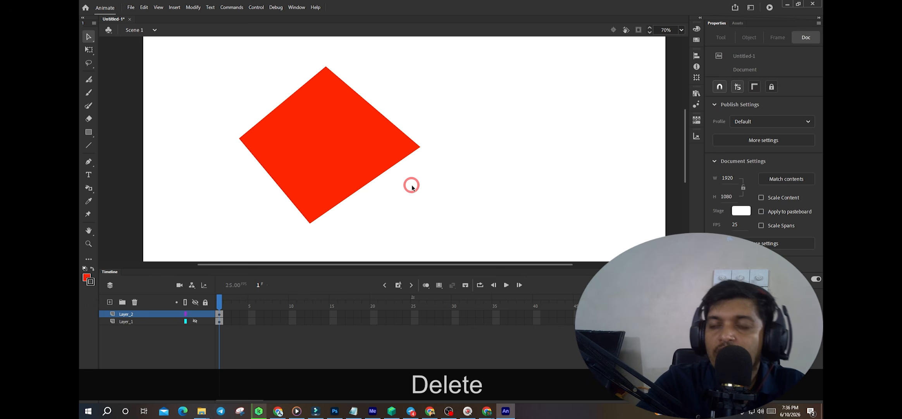
Use the Ink Bottle tool to add a black stroke of size 13 around the red shape
click(261, 226)
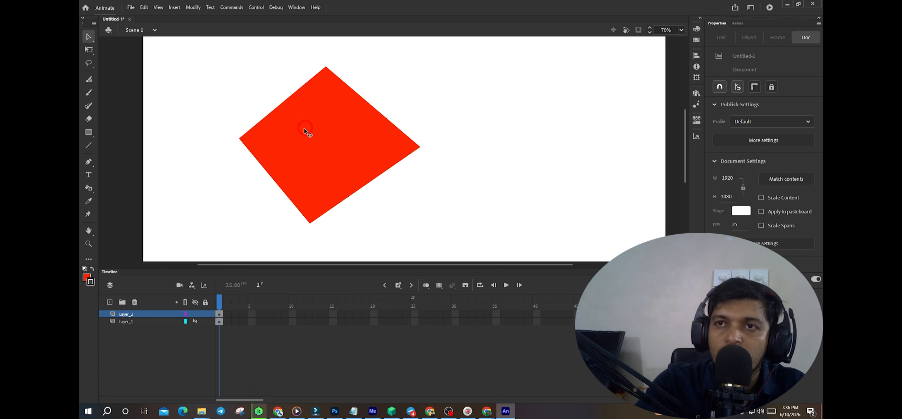
click(88, 188)
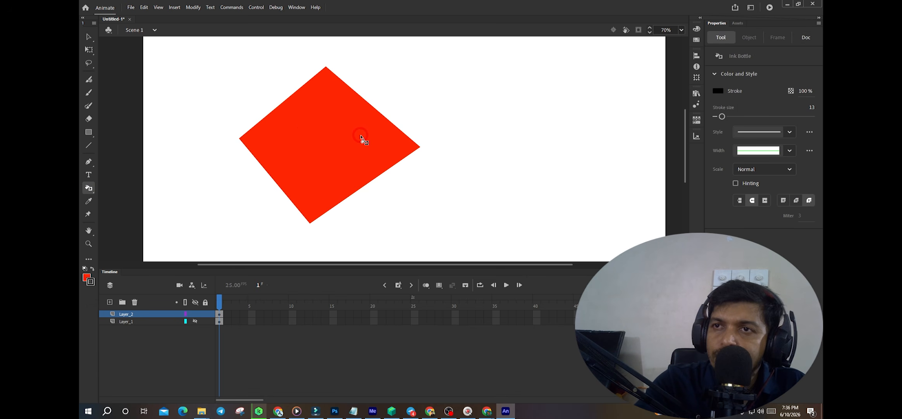
click(304, 137)
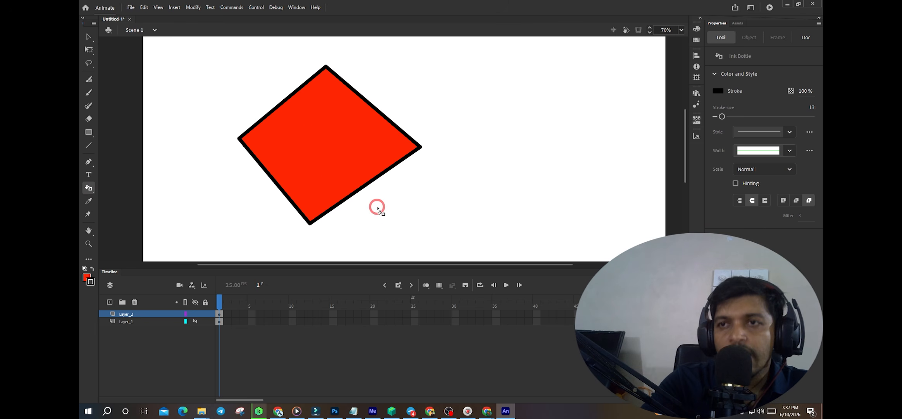
Bend the shape's lower-right edge inward into a curve, then separate the red fill from its outline and delete it
key(v)
drag(354, 194, 334, 167)
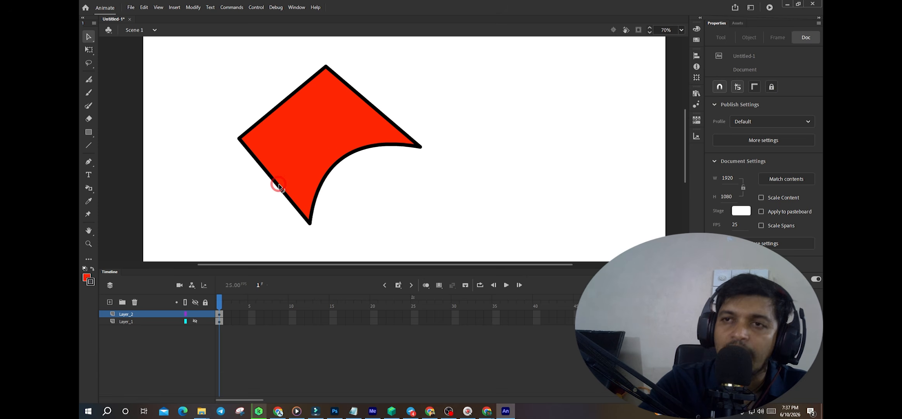
drag(339, 157, 517, 155)
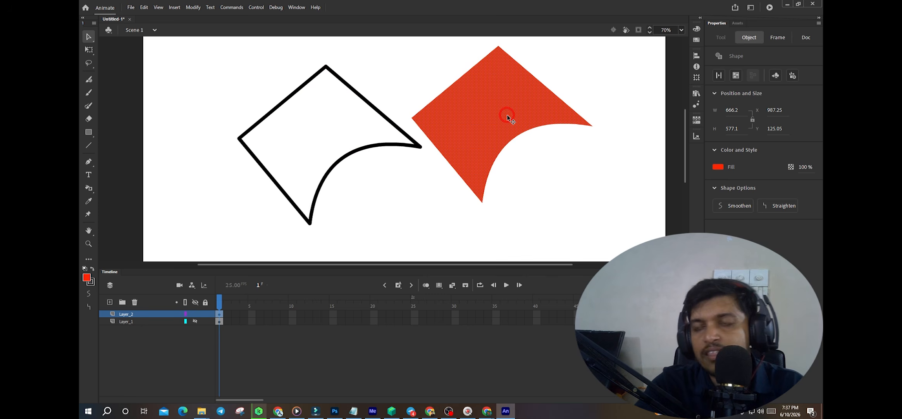
key(Delete)
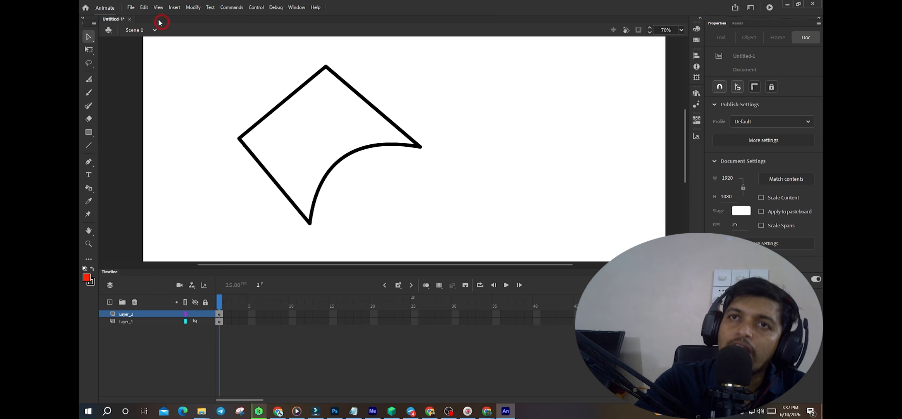
click(131, 6)
click(177, 121)
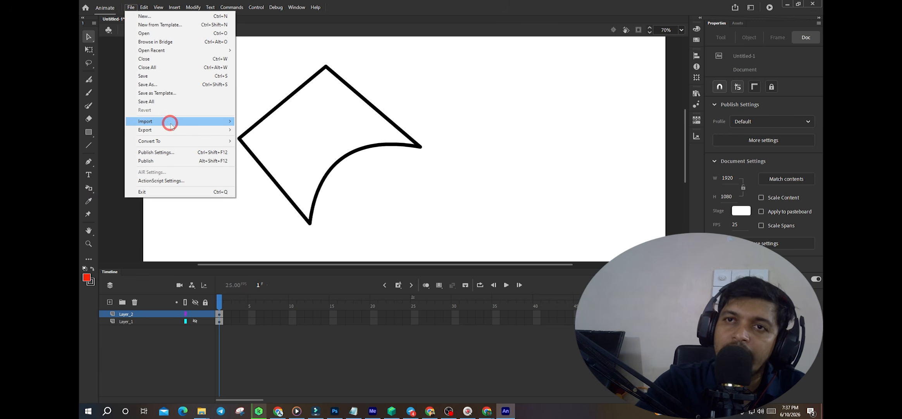
mouse_move(257, 7)
click(496, 79)
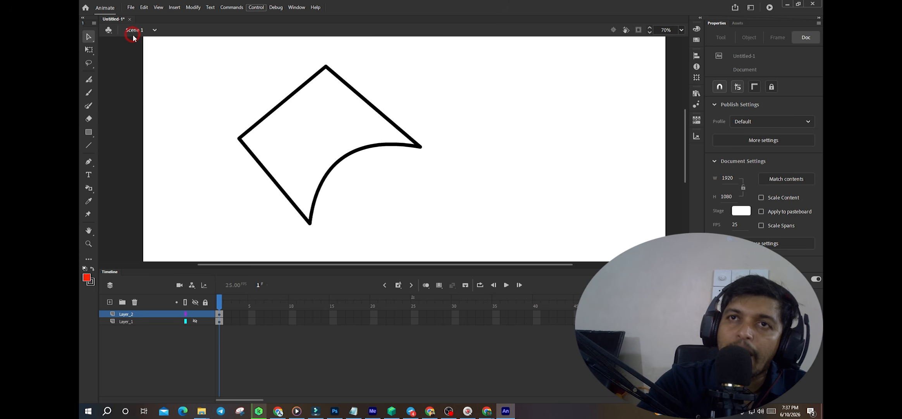
Import the image showing the character's front, side and back views from the Desktop to the stage
click(131, 8)
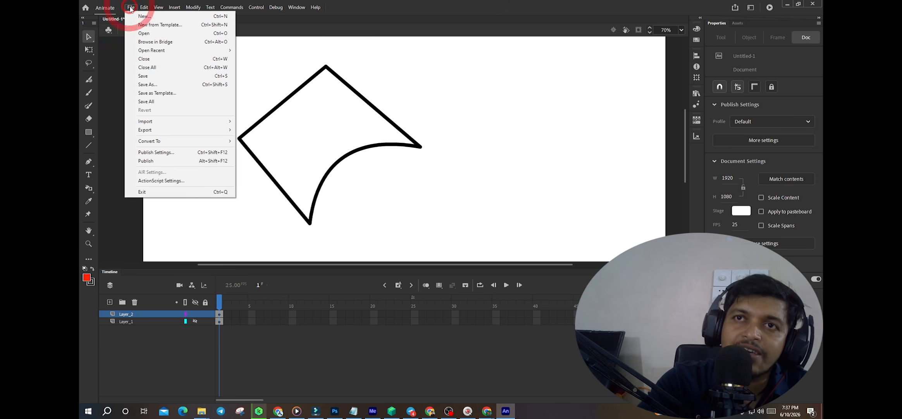
click(140, 130)
click(146, 121)
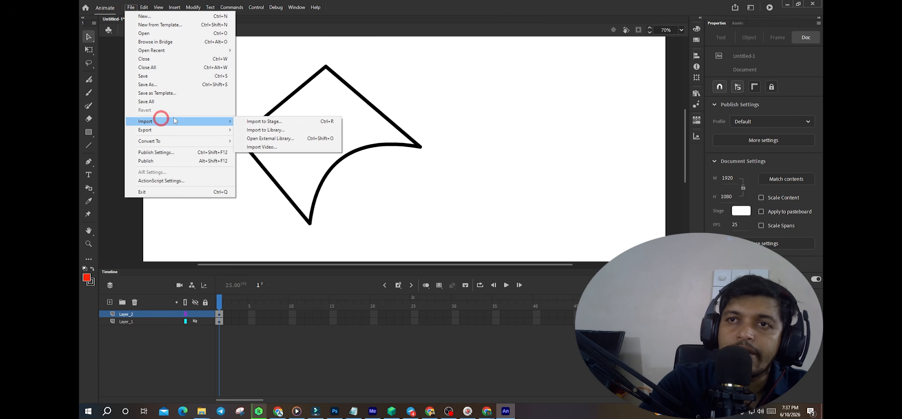
click(284, 122)
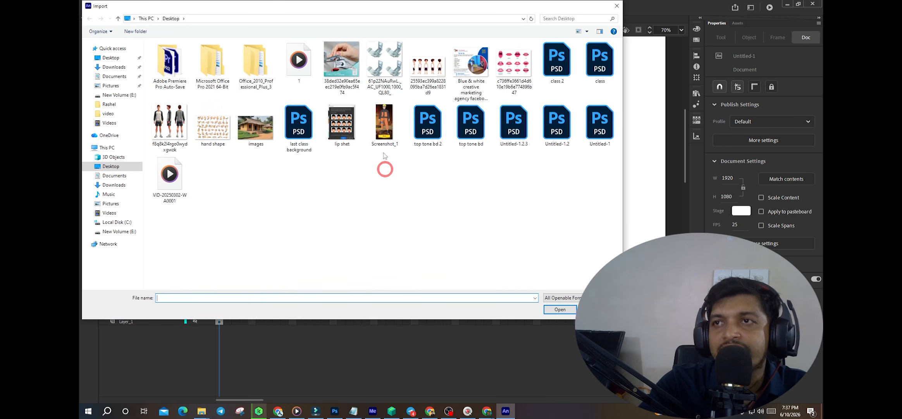
double_click(177, 123)
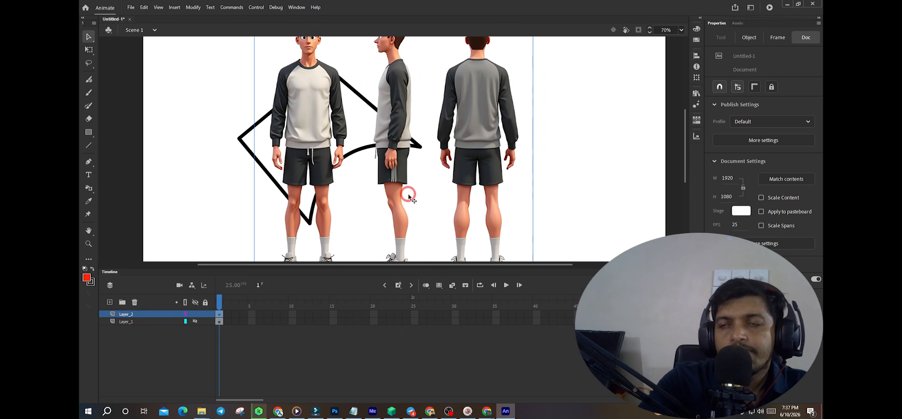
Set the Line tool's stroke colour to green for tracing the front-view character's head
scroll(389, 138, up, 3)
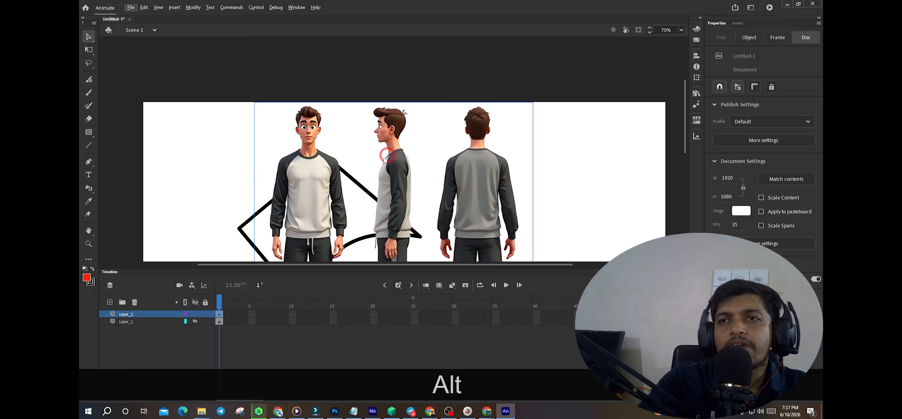
scroll(313, 135, up, 3)
scroll(332, 206, up, 5)
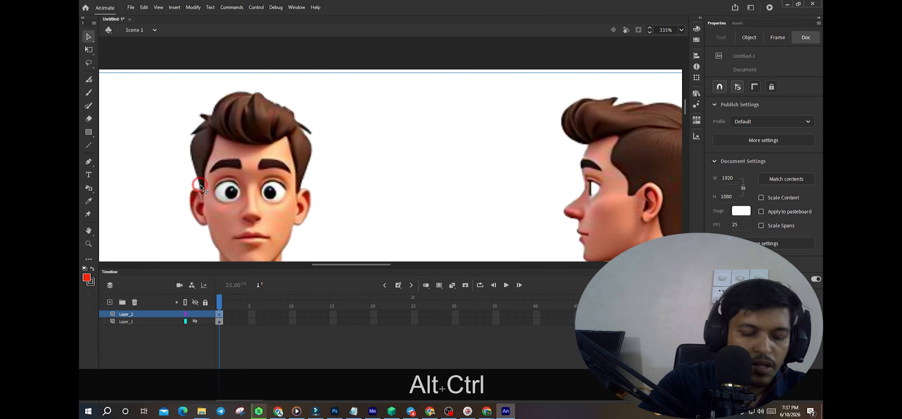
click(89, 145)
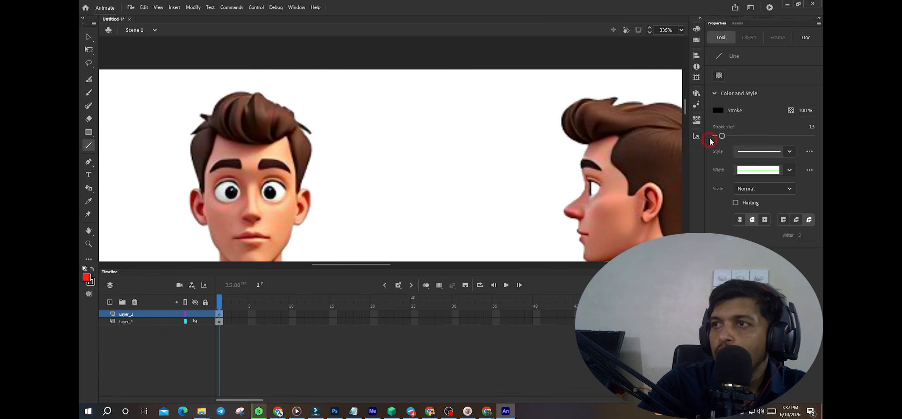
click(718, 112)
click(664, 140)
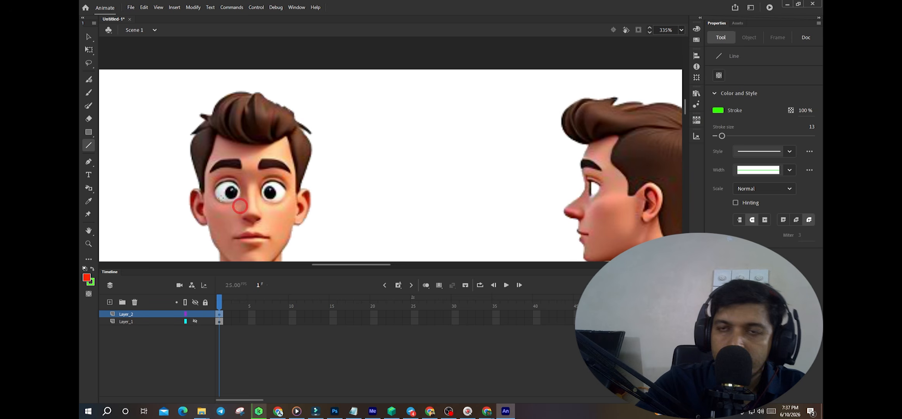
Draw trial lines along the side of the front-view hair, setting the stroke size to 2 between them, and undo both lines
drag(196, 190, 187, 134)
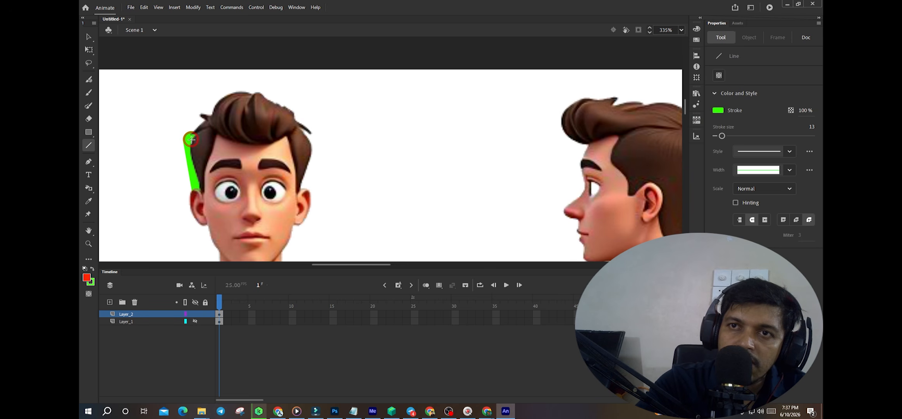
key(ctrl+z)
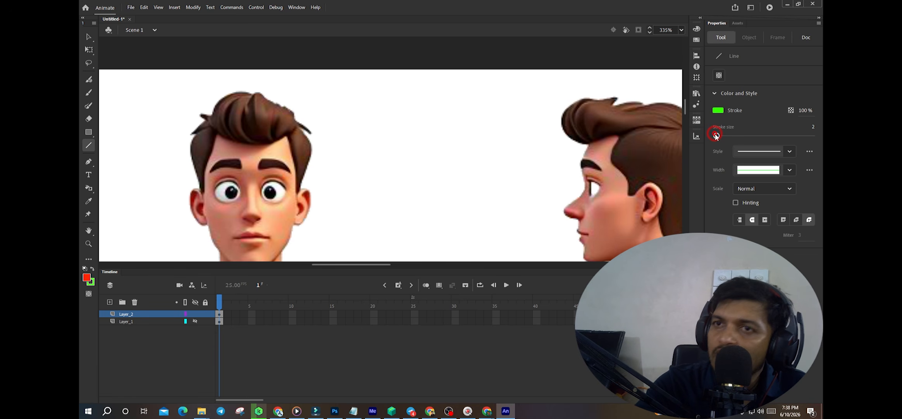
mouse_move(200, 189)
mouse_down()
mouse_move(184, 148)
mouse_move(192, 151)
mouse_up()
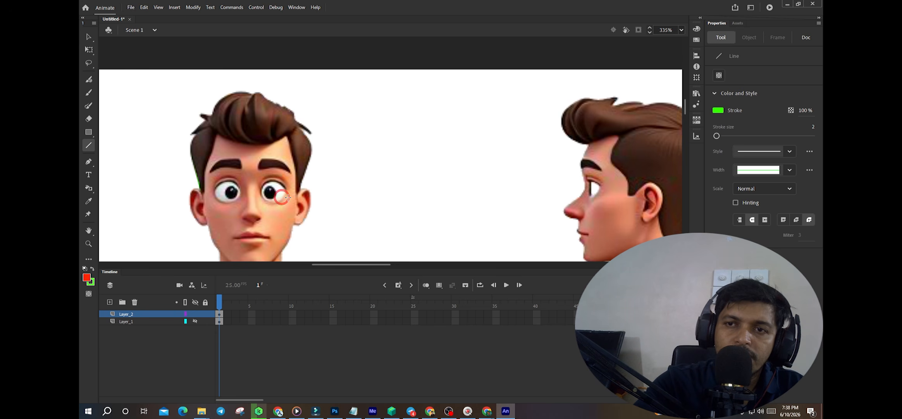
key(ctrl+z)
Add a new layer above the character image and trace the outer edge of the front-view hair with connected green lines
click(109, 302)
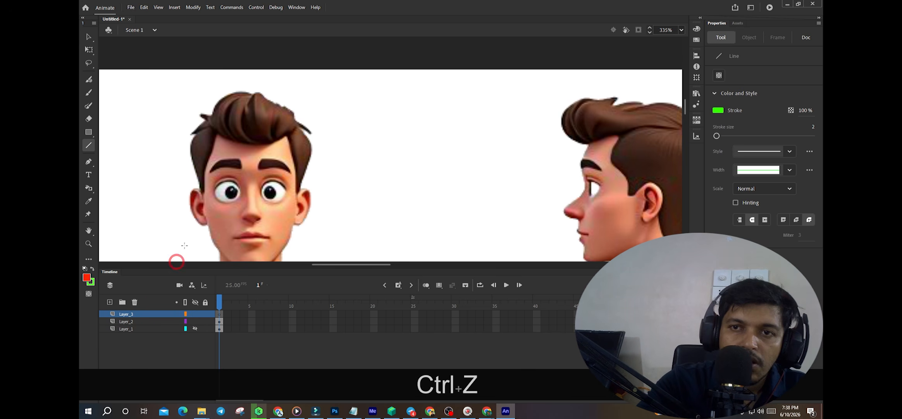
drag(199, 190, 196, 131)
drag(196, 131, 185, 135)
mouse_move(184, 135)
mouse_down()
mouse_move(204, 122)
mouse_move(196, 113)
mouse_move(297, 120)
mouse_move(318, 184)
mouse_move(301, 190)
mouse_move(300, 250)
mouse_up()
drag(284, 246, 290, 238)
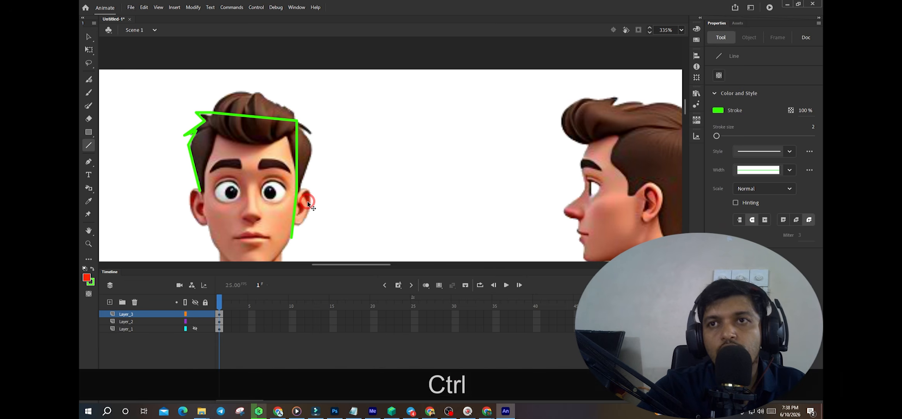
Undo the misplaced last lines, redraw the hair's far side and trace the inner hairline back to the start to close the outline
key(ctrl+z)
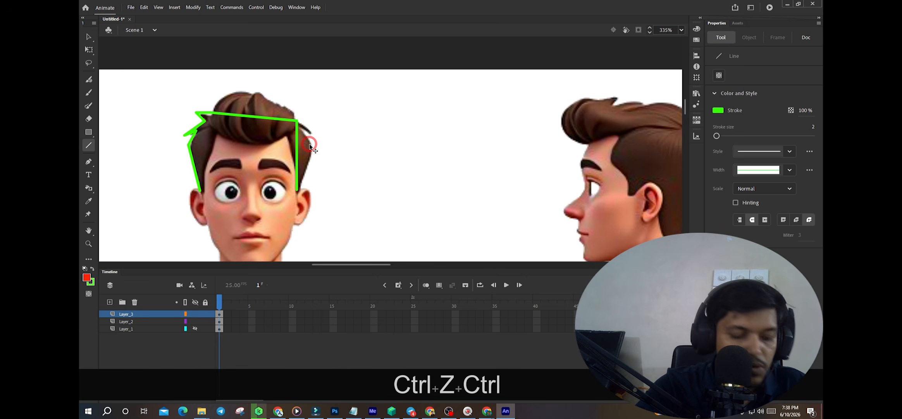
key(ctrl+z)
mouse_move(296, 120)
mouse_down()
mouse_move(312, 150)
mouse_move(299, 192)
mouse_move(286, 134)
mouse_move(216, 133)
mouse_up()
drag(216, 134, 200, 191)
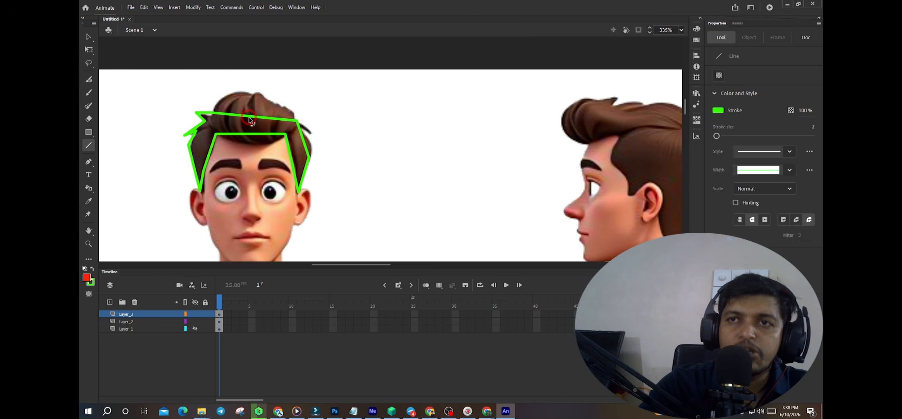
Bend the top line of the hair outline upward and the forehead line downward to match the reference hair
key(v)
drag(253, 118, 249, 92)
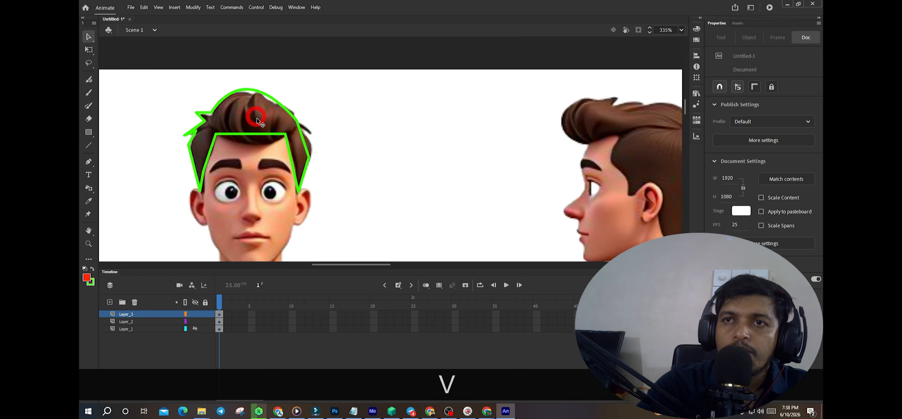
drag(257, 134, 258, 143)
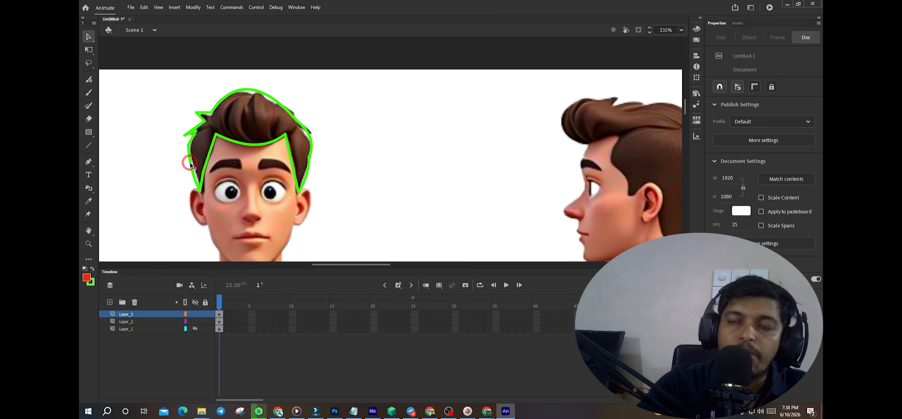
Sample the dark brown from the reference hair with the Eyedropper and fill the traced hair outline with it
click(88, 200)
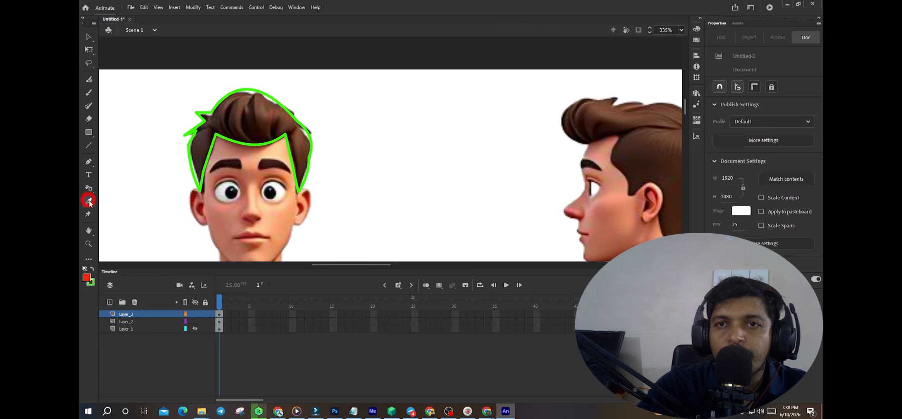
click(200, 147)
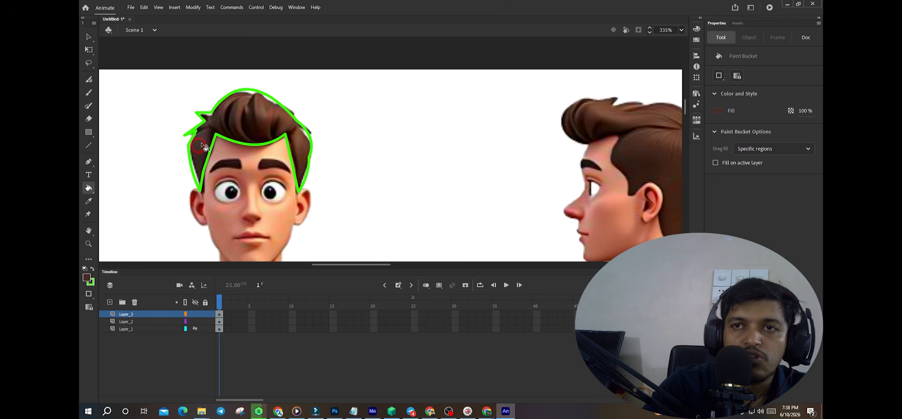
click(256, 123)
click(318, 142)
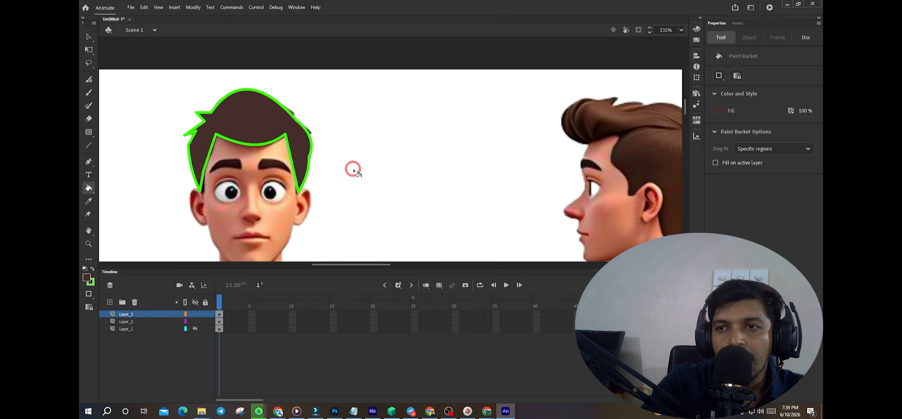
Examine the filled hair against the front-view character's face and shirt and the neighbouring side view
scroll(341, 178, down, 5)
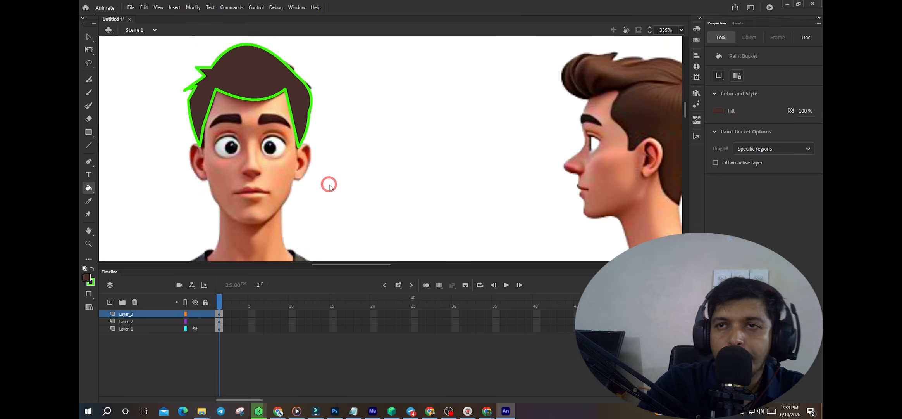
key(alt)
scroll(345, 174, down, 3)
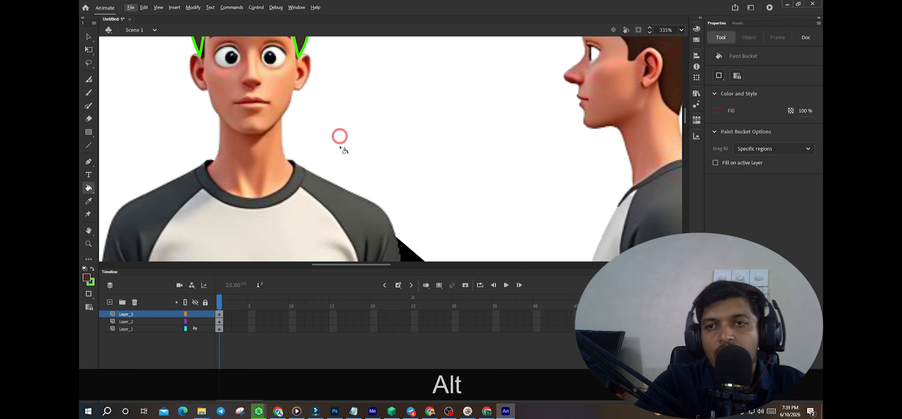
key(ctrl)
scroll(345, 175, down, 3)
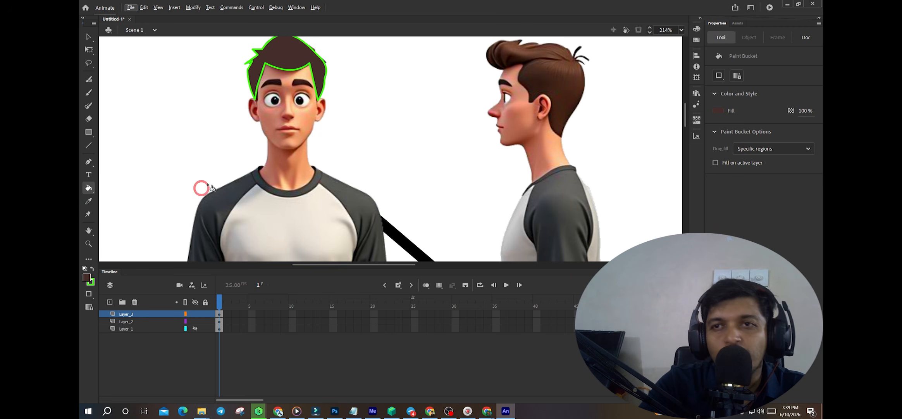
key(space)
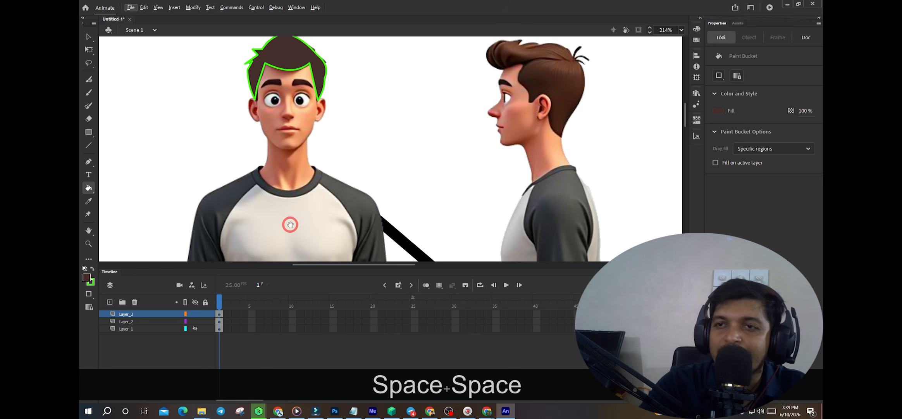
drag(288, 224, 322, 190)
key(space)
drag(314, 151, 209, 200)
key(space)
drag(294, 124, 284, 93)
drag(314, 129, 268, 369)
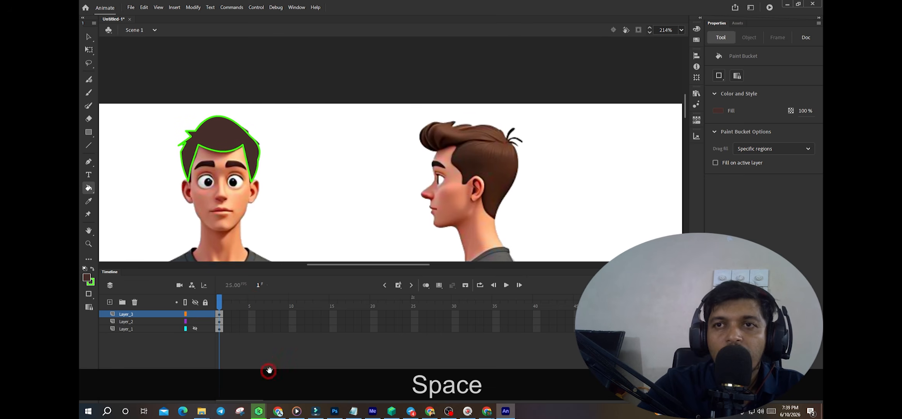
key(space)
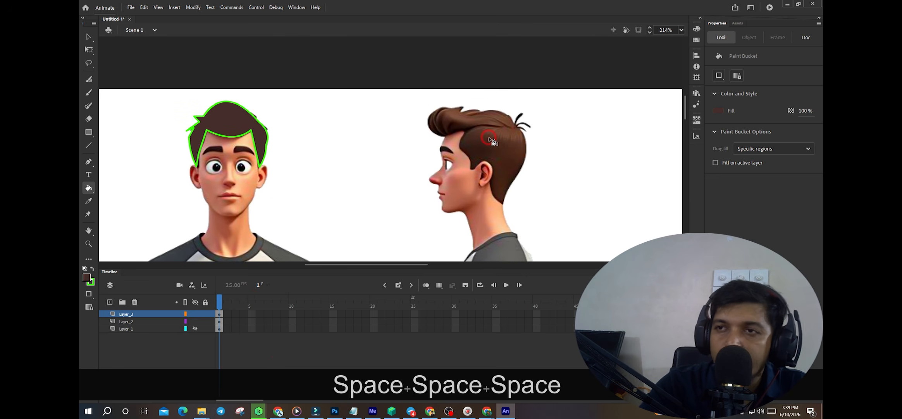
key(space)
mouse_move(491, 135)
mouse_down()
mouse_move(298, 217)
mouse_move(443, 157)
mouse_move(527, 31)
mouse_move(397, 149)
mouse_move(500, 139)
mouse_move(445, 171)
mouse_up()
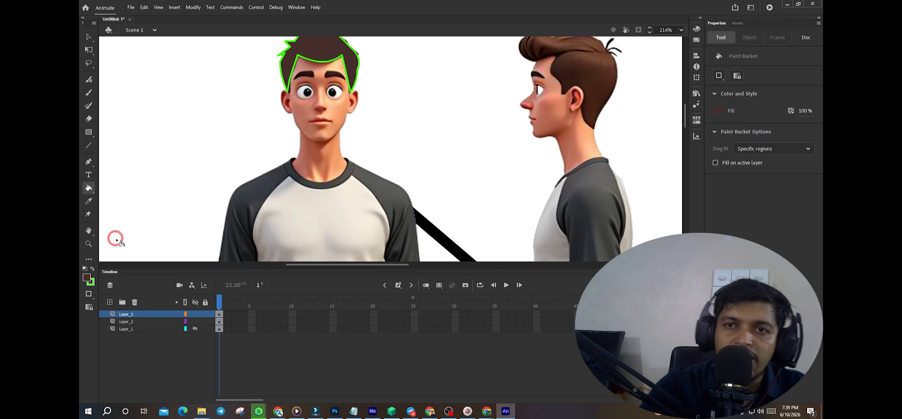
Look over the additional tools available for the toolbar, including the Camera, Bone and Asset Warp tools
click(88, 231)
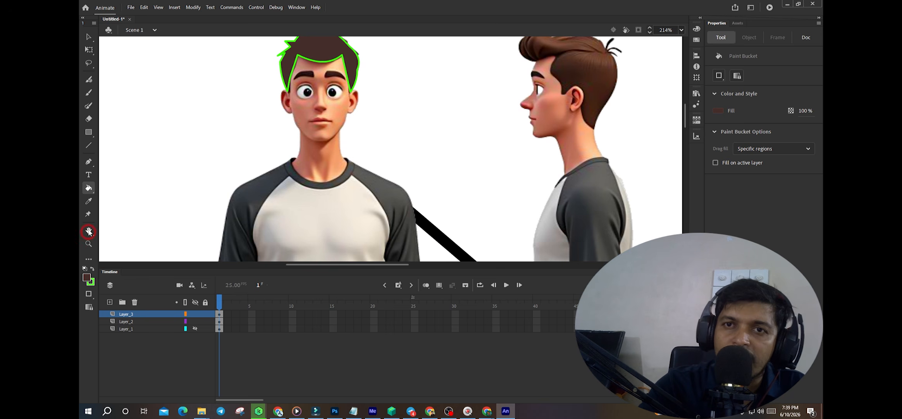
click(89, 259)
click(159, 62)
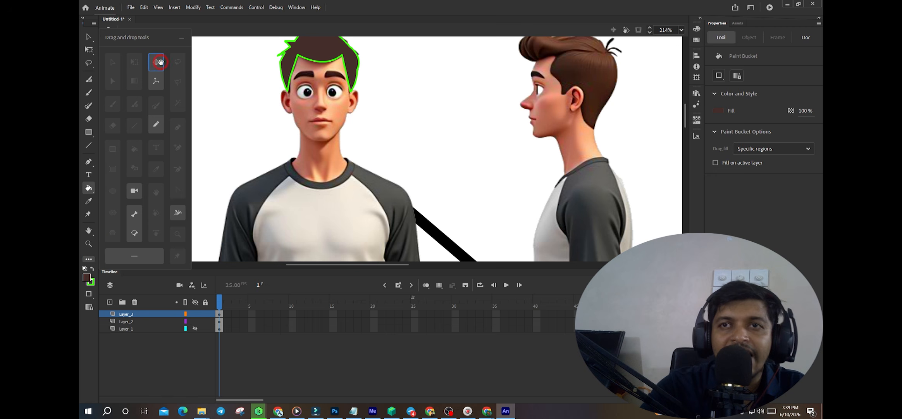
click(244, 183)
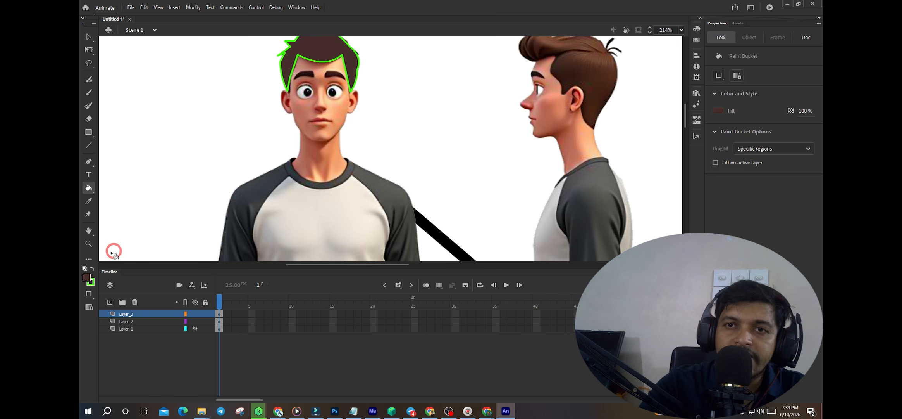
click(89, 260)
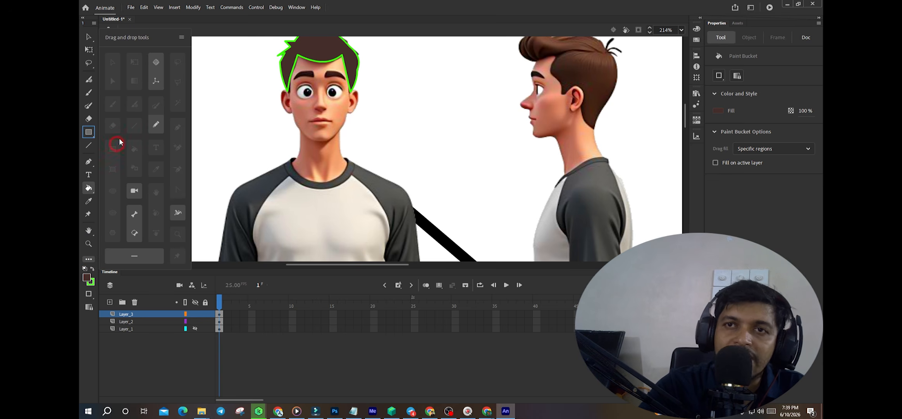
click(135, 225)
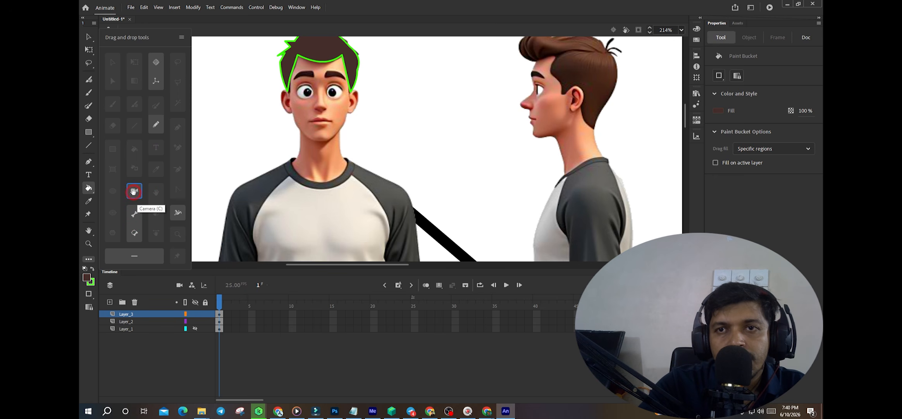
click(133, 190)
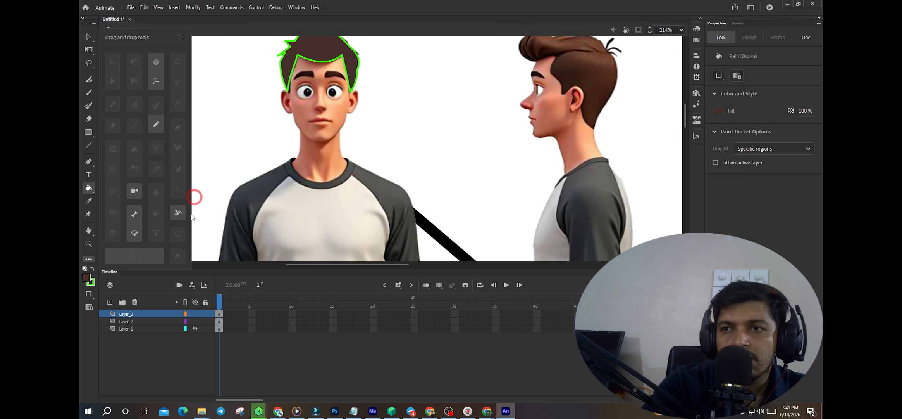
click(176, 211)
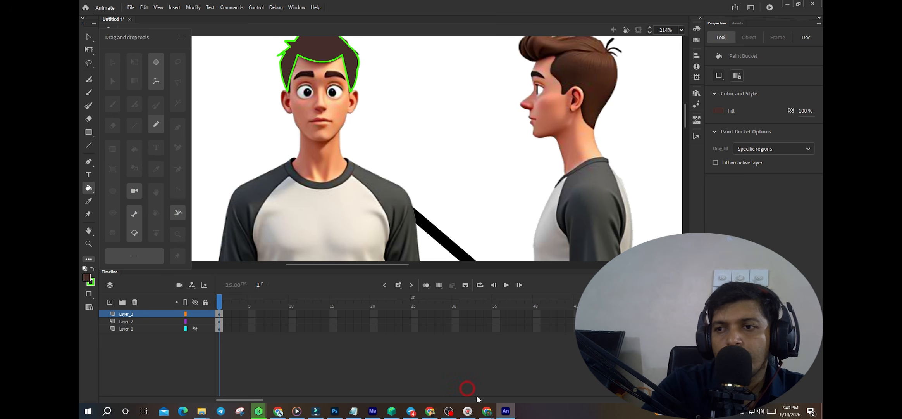
Switch to the Google Meet call, admit the waiting guest and return to Adobe Animate
mouse_move(484, 409)
click(431, 375)
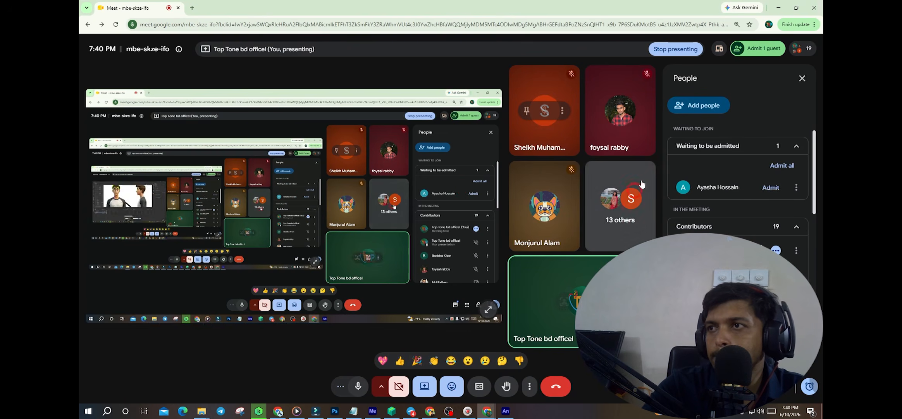
click(770, 190)
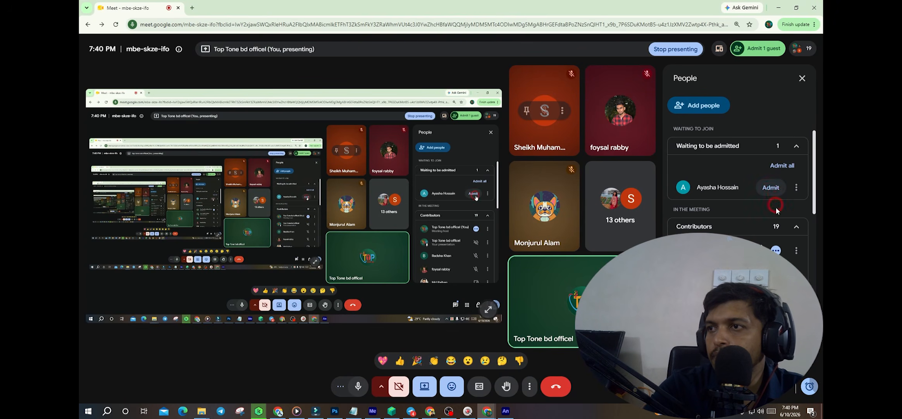
click(768, 190)
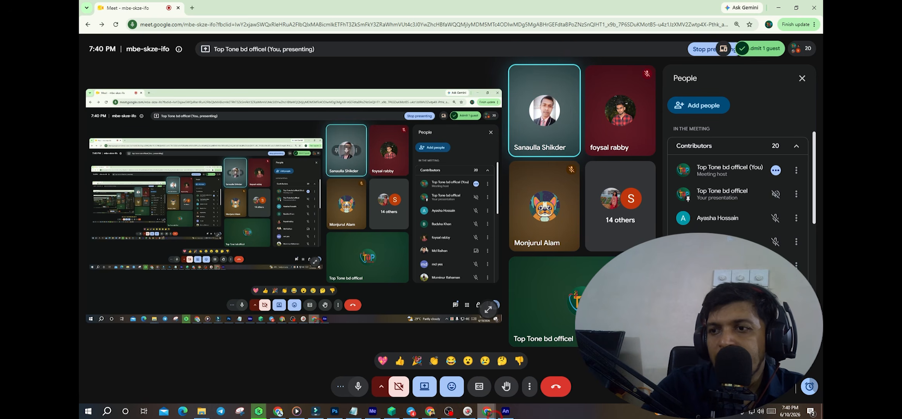
click(505, 414)
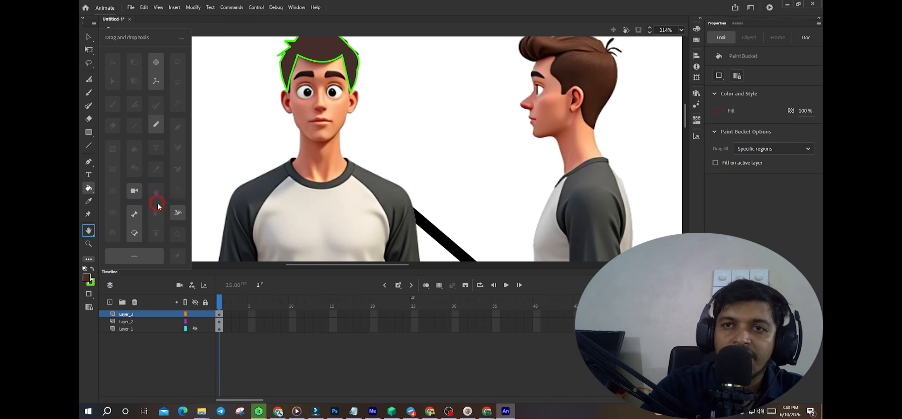
Add the Camera tool to the toolbar and activate it for the scene, with the whole stage in view
drag(141, 204, 105, 235)
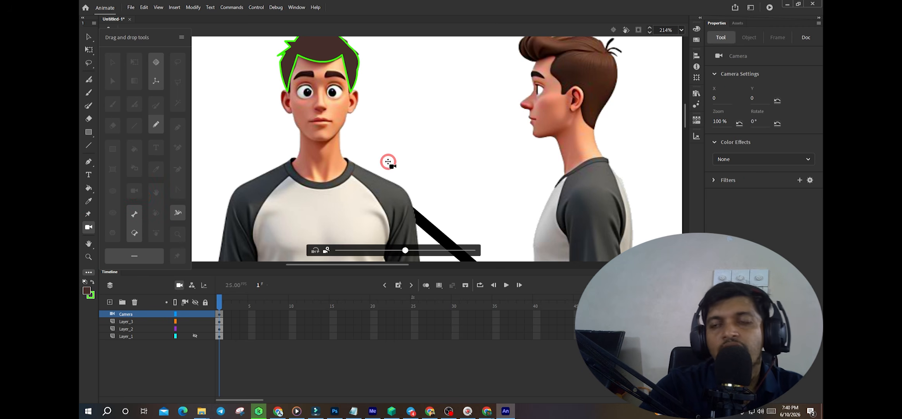
scroll(382, 154, down, 5)
scroll(353, 117, down, 5)
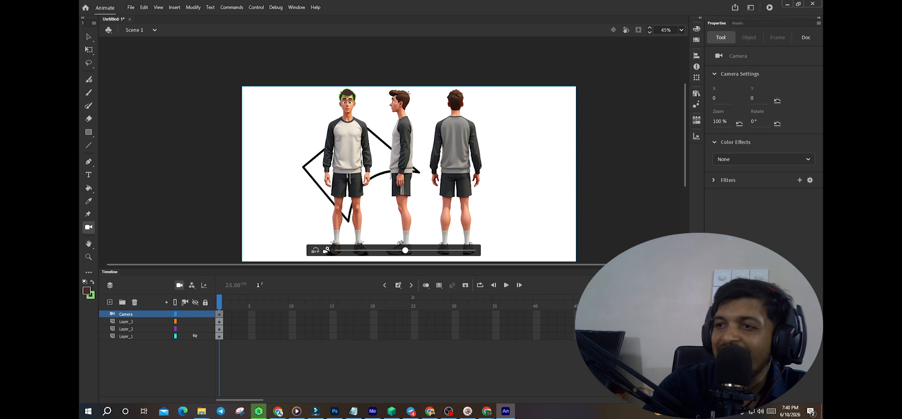
Extend the Camera layer and the three drawing layers with frames up to frame 50
click(601, 336)
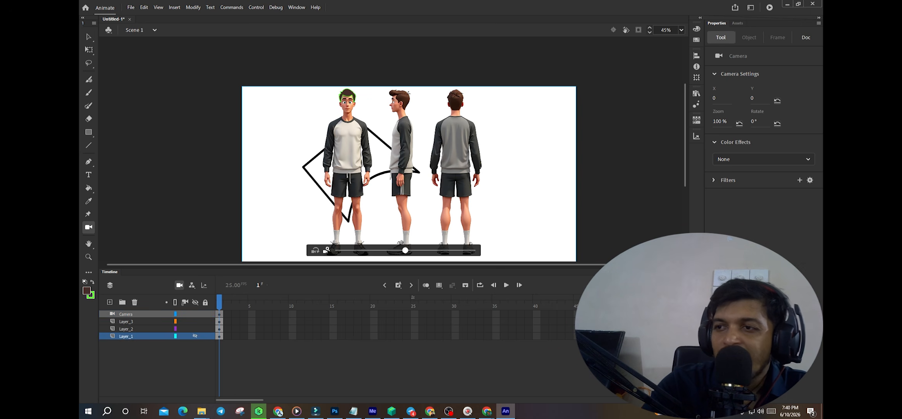
click(578, 321)
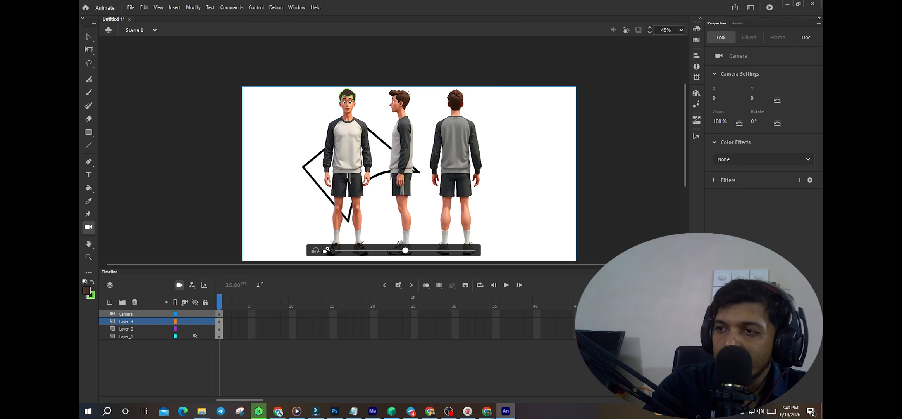
drag(619, 336, 602, 313)
key(F5)
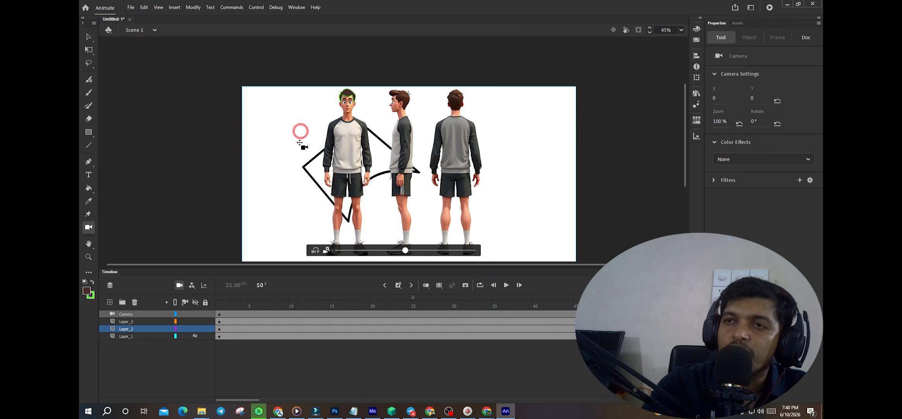
Return to frame 1 and zoom the camera out to 25% so the three character views appear small
drag(618, 306, 132, 364)
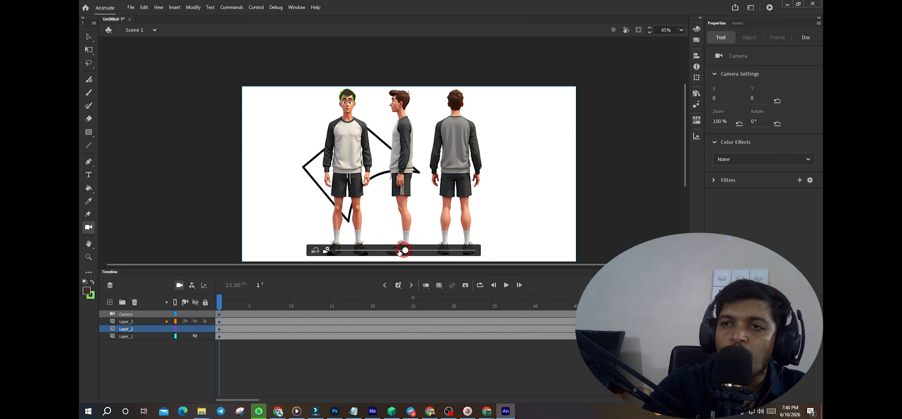
drag(402, 250, 322, 250)
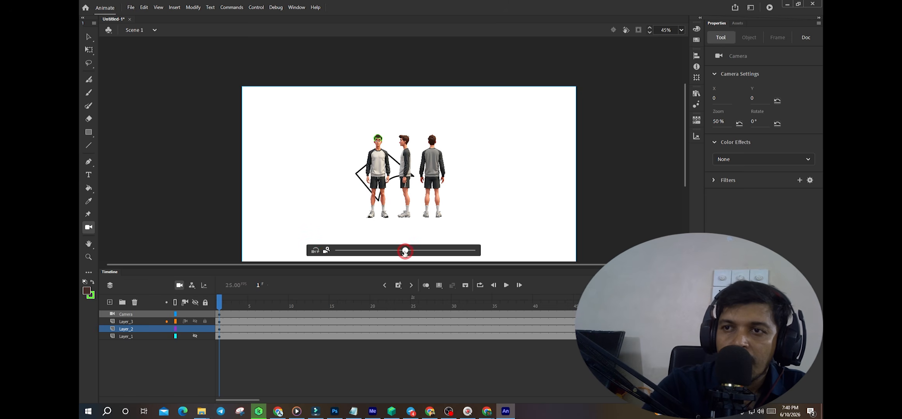
drag(405, 250, 328, 251)
click(343, 174)
click(420, 170)
scroll(421, 170, up, 1)
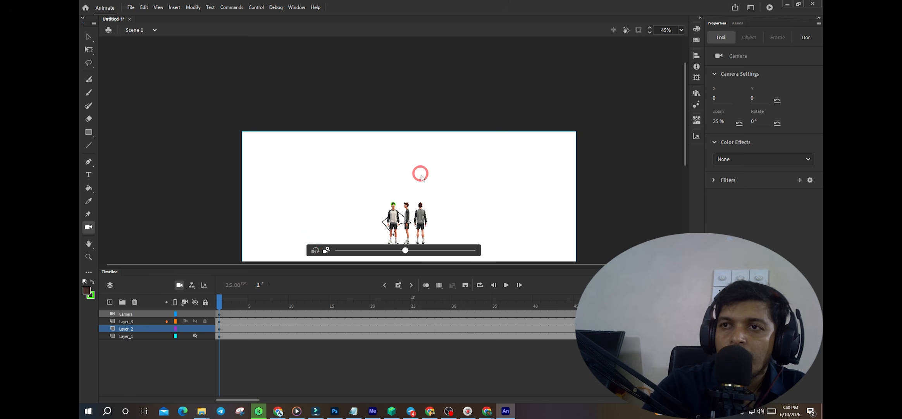
scroll(420, 174, down, 2)
scroll(420, 179, up, 1)
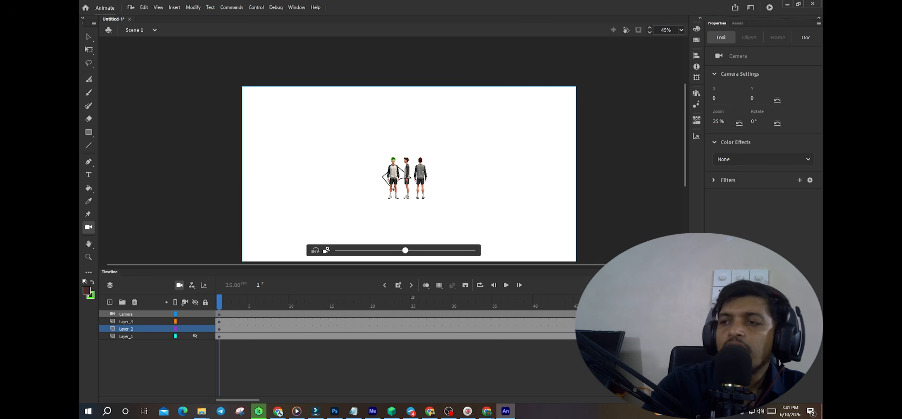
Insert a keyframe at frame 50 on the Camera layer and zoom the camera in to 200% there
click(619, 314)
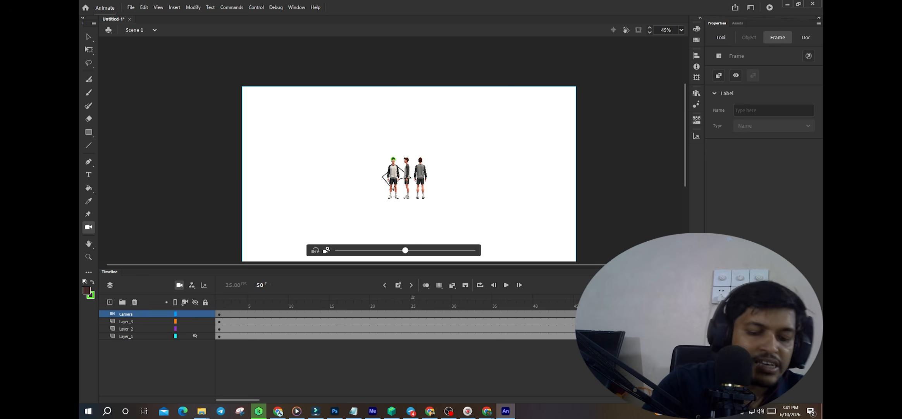
key(F6)
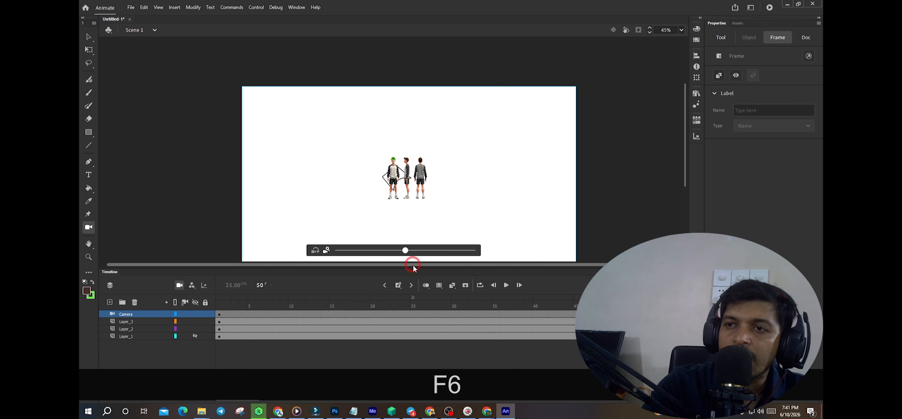
drag(405, 250, 471, 250)
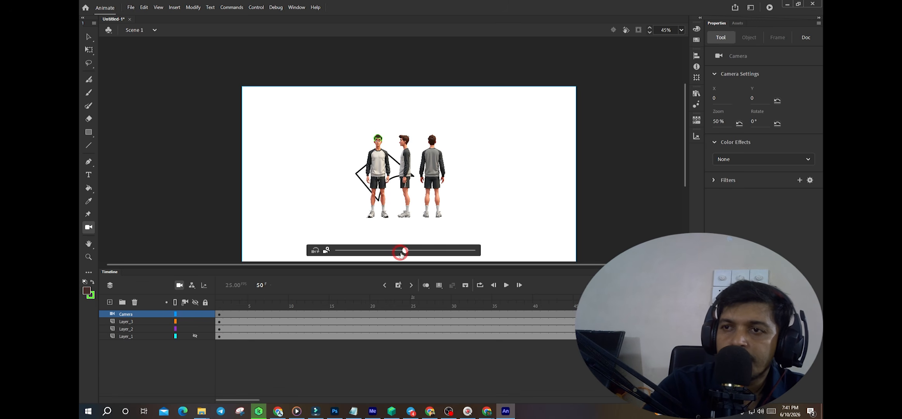
drag(401, 253, 484, 241)
drag(404, 251, 498, 248)
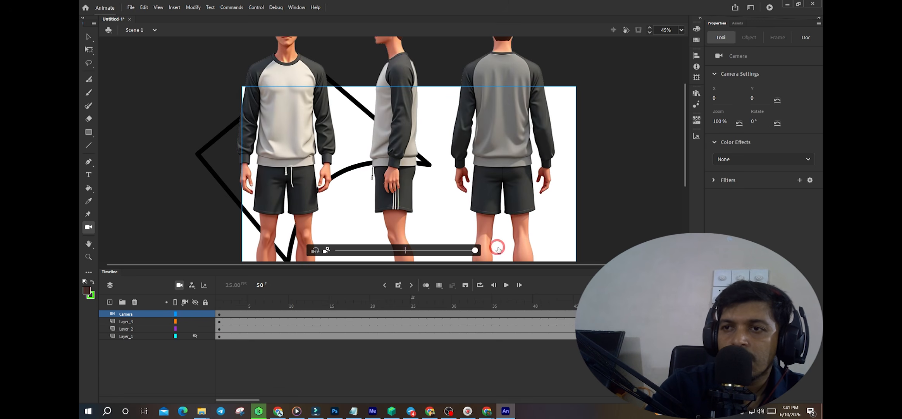
Move the camera up to the characters' heads, zoom it to 400% and centre it on the side-view head
drag(392, 157, 364, 32)
drag(401, 265, 403, 196)
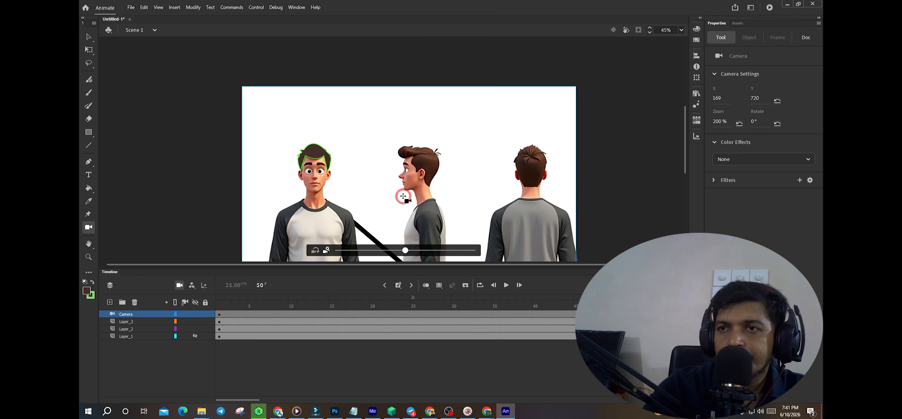
drag(405, 250, 487, 248)
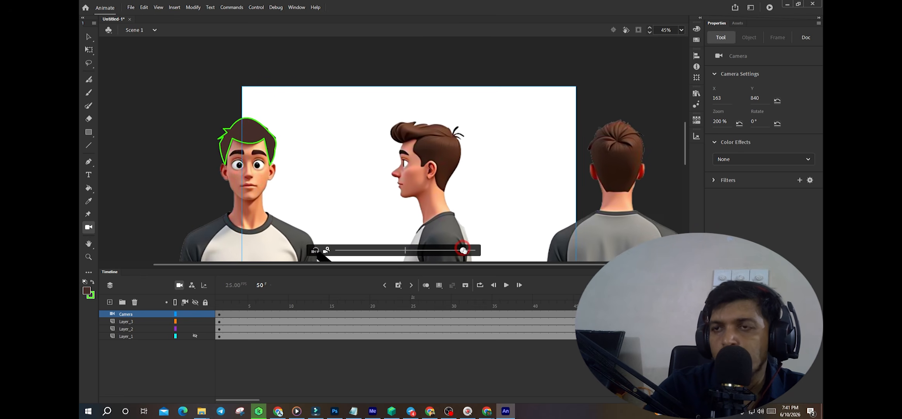
drag(453, 202, 469, 193)
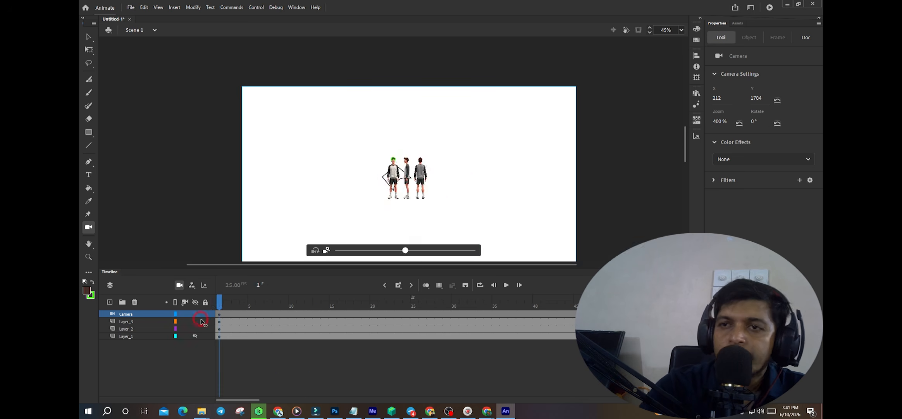
Create a classic tween from the first keyframe of the Camera layer and play the camera zoom animation
click(357, 141)
click(382, 198)
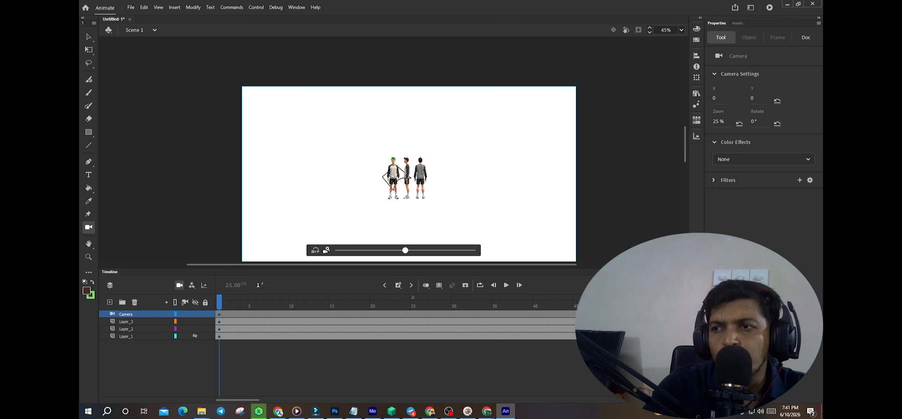
click(221, 315)
right_click(219, 314)
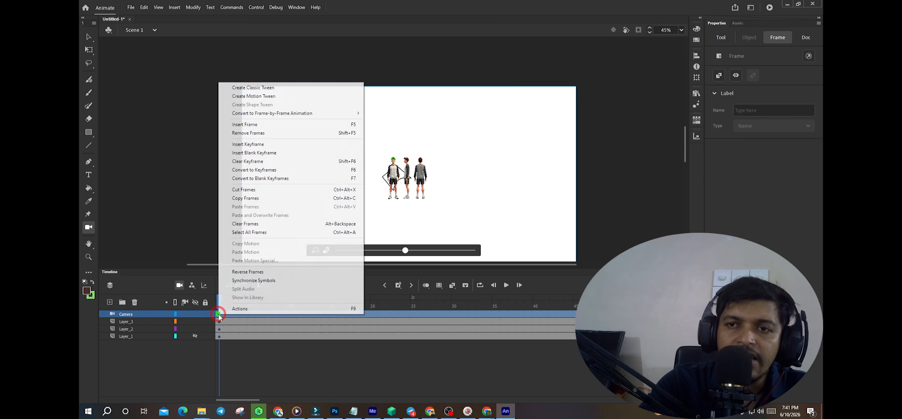
click(288, 89)
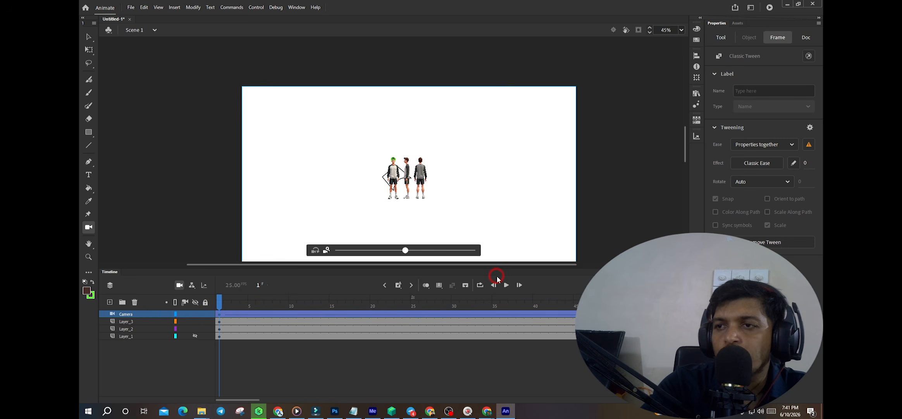
click(507, 285)
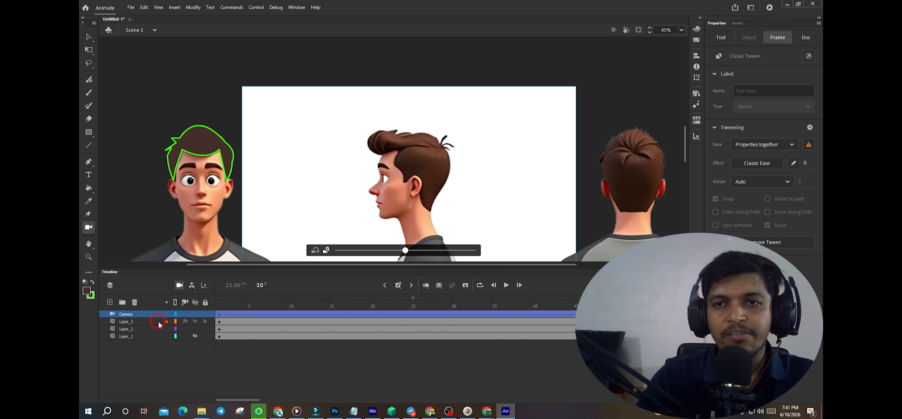
Delete the Camera layer and return the playhead to frame 1
click(135, 302)
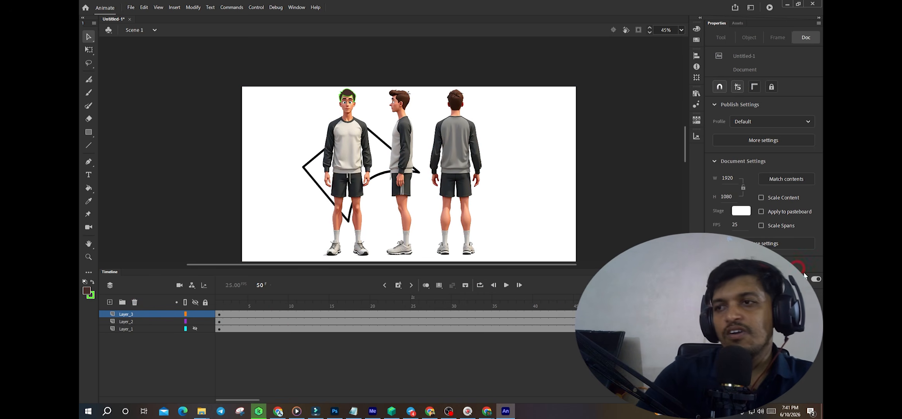
drag(618, 304, 79, 263)
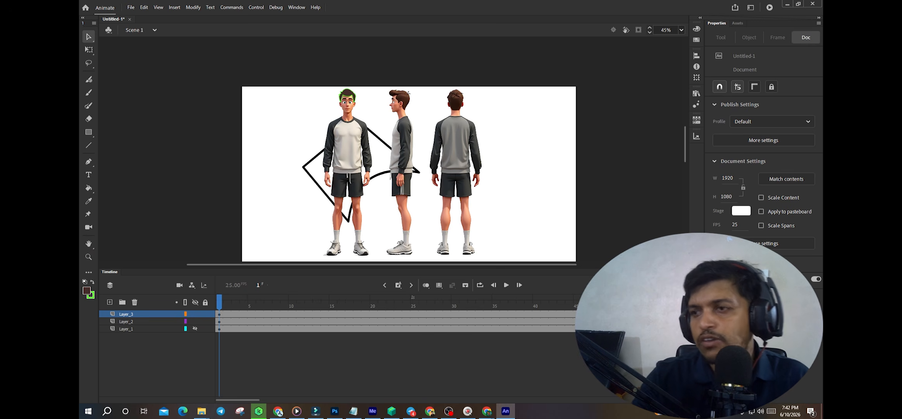
Remove all frames after frame 1 from Layer_1, Layer_2 and Layer_3
drag(586, 335, 226, 341)
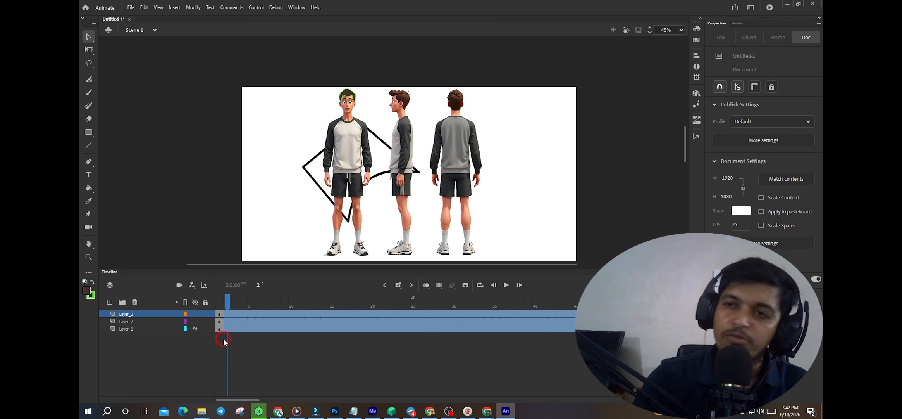
shift+click(228, 338)
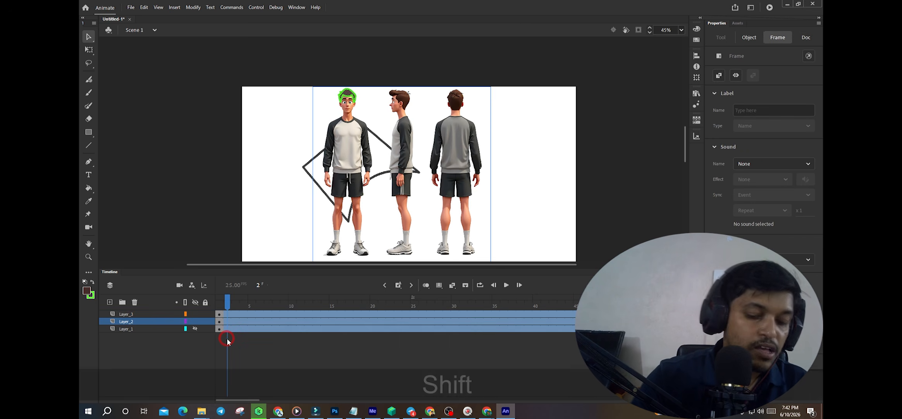
key(shift+F5)
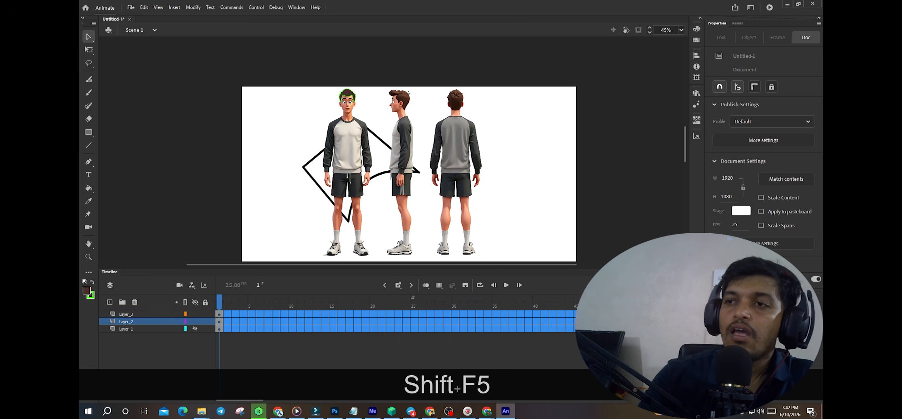
click(606, 248)
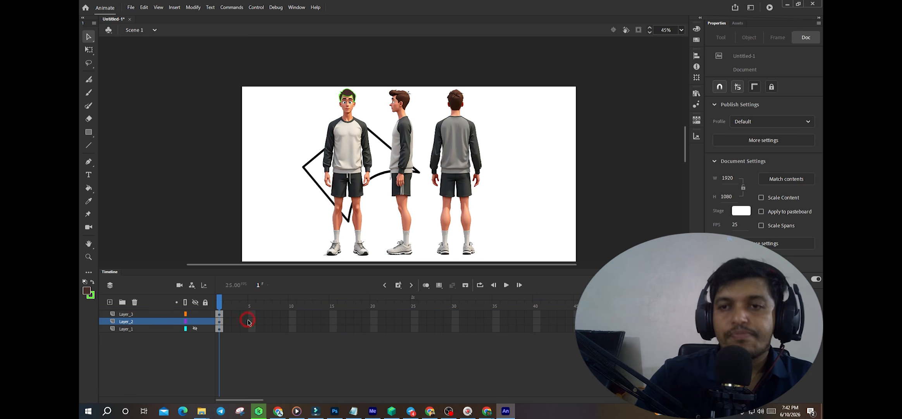
drag(259, 314, 269, 314)
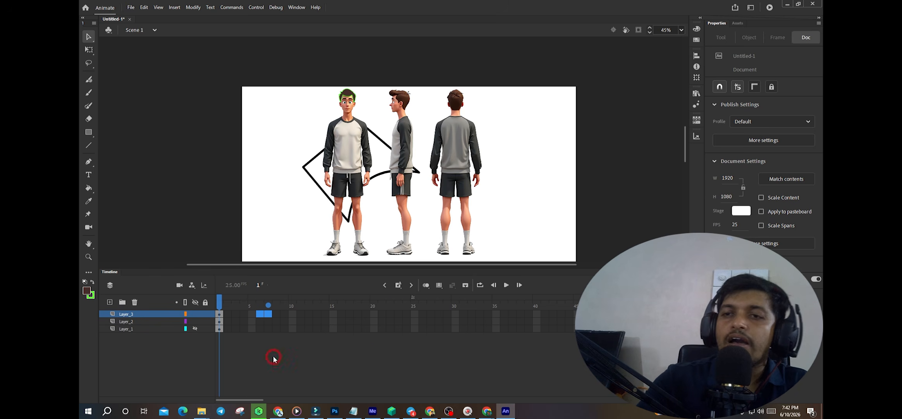
click(130, 8)
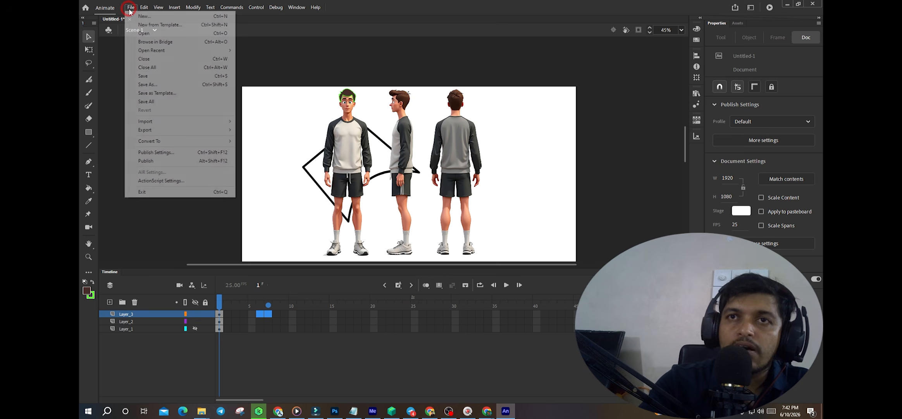
click(289, 118)
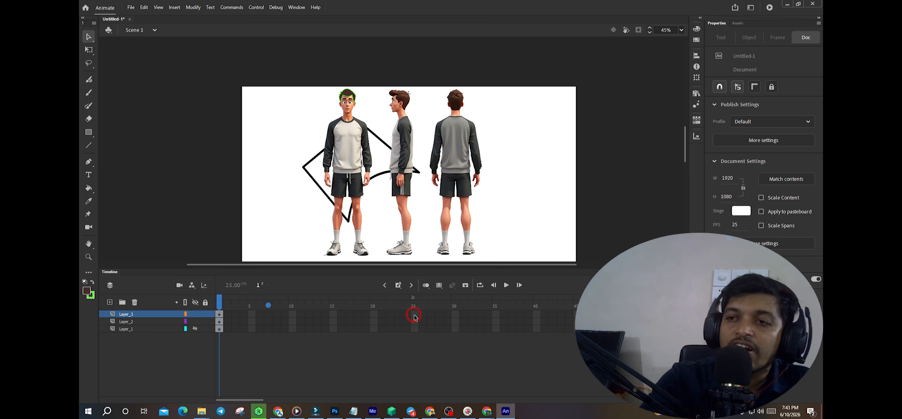
click(415, 328)
click(425, 321)
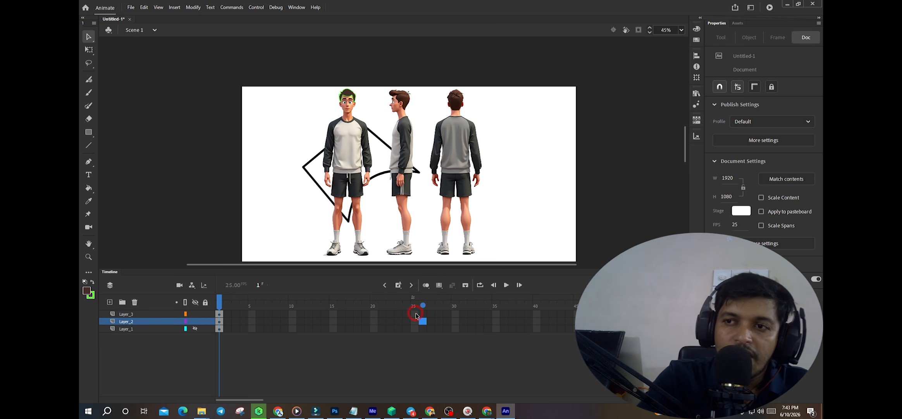
click(439, 315)
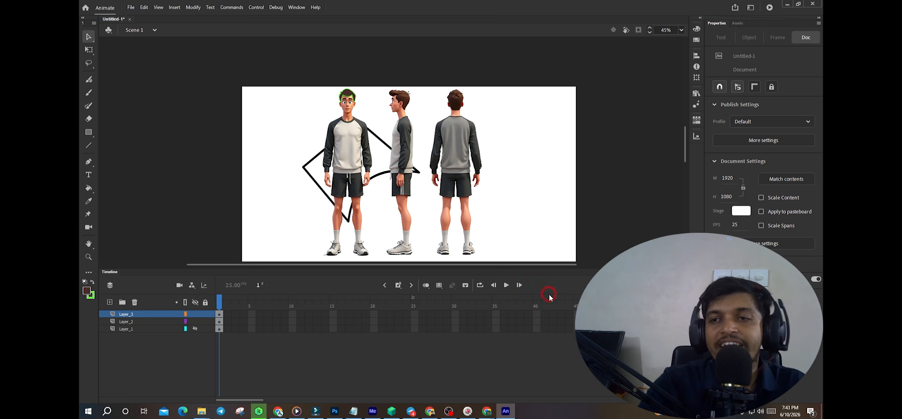
drag(229, 315, 132, 345)
click(260, 321)
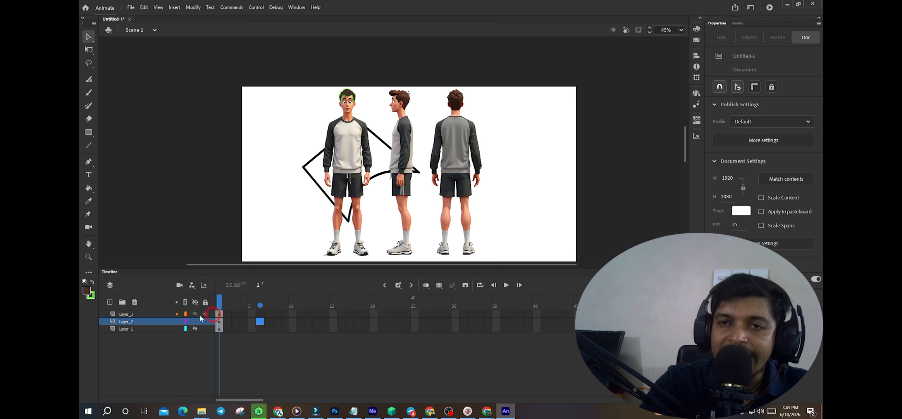
Add a new layer and place it above Layer_3 in the layer stack
click(110, 301)
click(137, 323)
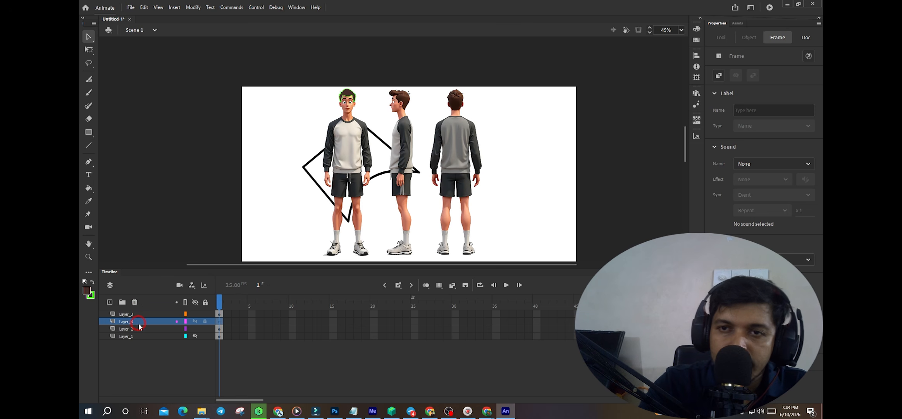
drag(140, 325, 138, 312)
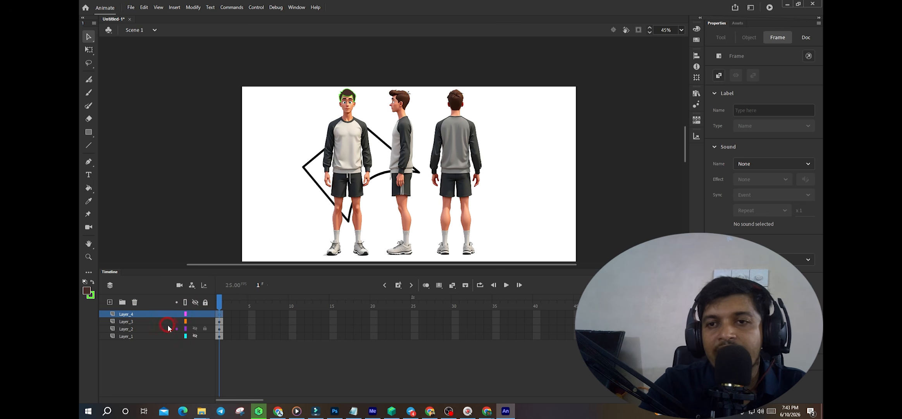
Hide Layer_3 and Layer_2 so the stage is clear for the new layer
click(195, 321)
click(194, 329)
click(288, 237)
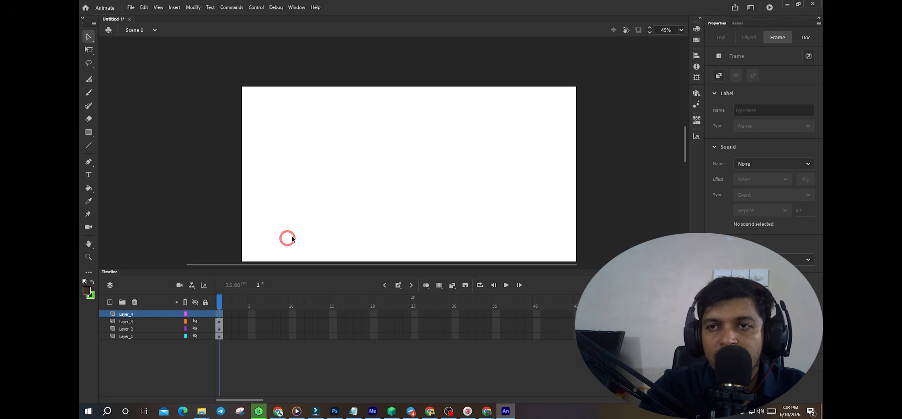
Extend all four layers to frame 25 and return the playhead to frame 1
click(221, 314)
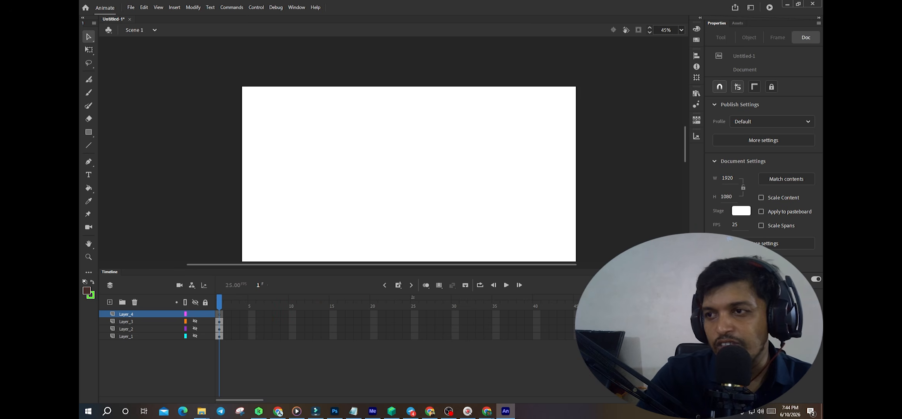
click(455, 314)
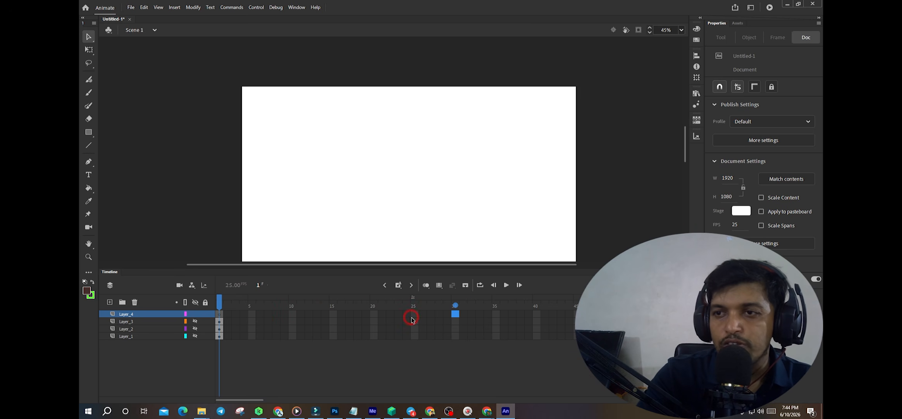
drag(413, 315, 416, 350)
click(463, 321)
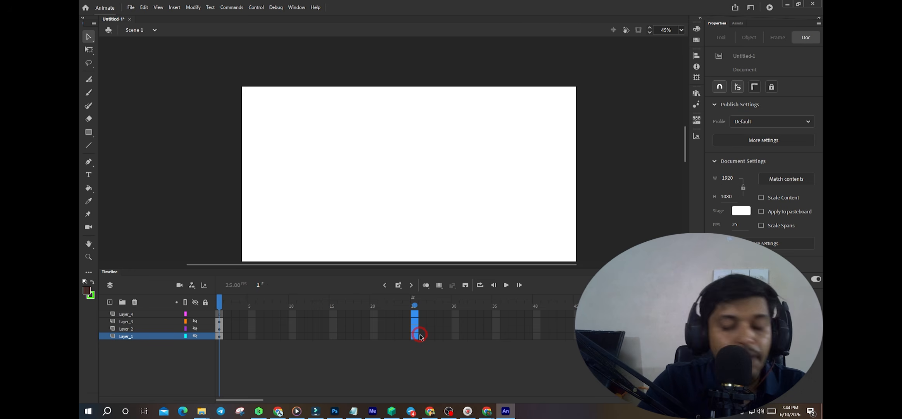
key(F5)
click(415, 307)
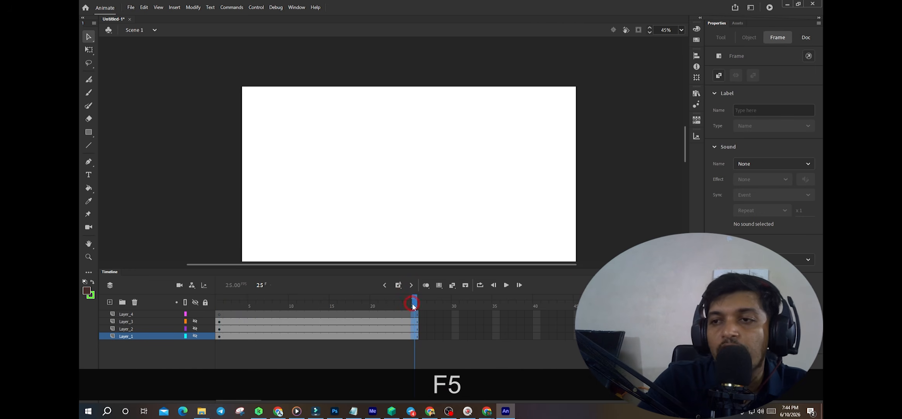
drag(413, 306, 219, 311)
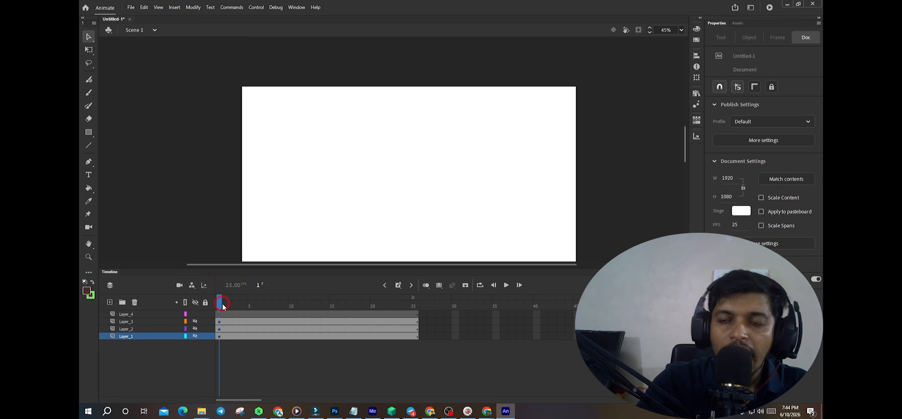
Make Layer_2 with the three-view character artwork visible and keep Layer_3 hidden
click(220, 321)
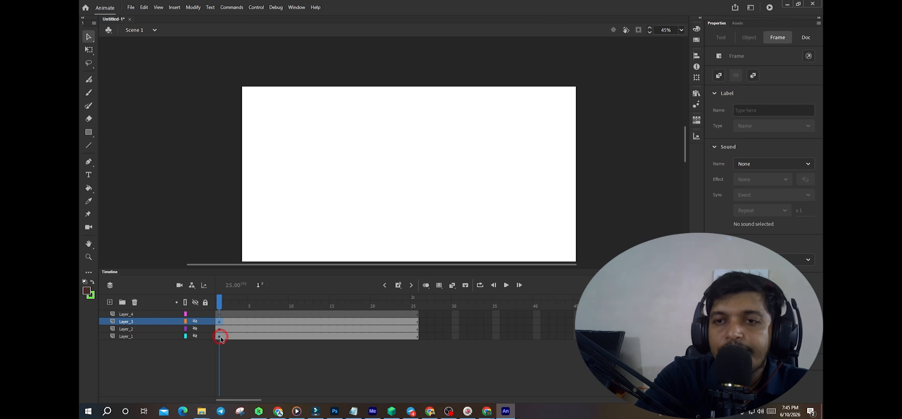
click(194, 321)
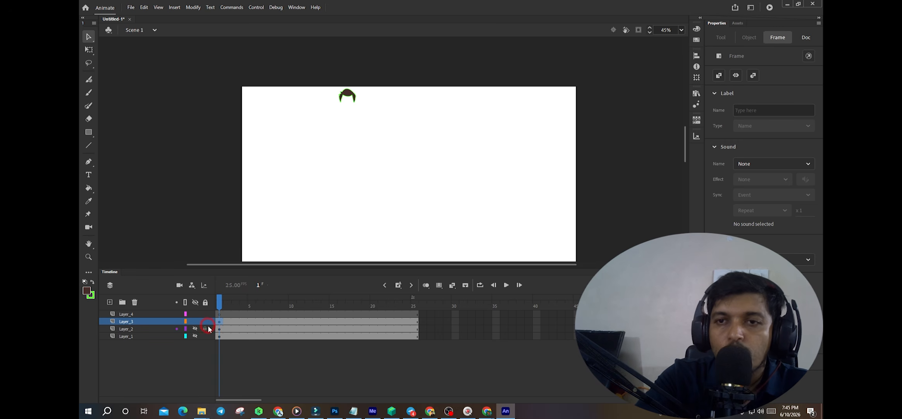
click(195, 329)
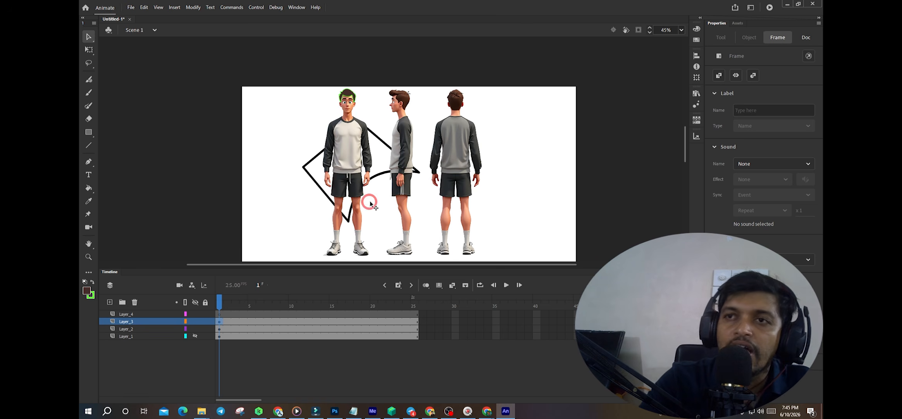
click(195, 321)
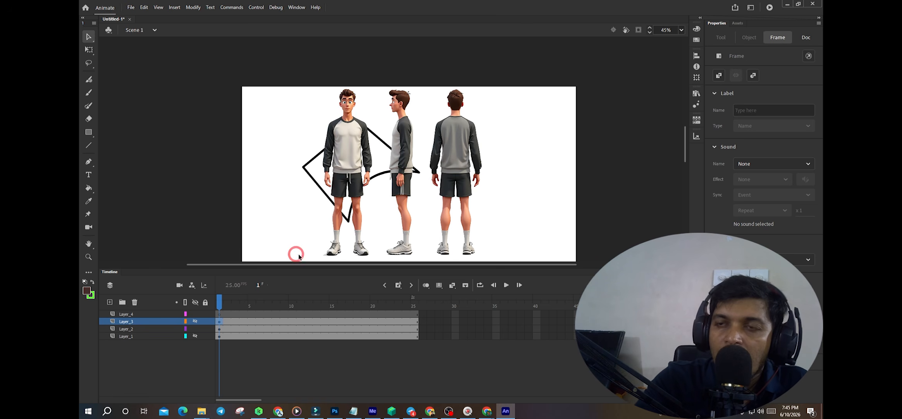
click(195, 329)
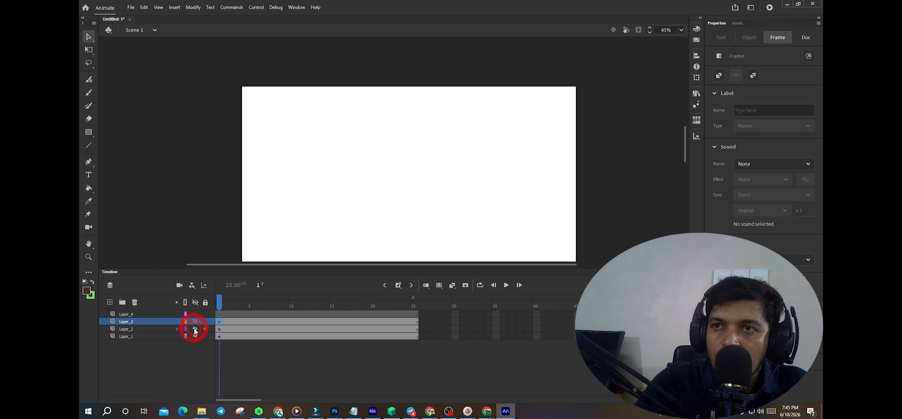
click(195, 328)
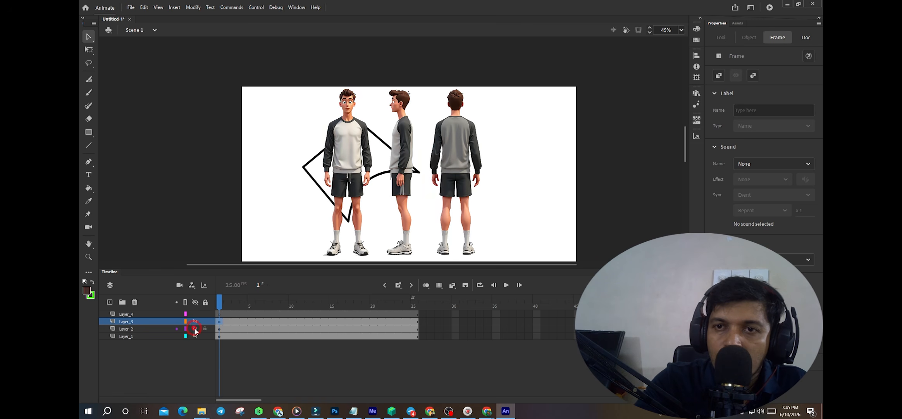
Delete the black outline shape behind the characters on Layer_2
key(v)
click(323, 193)
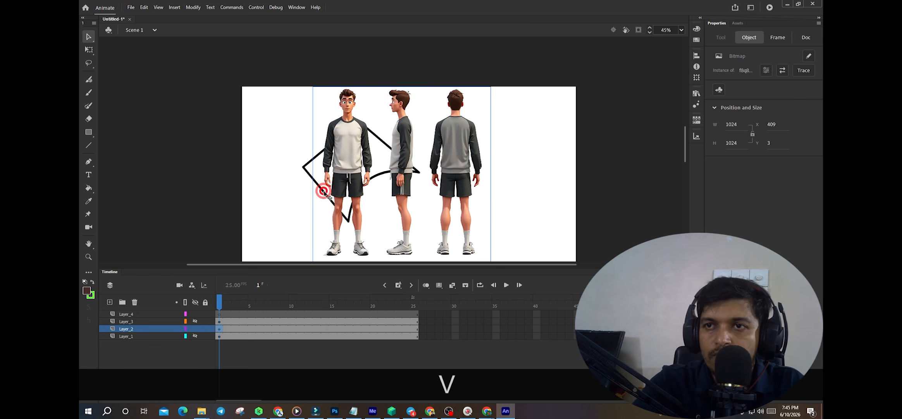
click(309, 176)
click(308, 176)
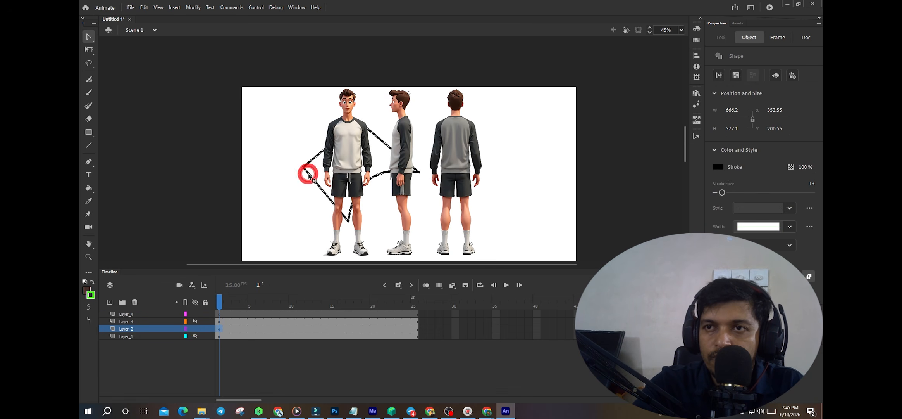
key(Delete)
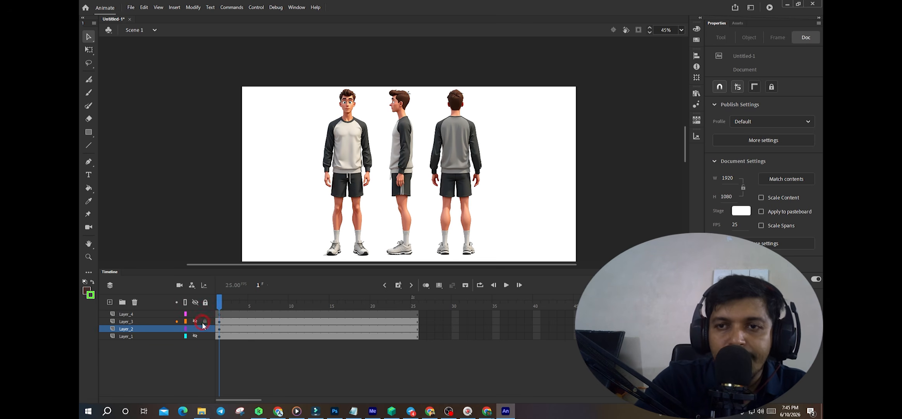
Delete Layer_3, Layer_1 and Layer_4, keeping only the character artwork layer
click(150, 321)
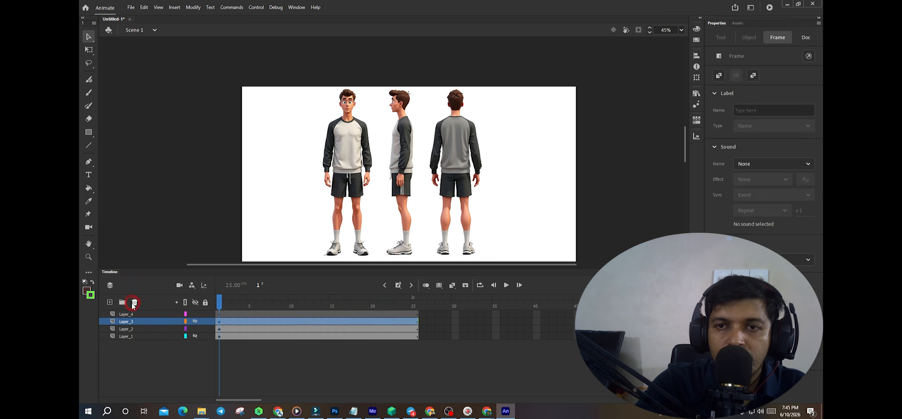
click(135, 302)
click(141, 329)
click(135, 302)
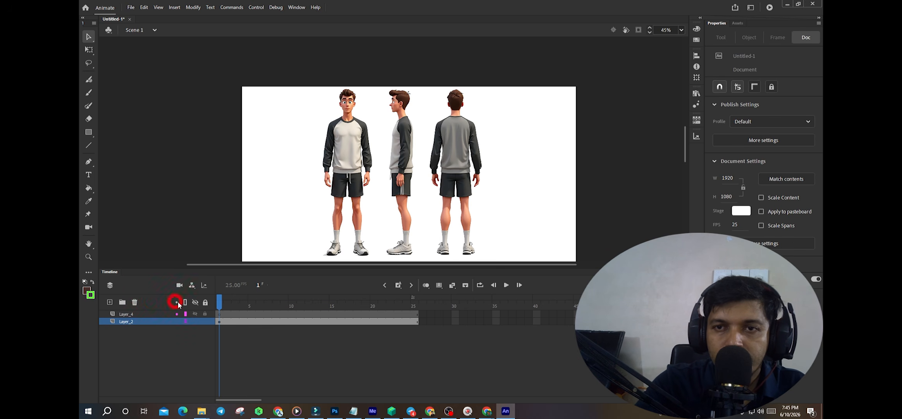
click(147, 313)
click(134, 302)
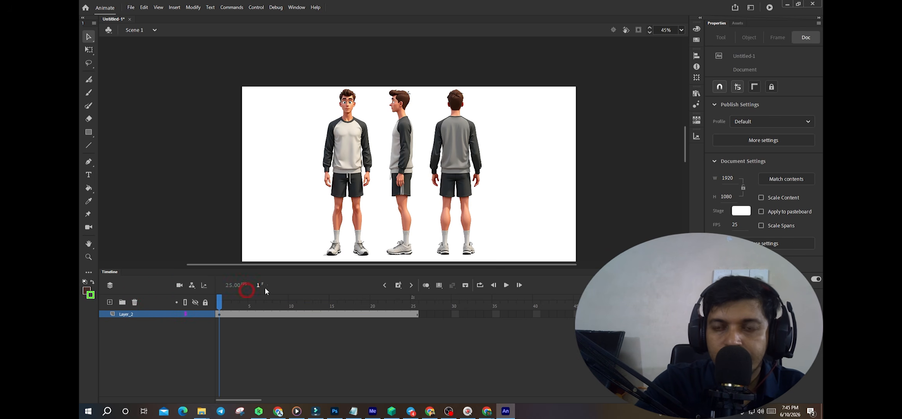
Move the character bitmap at frame 1 slightly down the stage to about Y 25
click(221, 316)
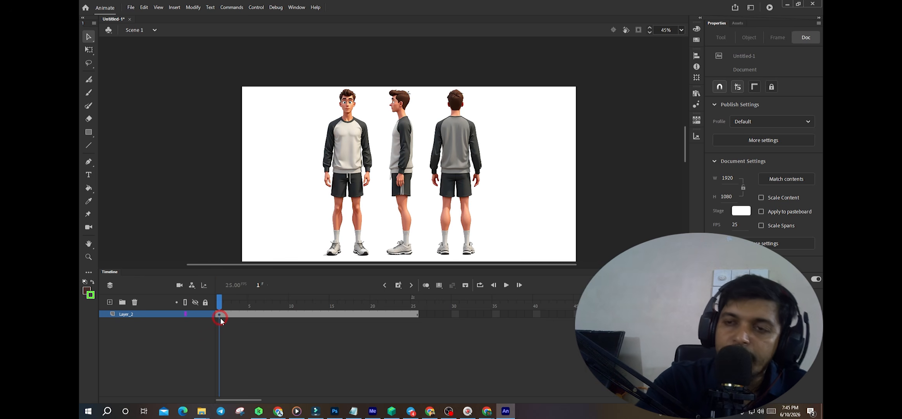
mouse_move(347, 158)
mouse_down()
mouse_move(302, 201)
mouse_move(347, 194)
mouse_move(346, 158)
mouse_up()
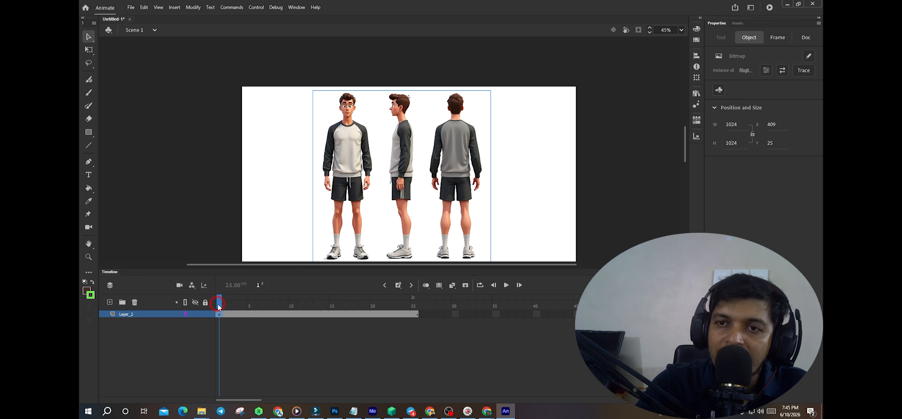
drag(219, 299, 192, 314)
click(277, 321)
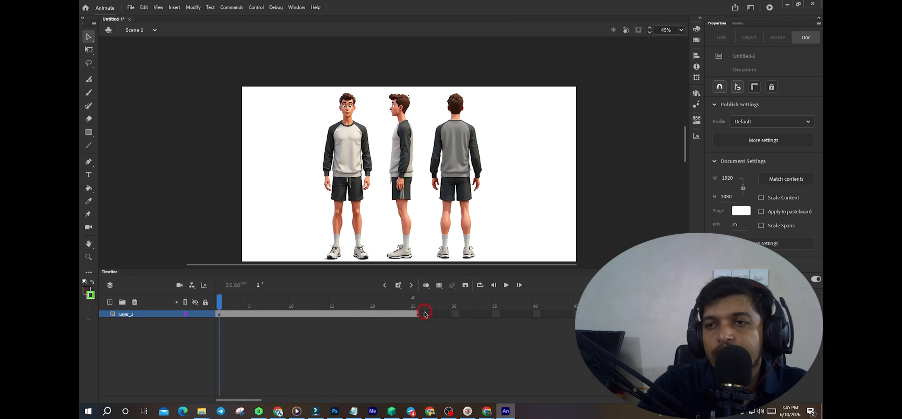
mouse_move(219, 303)
mouse_down()
mouse_move(416, 298)
mouse_move(191, 316)
mouse_move(487, 306)
mouse_move(221, 305)
mouse_move(383, 302)
mouse_move(288, 322)
mouse_move(220, 315)
mouse_up()
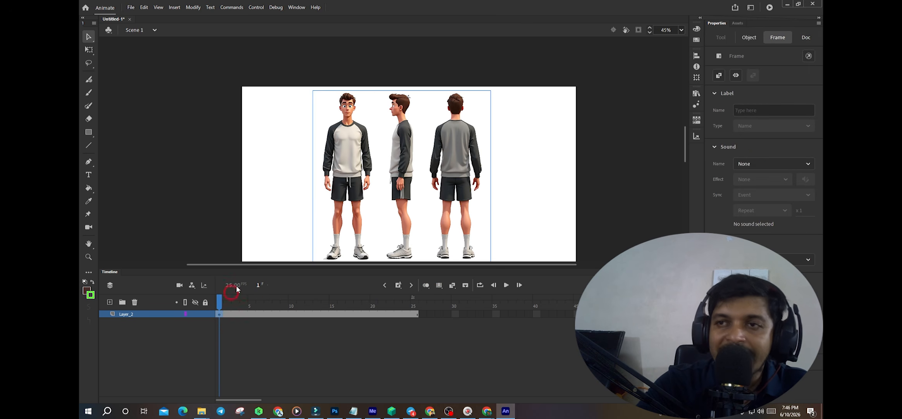
Hide Layer_2 and draw a dark brown oval about 377 by 548 px with a green stroke on a new layer
click(195, 313)
click(110, 302)
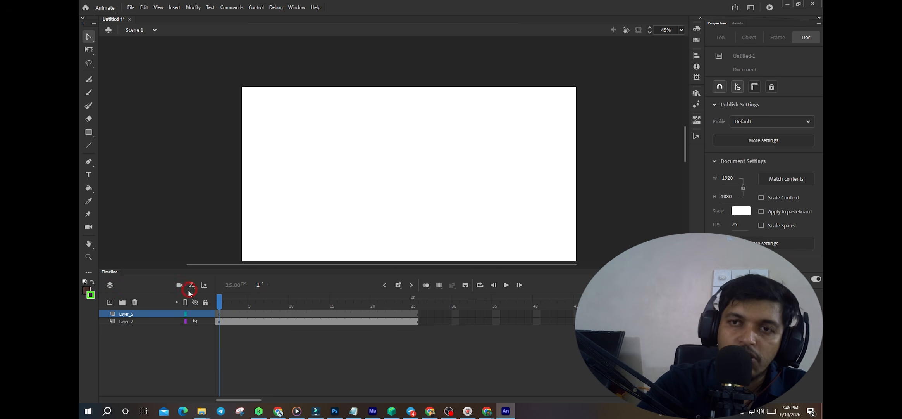
click(88, 132)
drag(90, 135, 144, 158)
drag(272, 129, 338, 224)
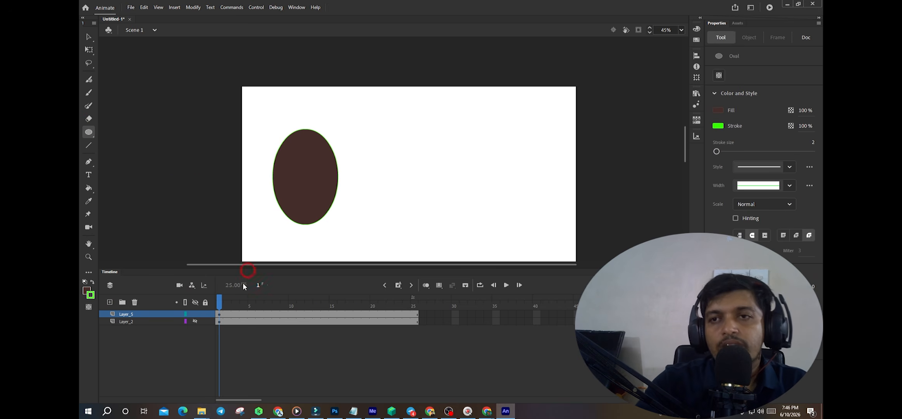
Insert a keyframe at frame 10 on the oval's layer
click(251, 309)
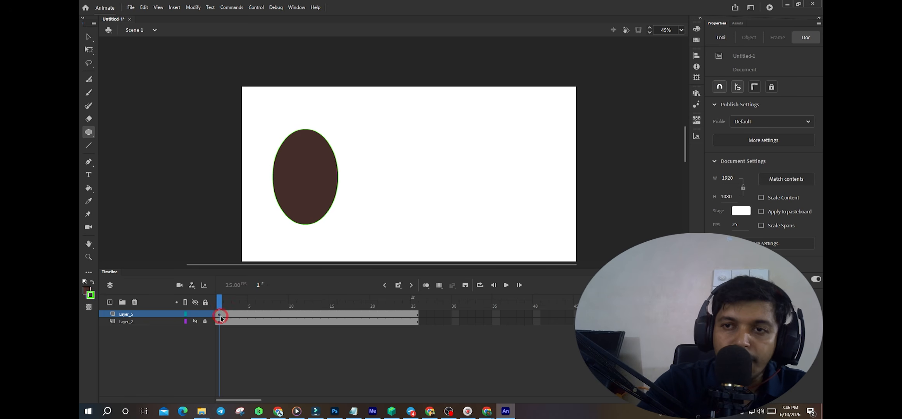
drag(221, 303, 292, 308)
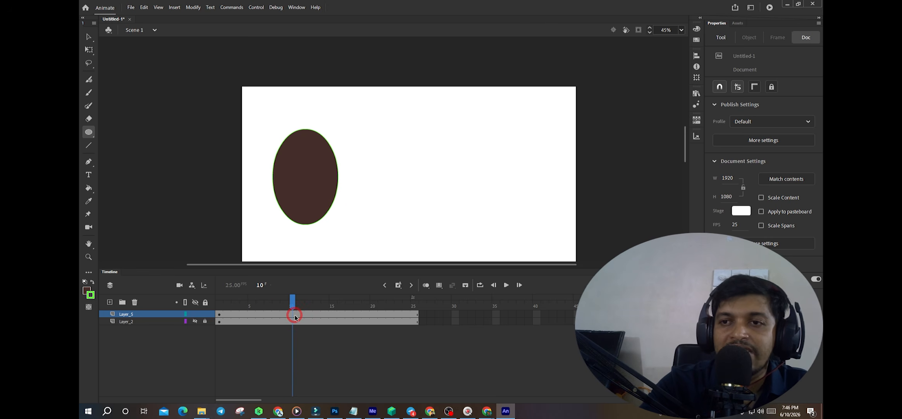
click(293, 313)
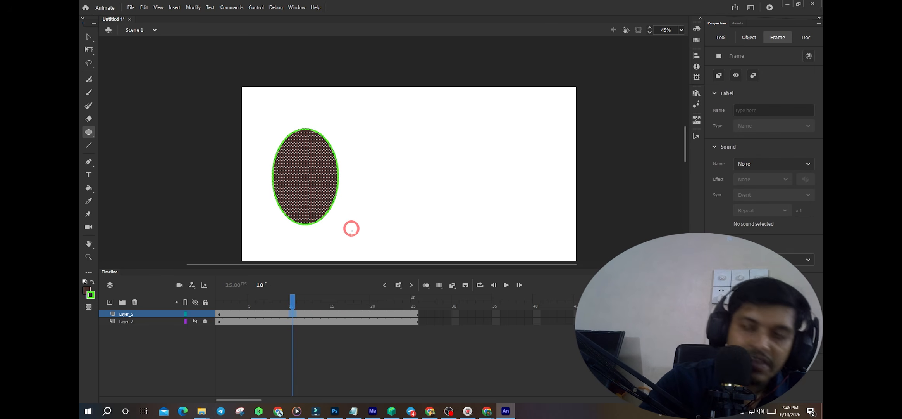
key(F6)
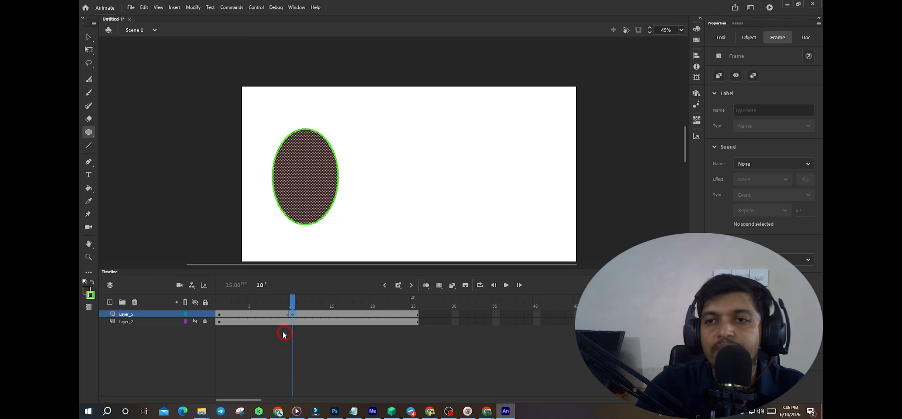
Bend the oval's lower edge far up into the shape at frame 10 to form a curved arch
key(v)
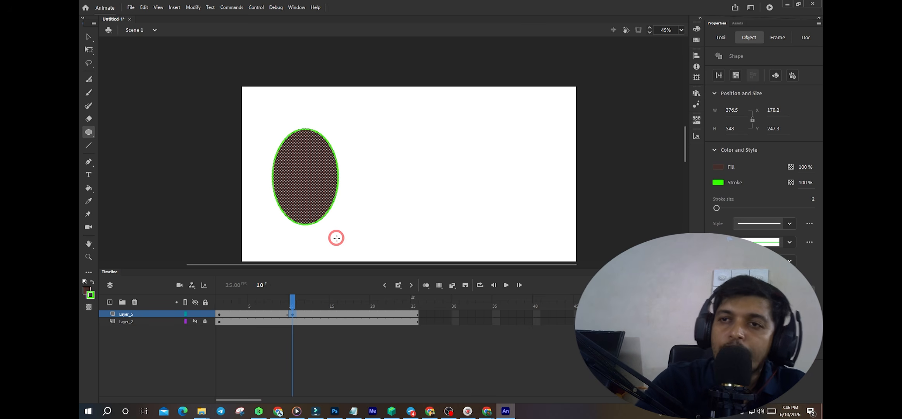
click(390, 197)
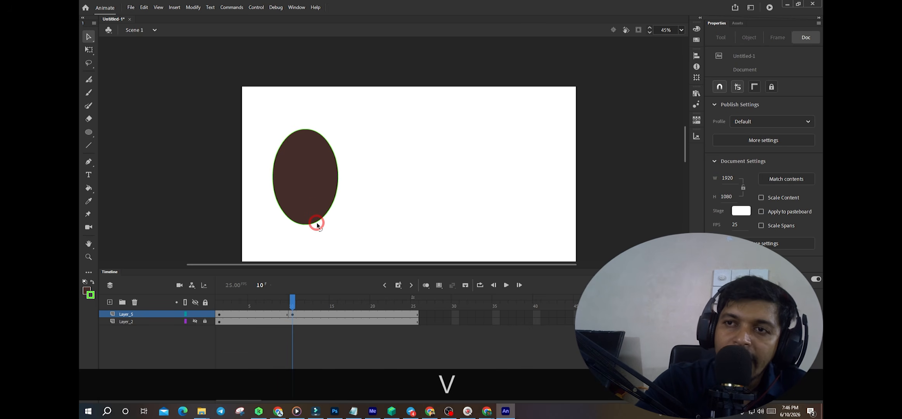
drag(317, 224, 303, 180)
click(315, 301)
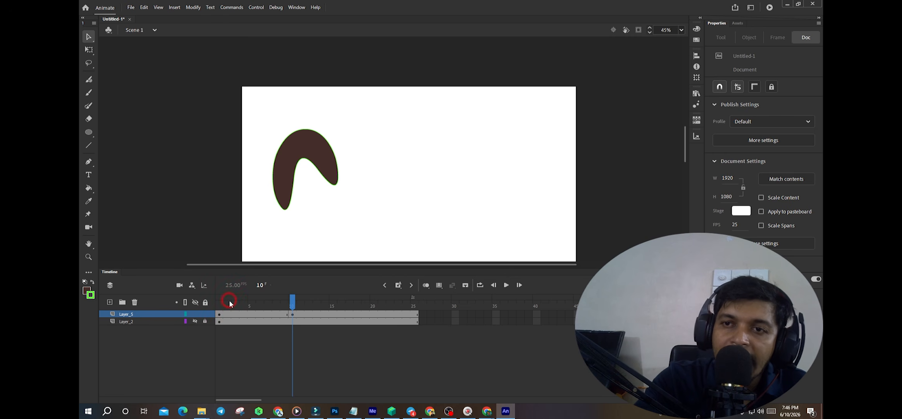
Examine the oval at frames 1 and 9 on Layer_5, before the reshaped keyframe
click(219, 314)
click(306, 201)
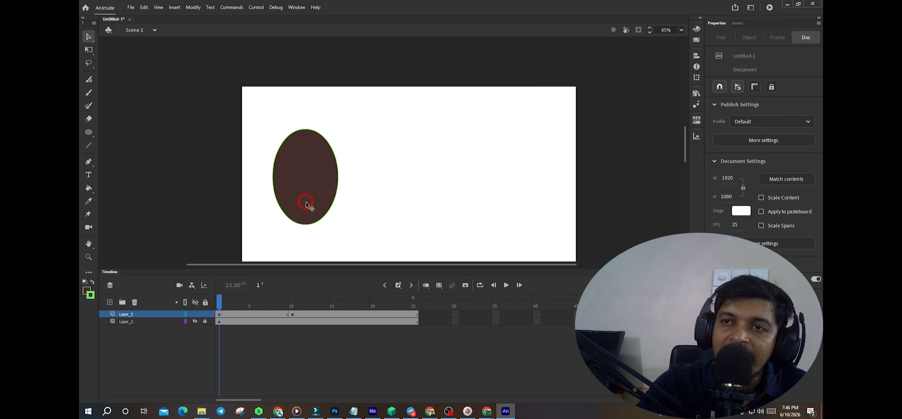
click(267, 259)
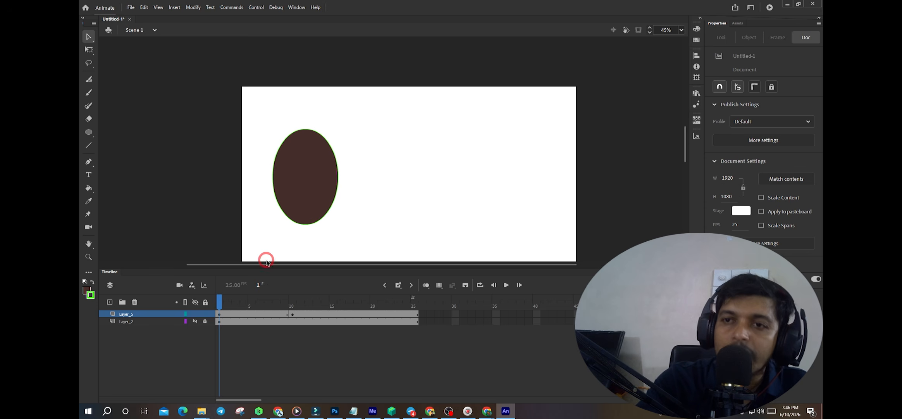
click(220, 314)
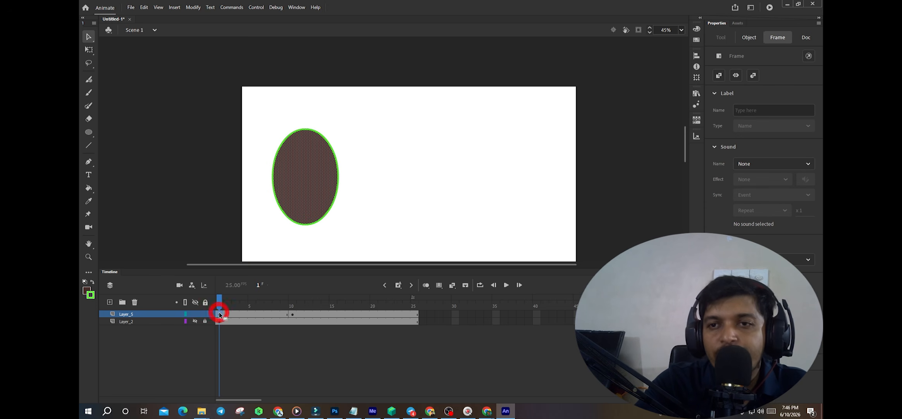
click(283, 315)
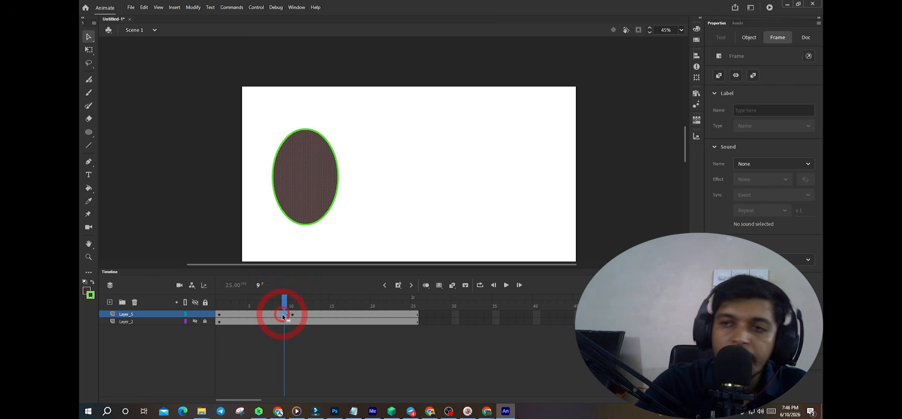
click(283, 305)
click(220, 314)
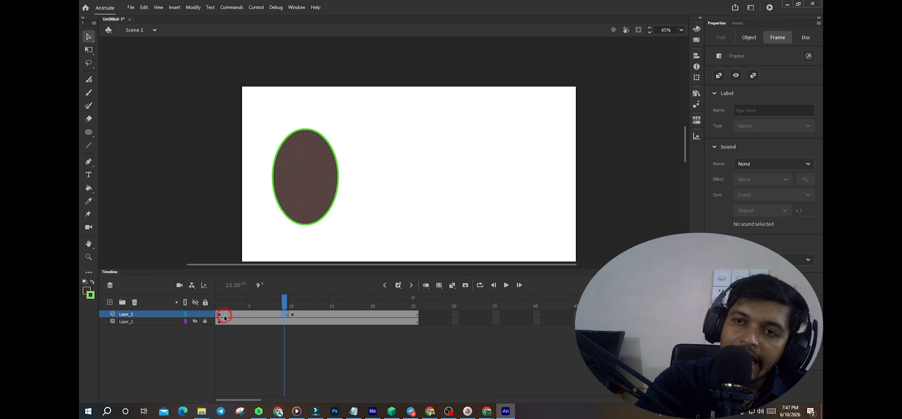
Compare the shape on Layer_5 at frames 1, 9 and 10
click(284, 314)
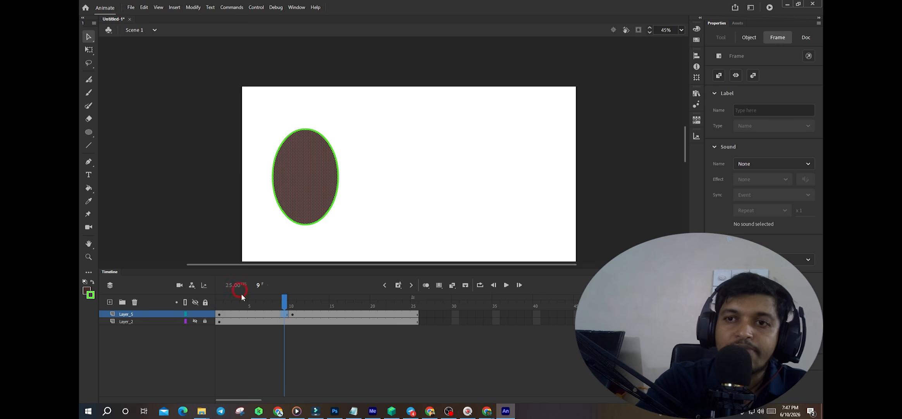
click(220, 313)
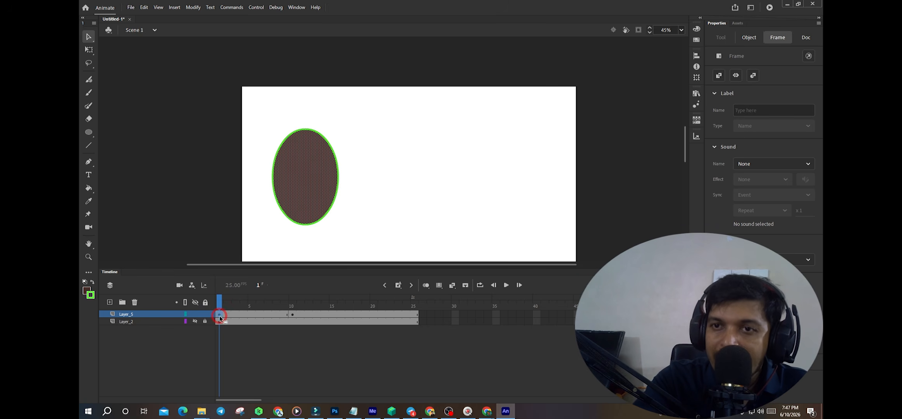
click(285, 314)
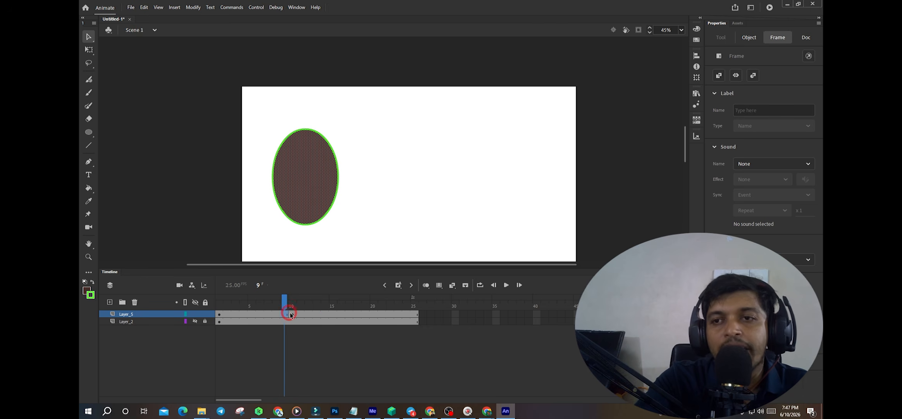
click(292, 314)
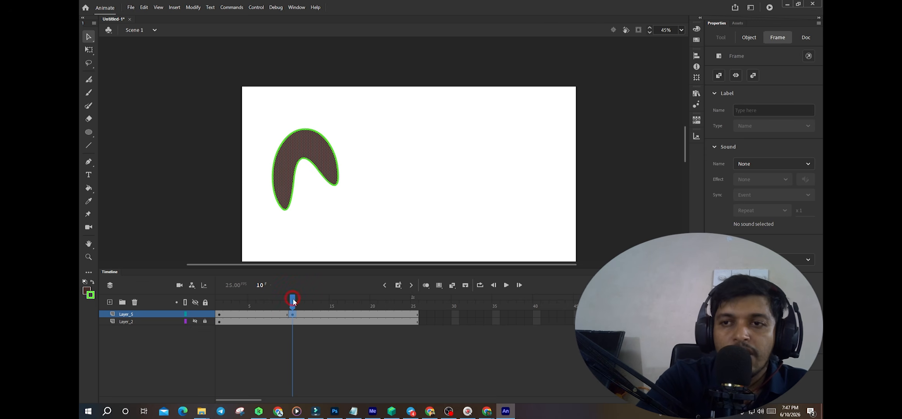
drag(293, 297, 292, 317)
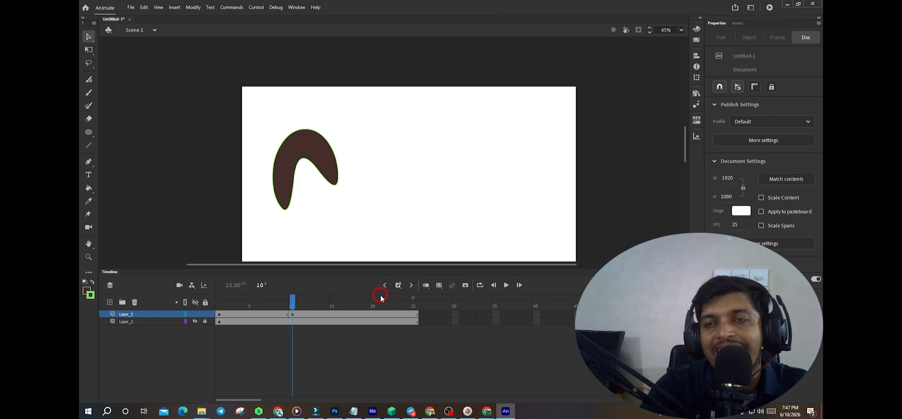
Insert a keyframe at frame 20 on Layer_5
click(358, 314)
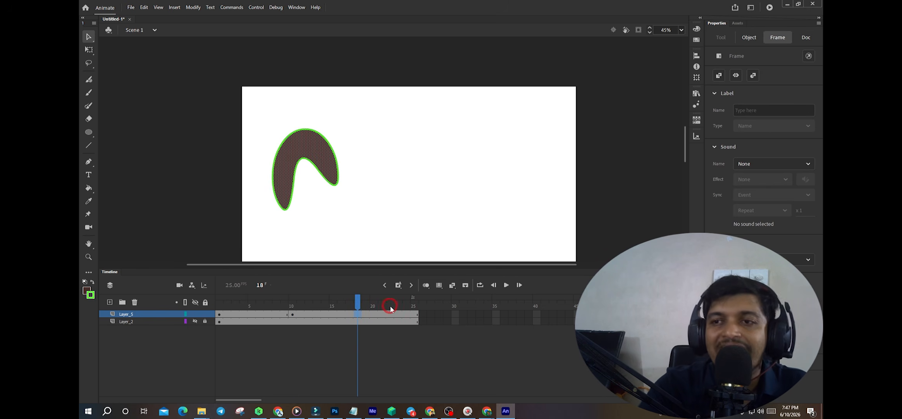
click(372, 314)
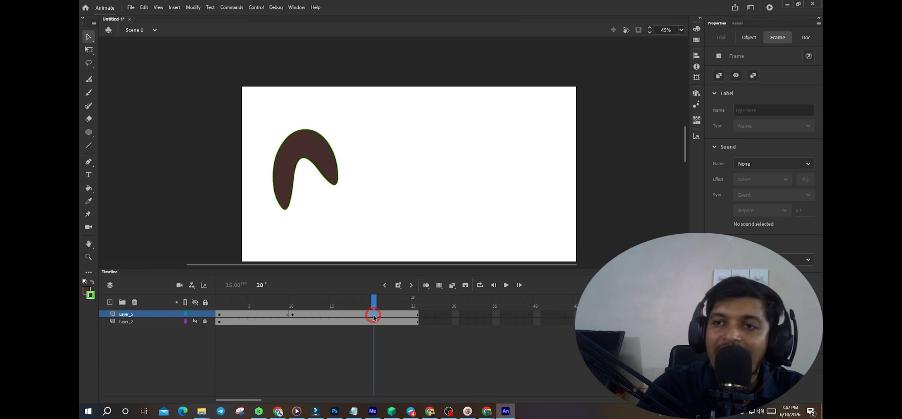
key(F6)
click(369, 193)
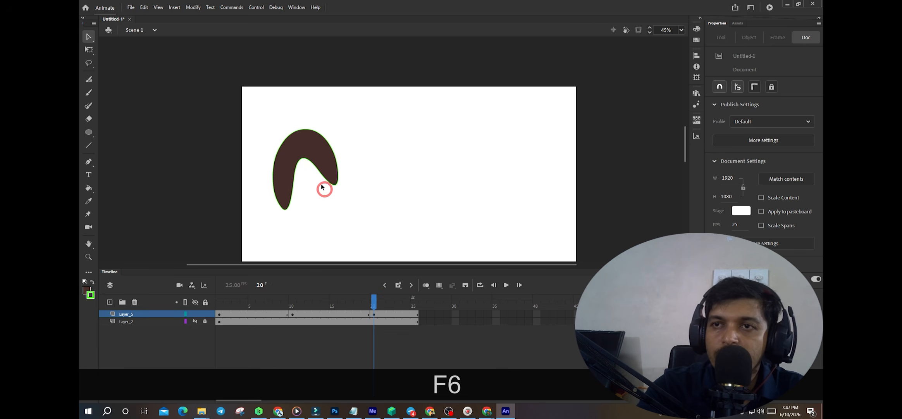
Pull the arch's inner edge down and outward into a tapered tail at frame 20, and compare it with frame 10
drag(300, 161, 375, 222)
click(378, 301)
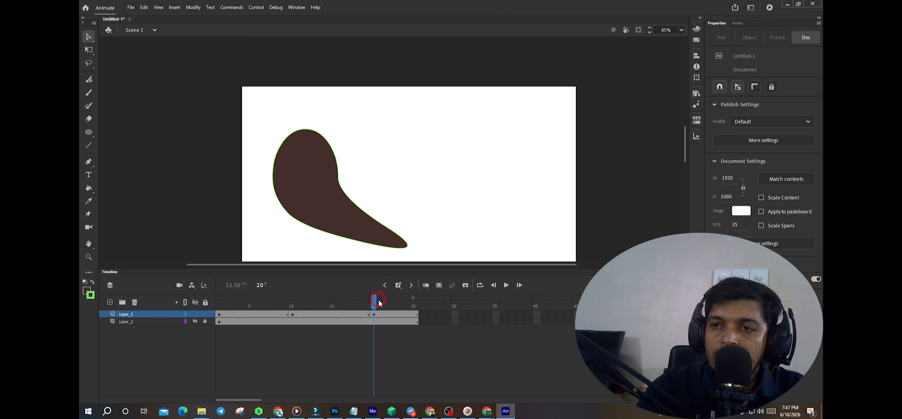
click(293, 312)
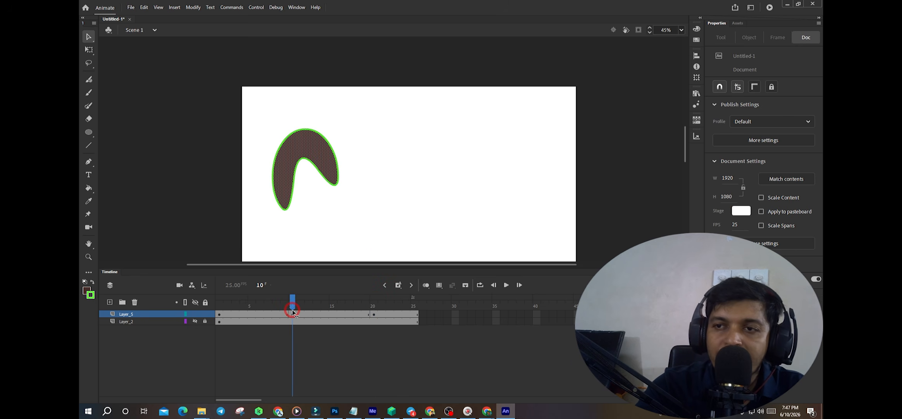
drag(293, 312, 374, 315)
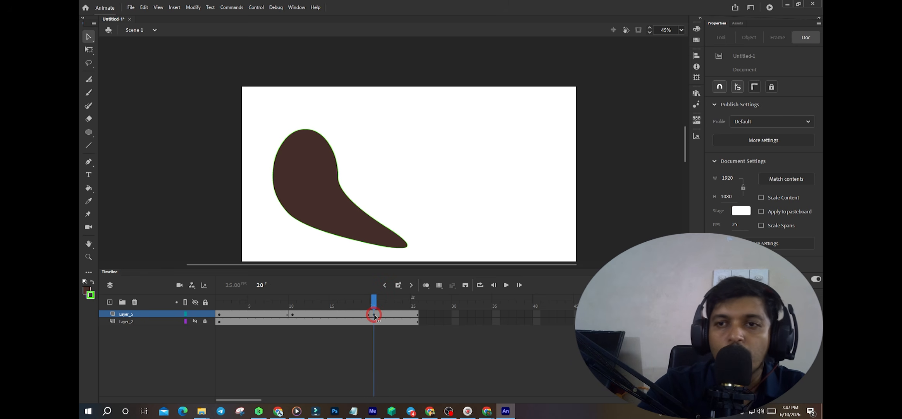
Try a classic tween across all frames of Layer_5 and scrub back through the animation
click(164, 314)
right_click(217, 313)
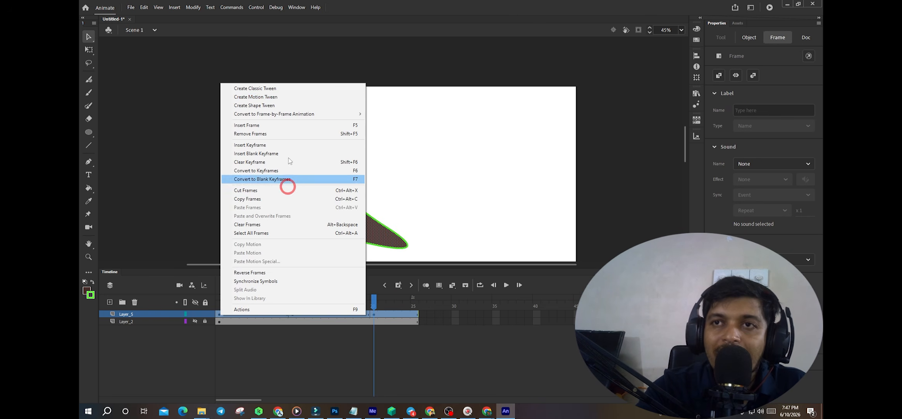
click(277, 89)
click(288, 195)
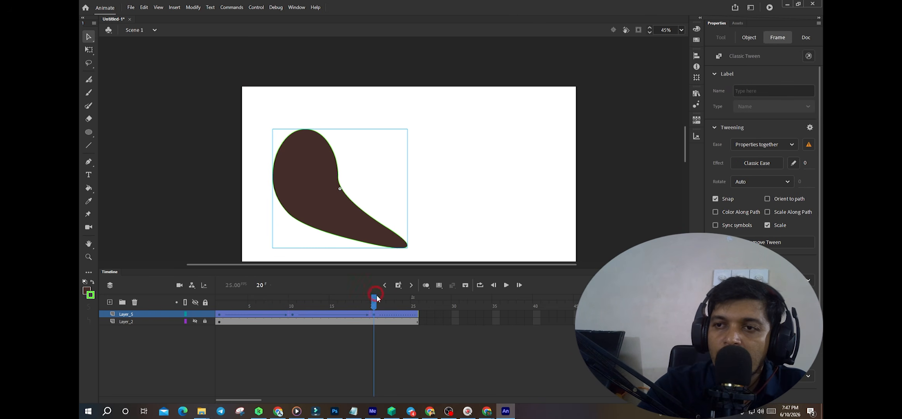
drag(377, 297, 292, 337)
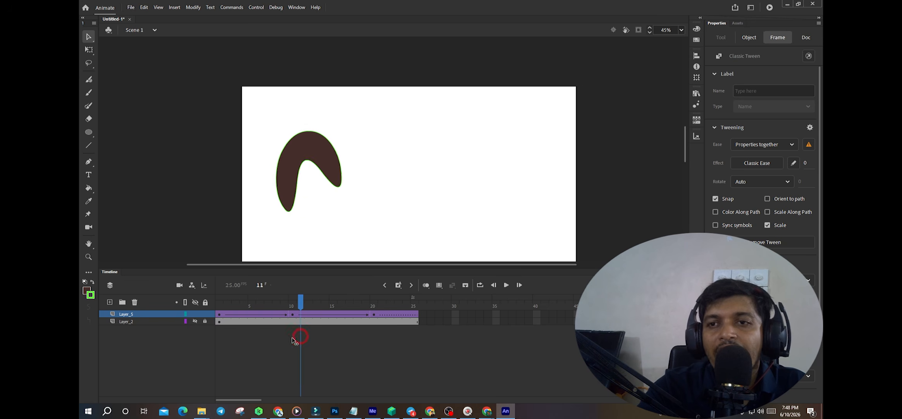
Undo the classic tween on Layer_5
click(139, 315)
key(ctrl+z)
key(ctrl+z)
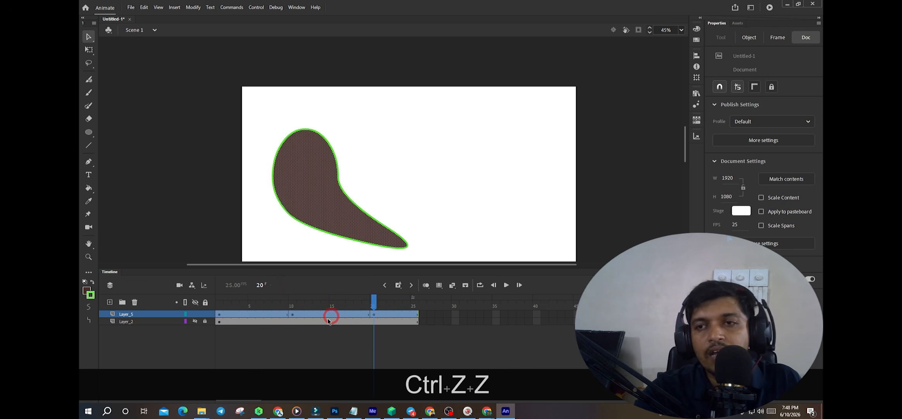
Try a shape tween across all frames of Layer_5 and scrub back to frame 1
right_click(218, 314)
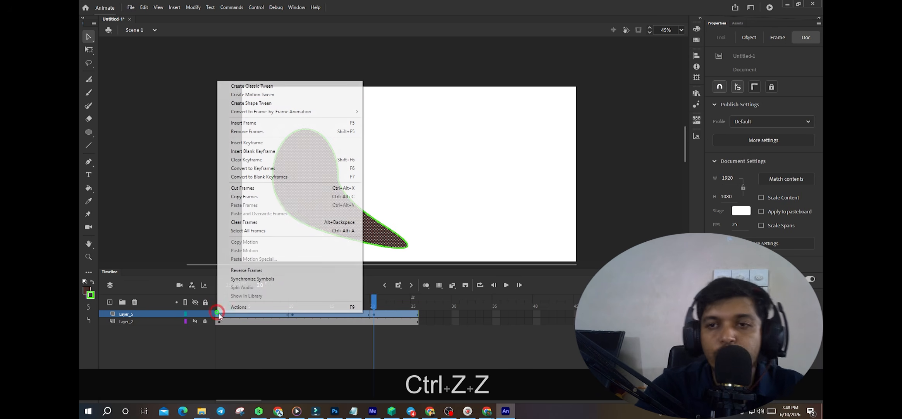
click(304, 103)
click(374, 303)
drag(375, 302, 195, 332)
click(196, 338)
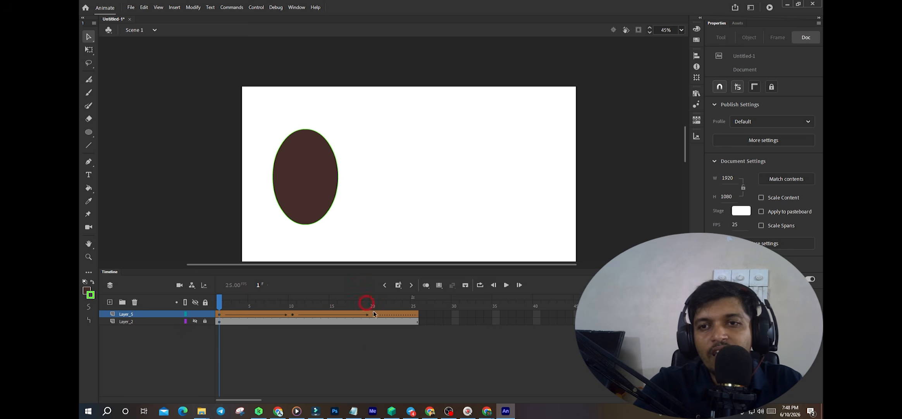
Convert Layer_5 and Layer_2 together into a single graphic symbol and select it on the stage
shift+click(122, 322)
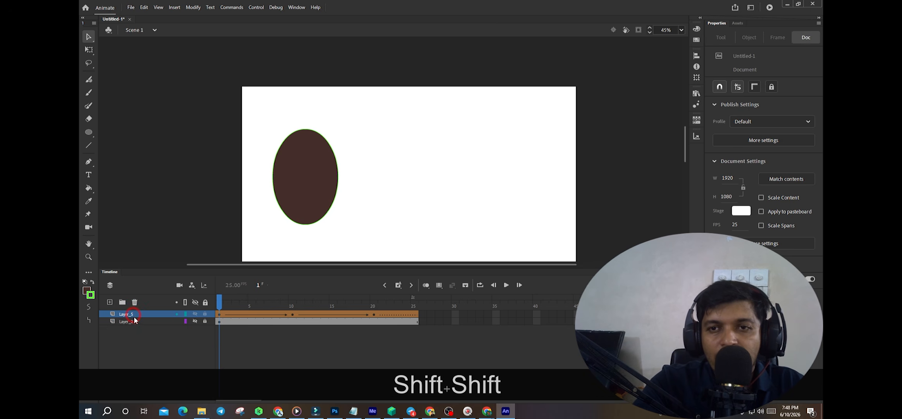
right_click(135, 319)
click(163, 205)
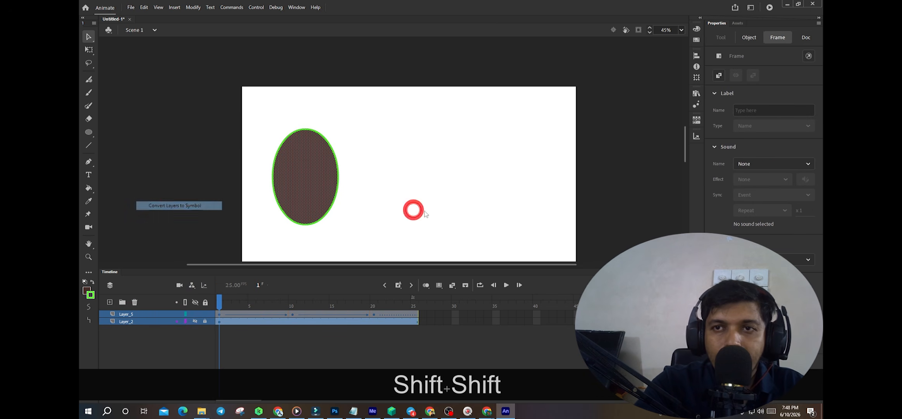
click(494, 72)
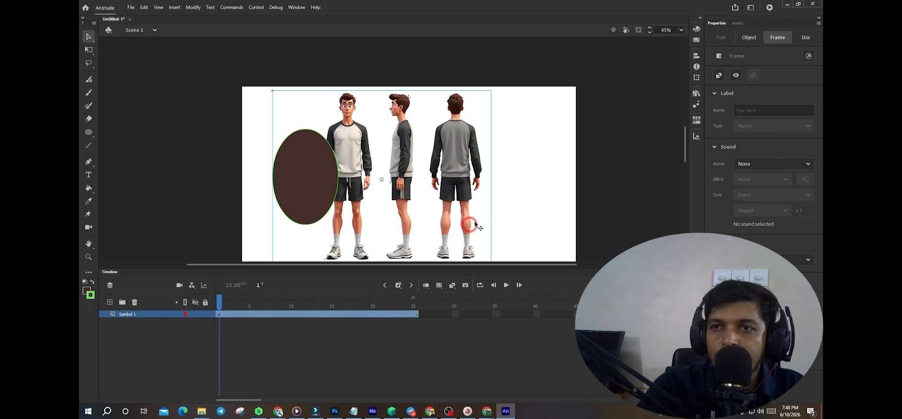
click(268, 301)
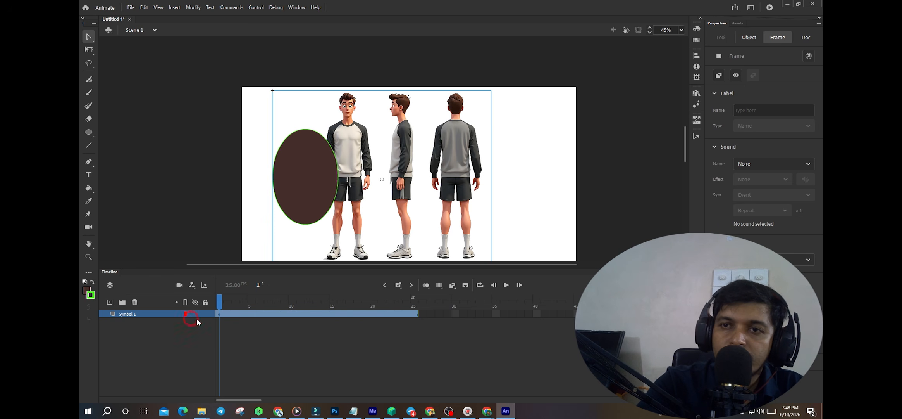
click(321, 186)
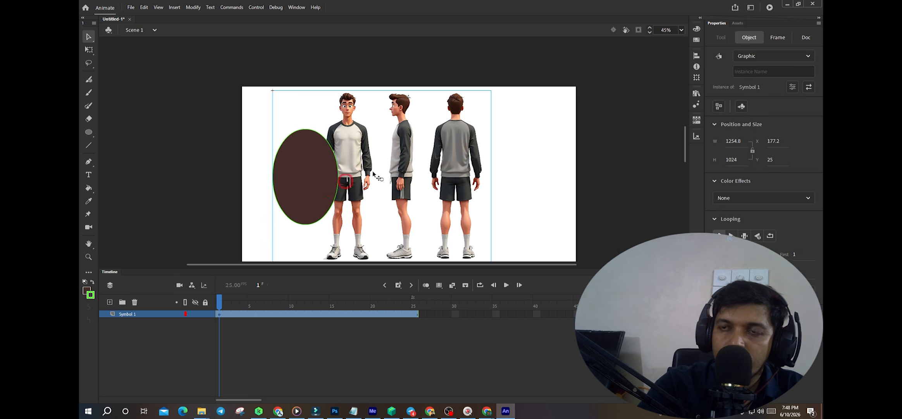
click(325, 208)
click(342, 236)
Undo the layer-to-symbol conversion and the shape tween, and clear the selection
key(ctrl+z)
key(ctrl+z)
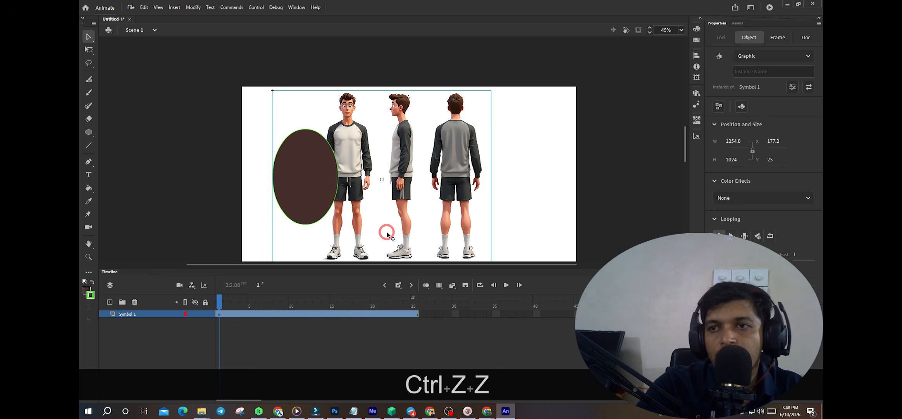
key(ctrl+z)
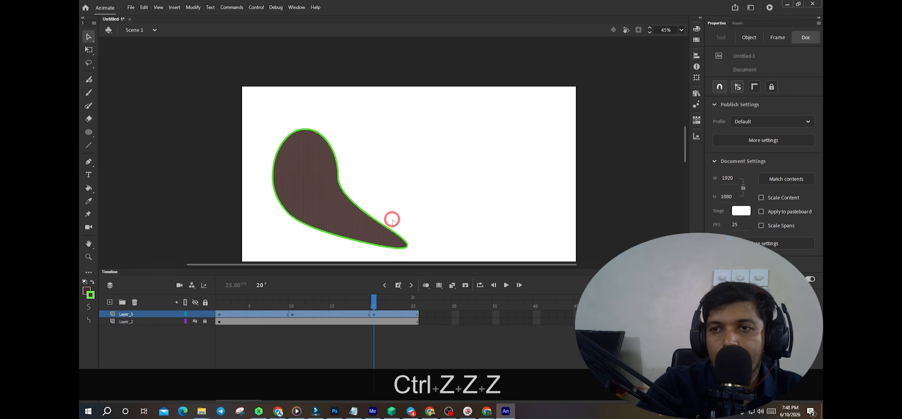
click(409, 189)
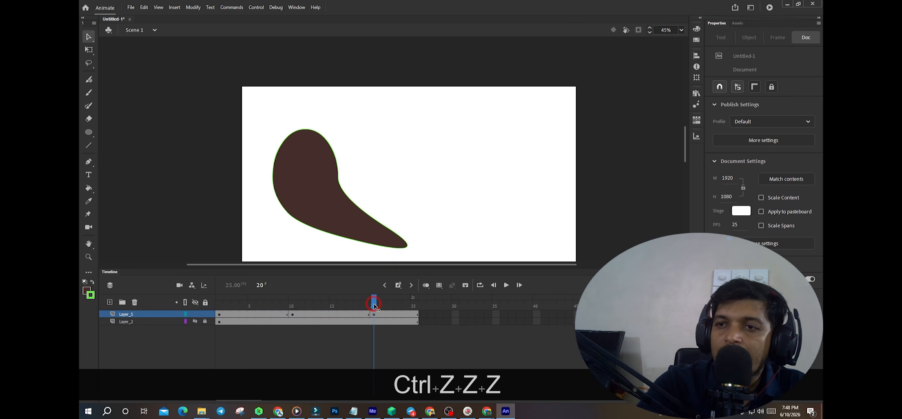
Create a shape tween over frames 1 to 20 of Layer_5 and scrub the animation back to frame 1
drag(373, 307, 212, 333)
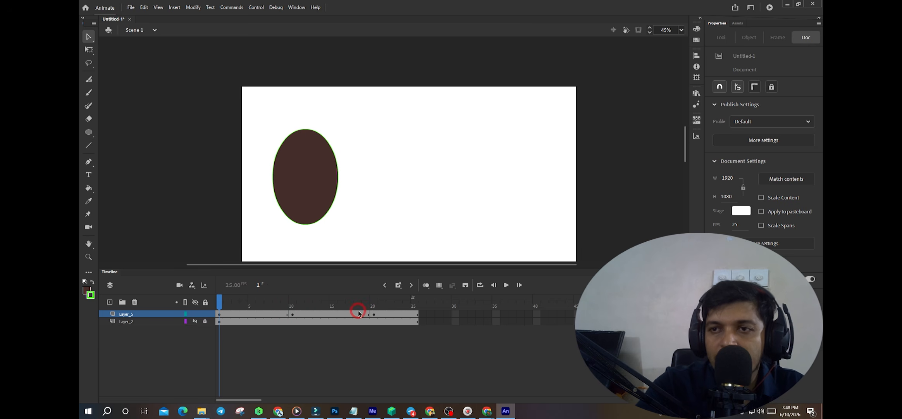
click(241, 314)
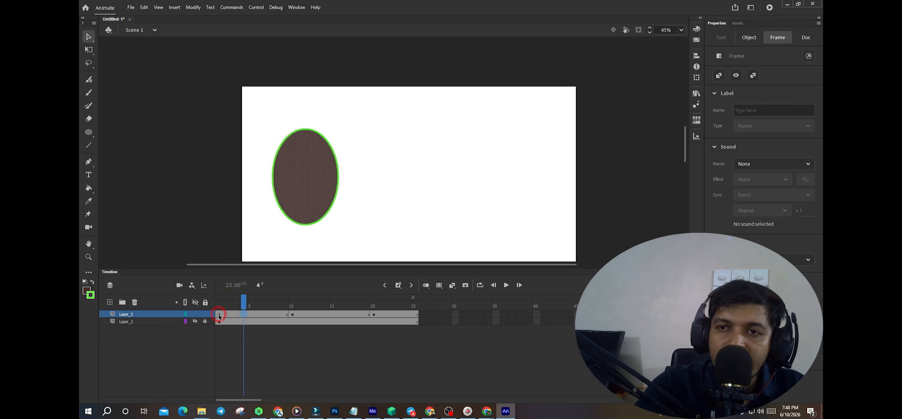
drag(218, 314, 377, 316)
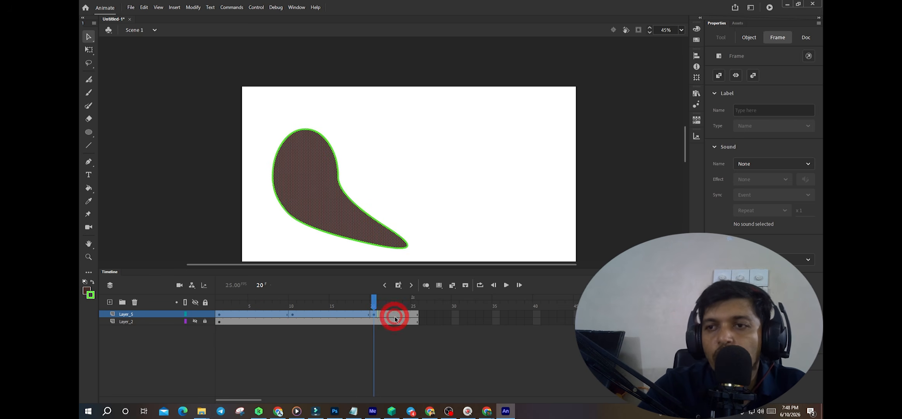
right_click(220, 315)
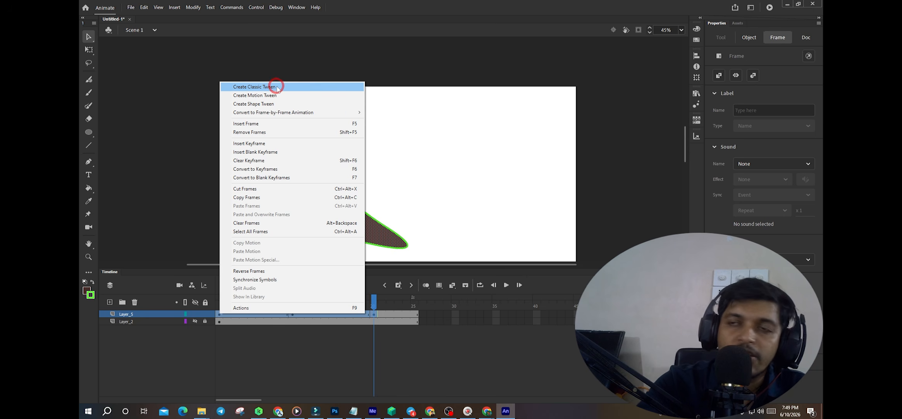
click(312, 104)
click(366, 315)
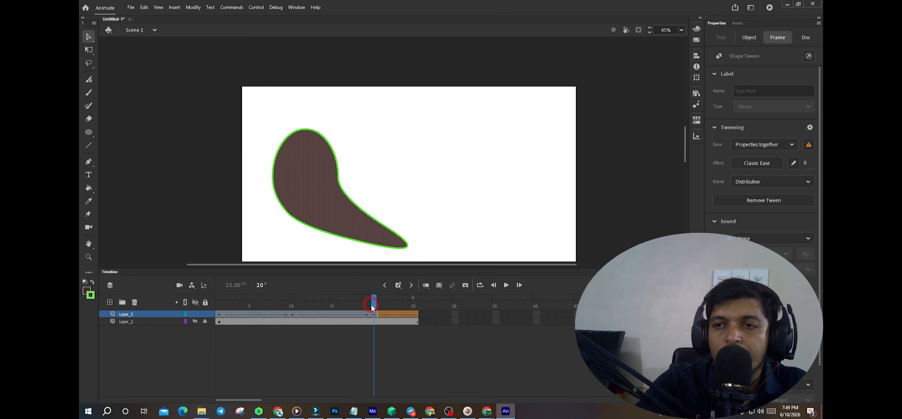
drag(371, 304, 192, 341)
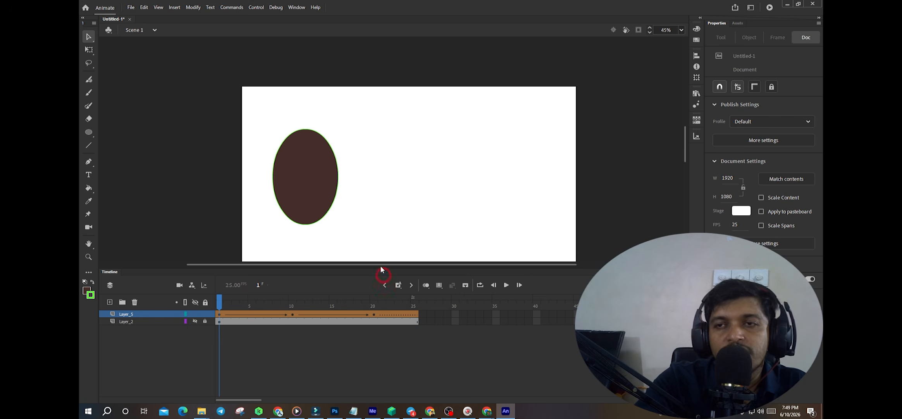
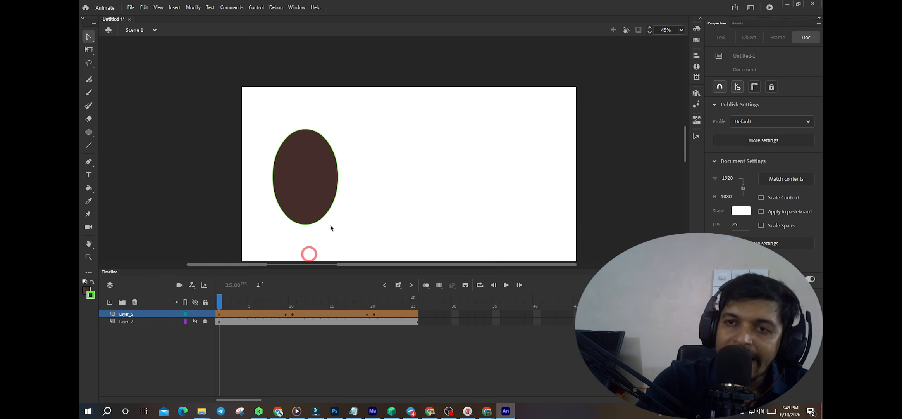
Add a new layer above Layer_5, hide Layer_5, and draw a tall oval about 339 by 595 px near the stage's left side
key(f)
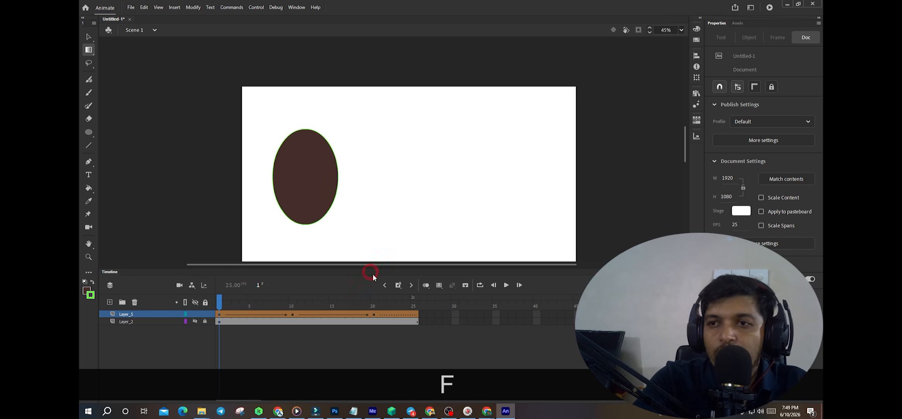
click(109, 302)
click(174, 315)
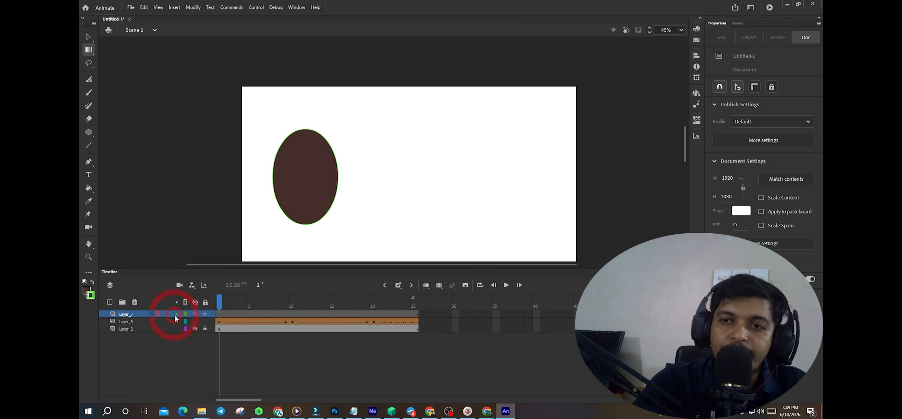
click(195, 321)
click(89, 133)
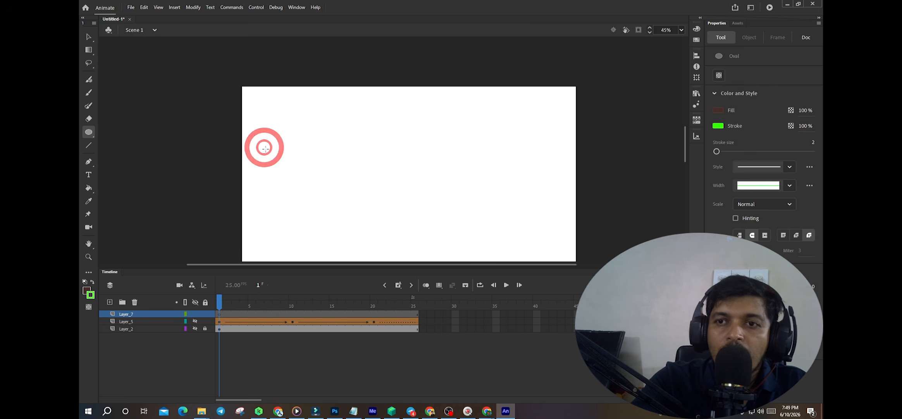
mouse_move(270, 124)
mouse_down()
mouse_move(334, 209)
mouse_move(328, 228)
mouse_up()
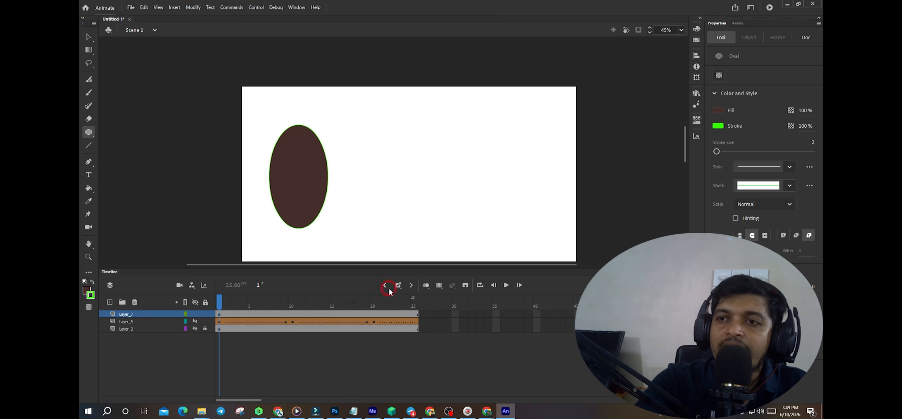
Try adding a keyframe at frame 25 of Layer_7 while the oval is still a raw shape, and select the oval there
click(414, 314)
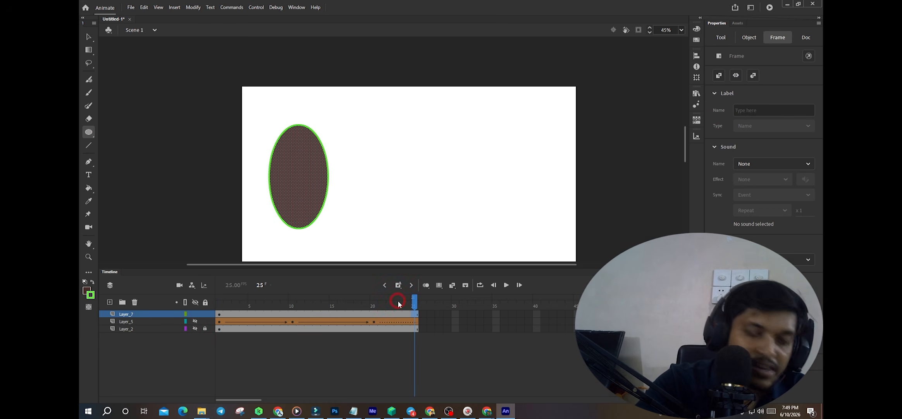
key(F6)
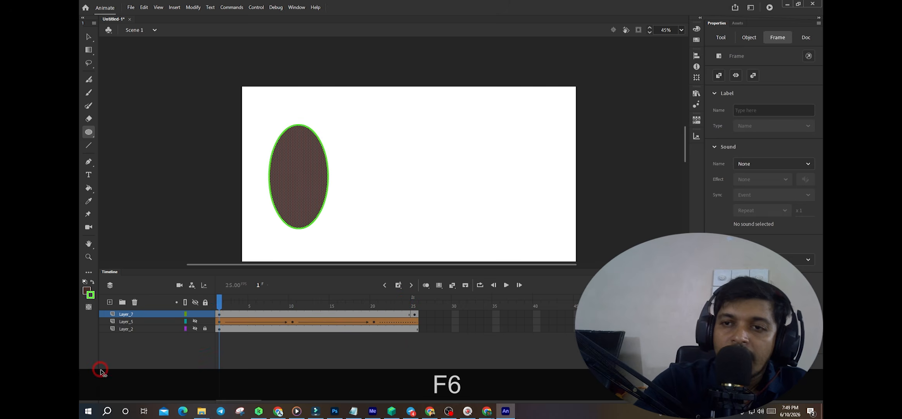
click(100, 371)
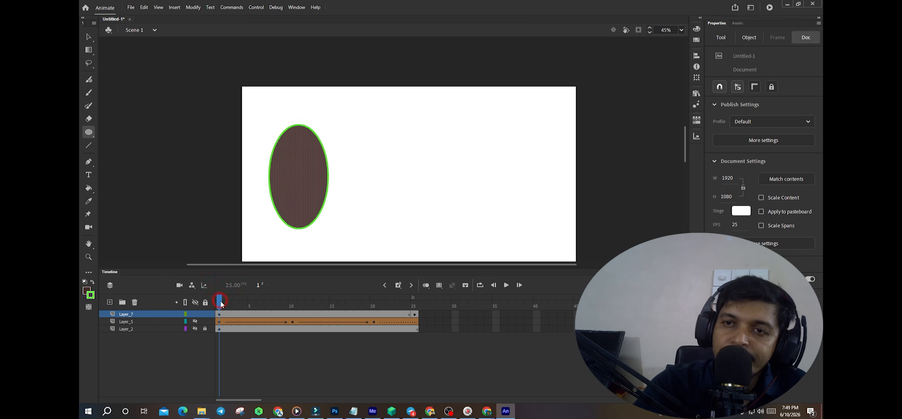
click(415, 297)
key(v)
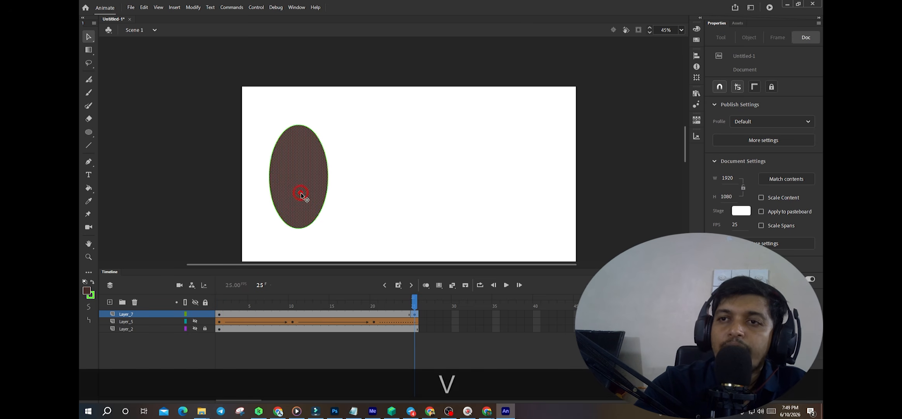
double_click(301, 195)
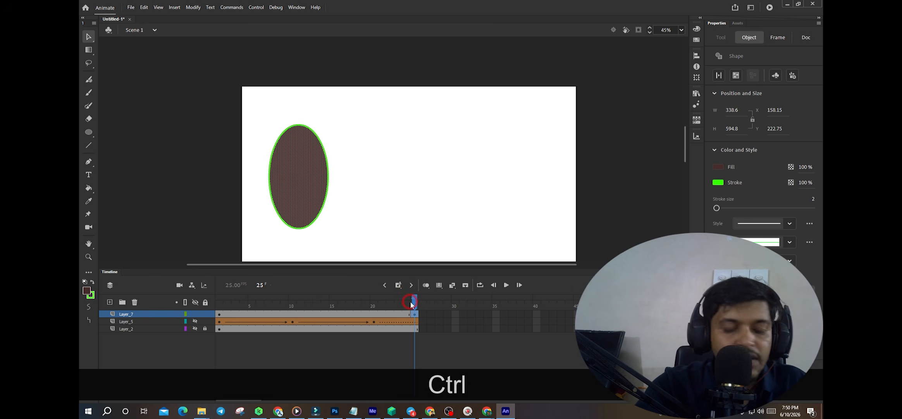
Undo the frame 25 keyframe on Layer_7 and return to frame 1
key(ctrl+z)
key(ctrl+z)
key(ctrl+z)
key(ctrl+z)
key(ctrl+z)
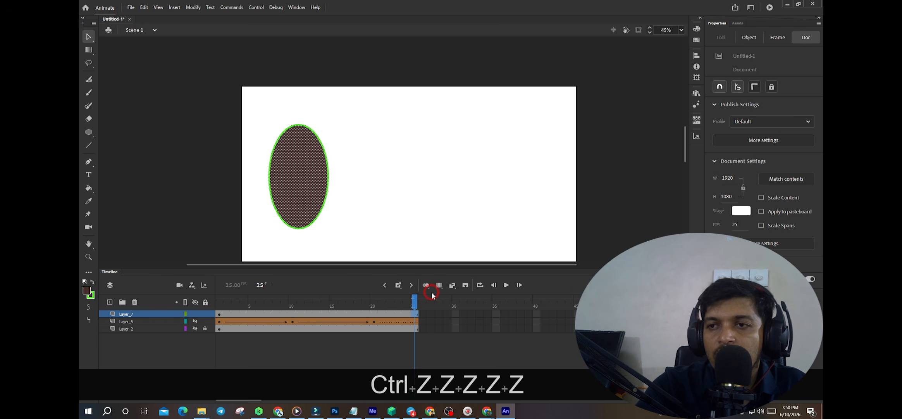
key(ctrl+z)
Convert the whole oval on Layer_7, fill and outline together, into a graphic symbol
double_click(306, 193)
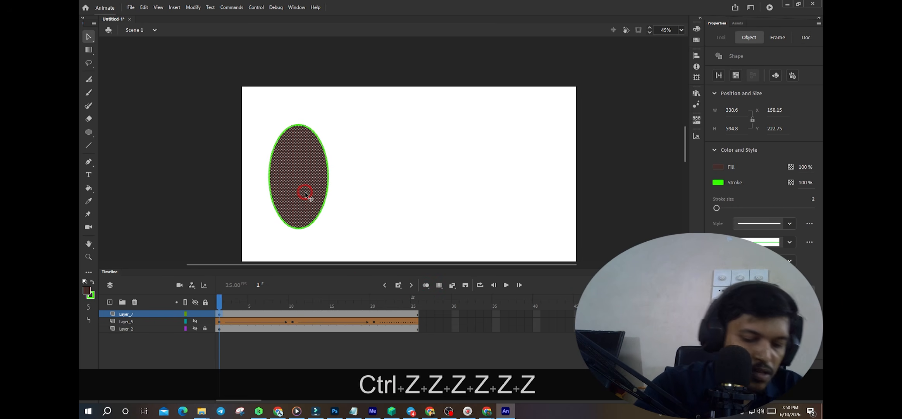
key(F8)
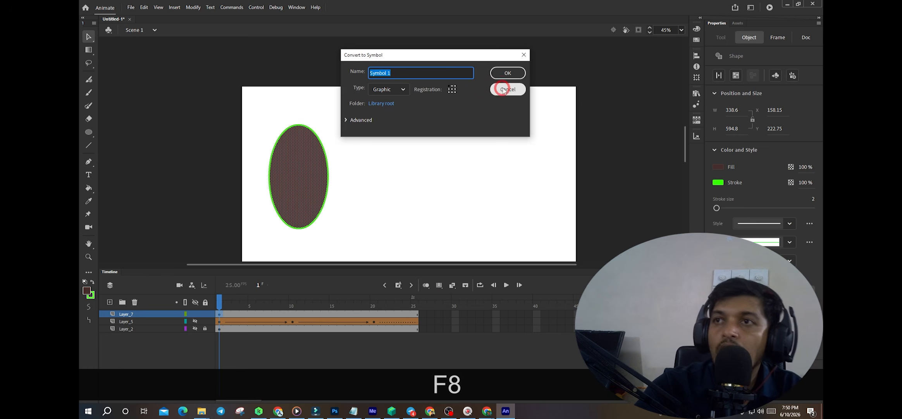
click(506, 74)
Insert a keyframe at frame 25 of Layer_7, move the oval right to about X 1481, and compare frames 1 and 25
click(414, 313)
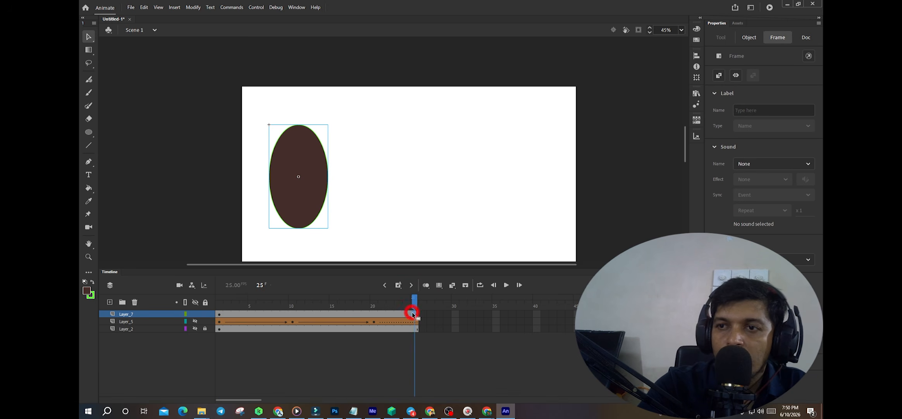
key(F6)
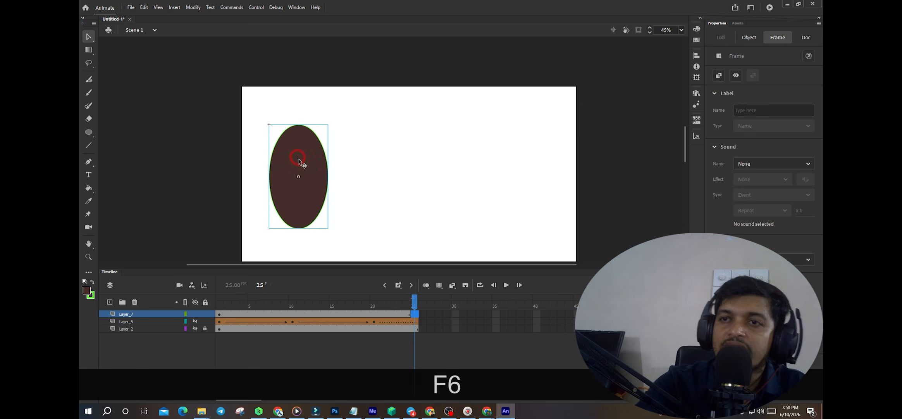
drag(309, 197, 538, 196)
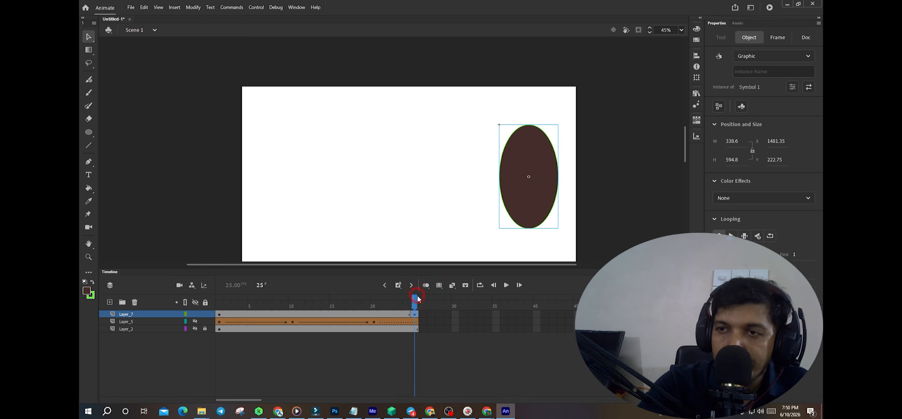
click(411, 314)
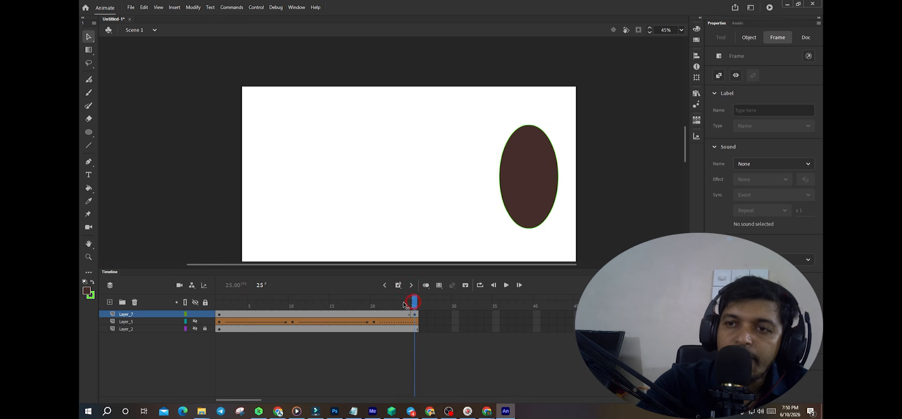
click(219, 314)
click(309, 170)
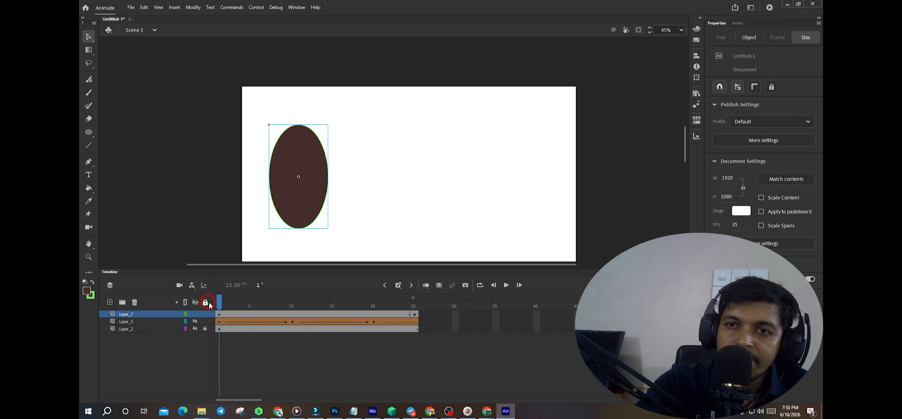
drag(219, 304, 415, 295)
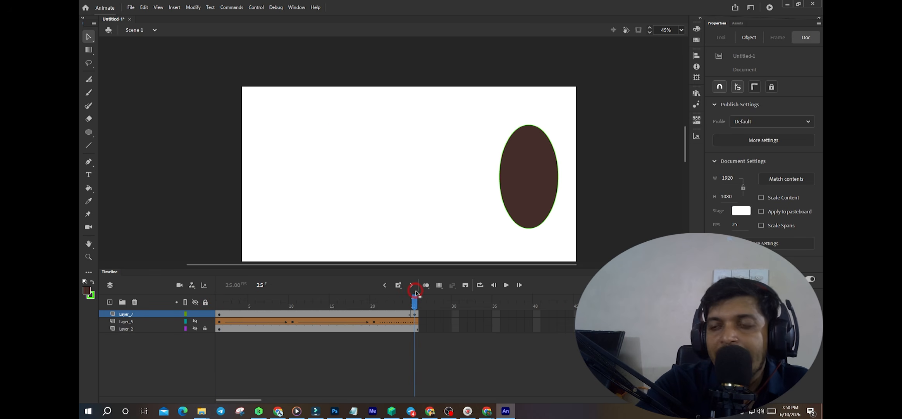
Create a classic tween between the frame 1 and frame 25 keyframes of Layer_7 and play the animation from frame 1
click(148, 316)
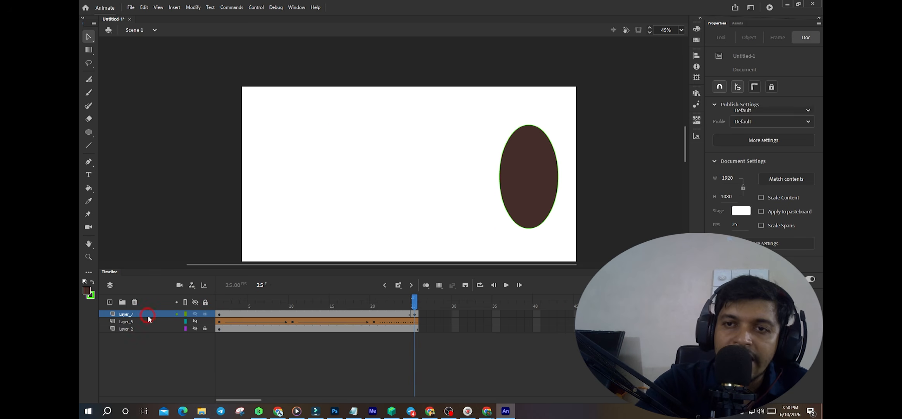
click(228, 313)
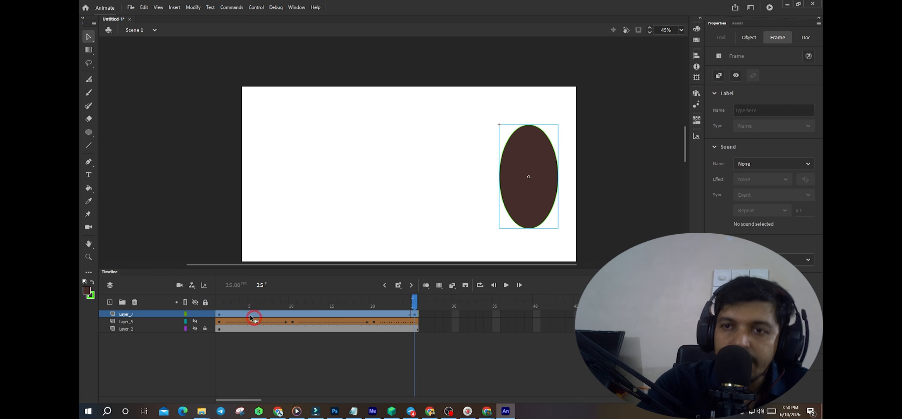
right_click(220, 316)
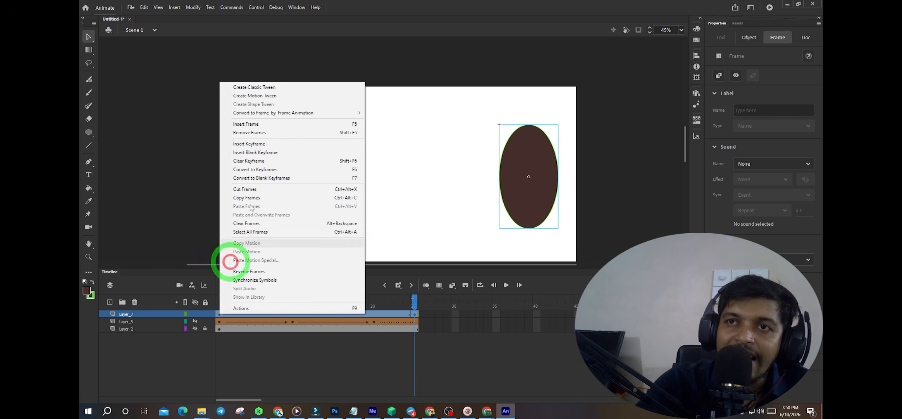
click(268, 87)
drag(413, 298, 218, 306)
click(490, 265)
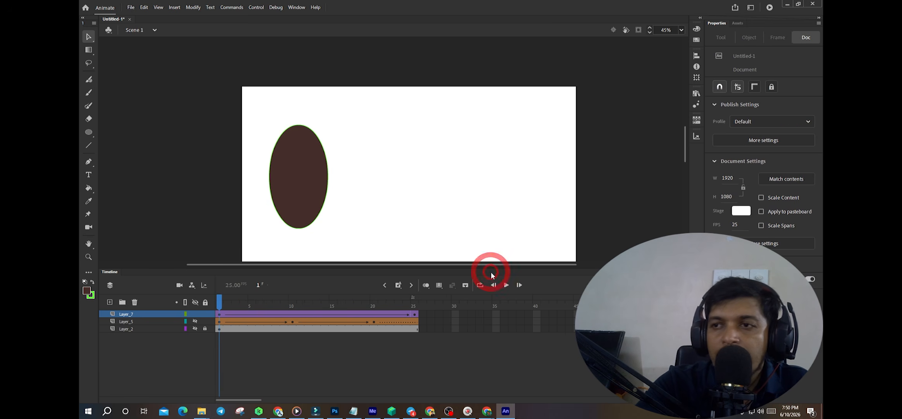
click(507, 285)
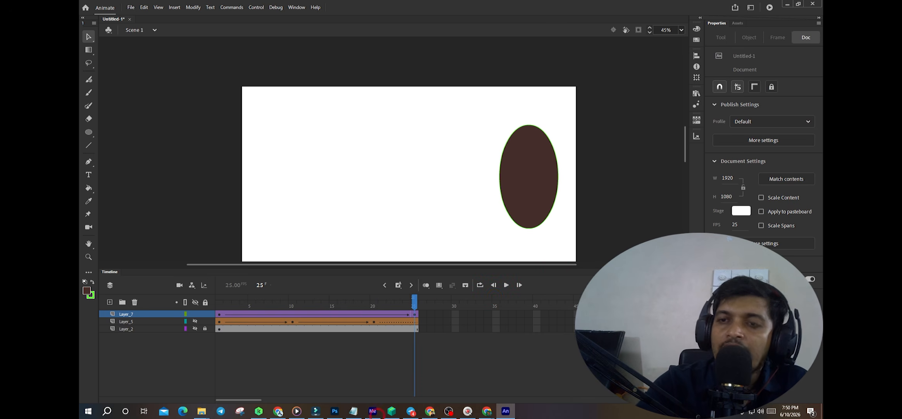
Show and unlock the character image on Layer_2, and hide the oval on Layer_7
click(195, 329)
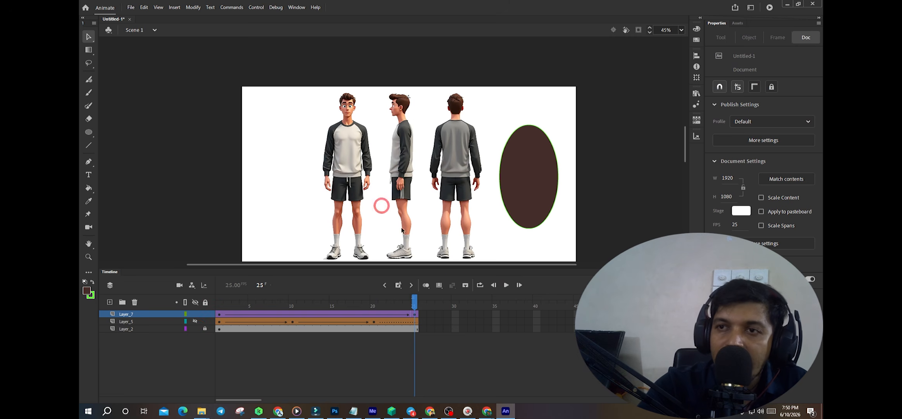
click(195, 321)
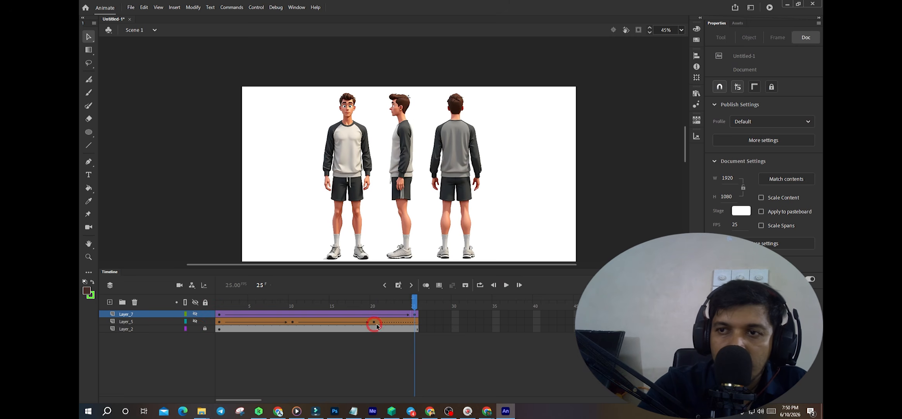
click(206, 328)
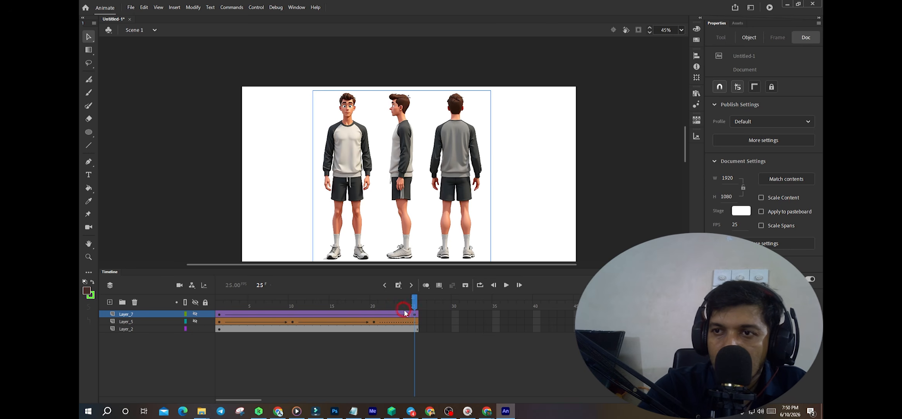
At frame 1, move the character image to about X 1235, Y 174, and convert it into a graphic symbol
drag(413, 306, 125, 318)
drag(346, 157, 492, 177)
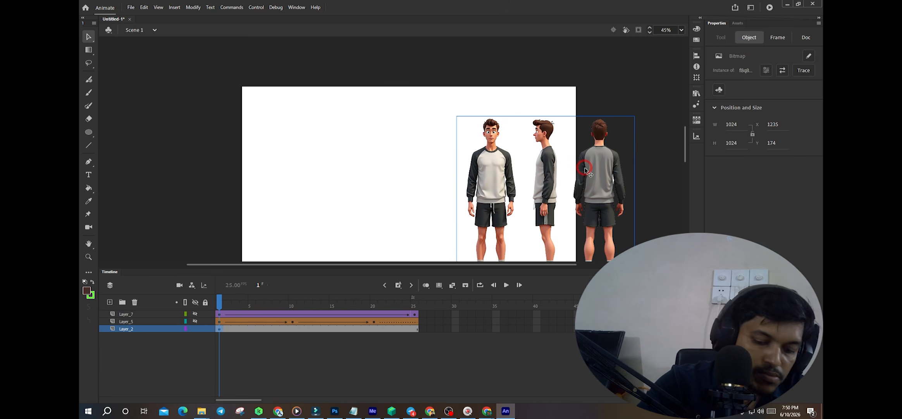
key(F8)
click(504, 73)
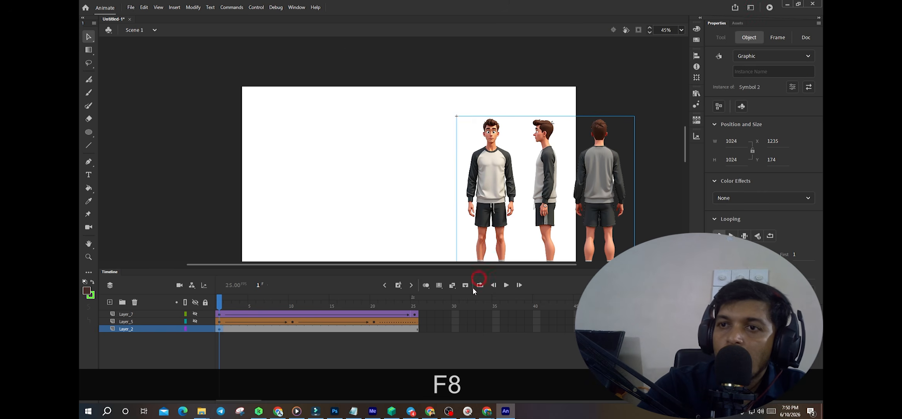
Insert a keyframe at frame 25 of Layer_2 and move the character symbol off the stage's left side to about X -1059, Y 221
drag(224, 298, 391, 298)
click(414, 328)
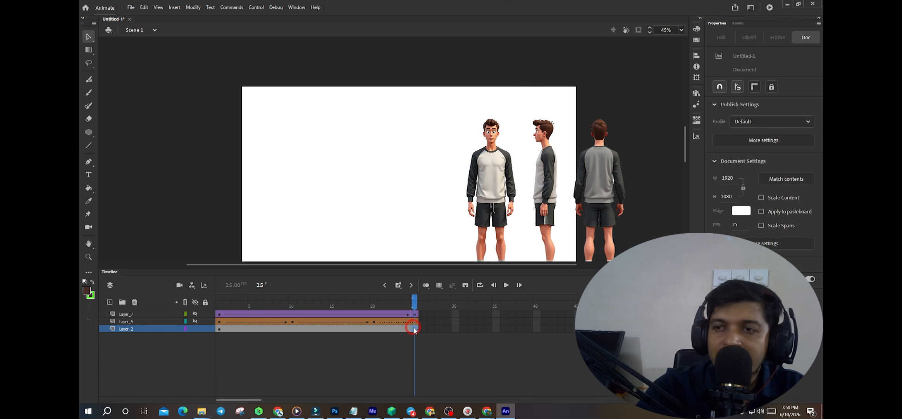
key(F6)
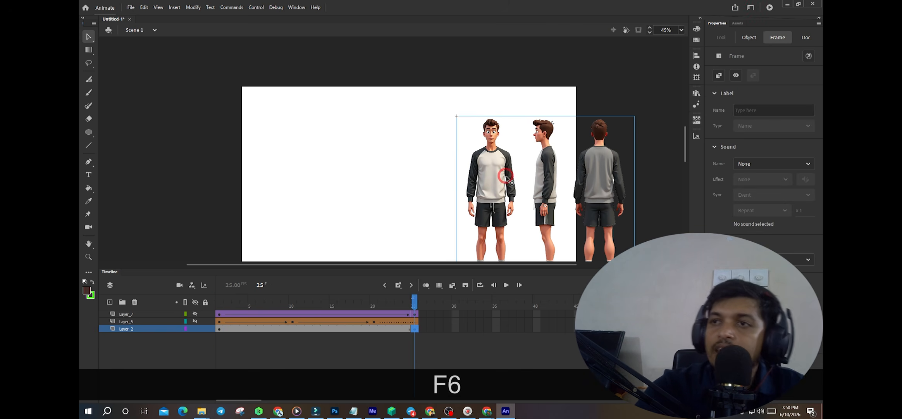
drag(498, 176, 103, 186)
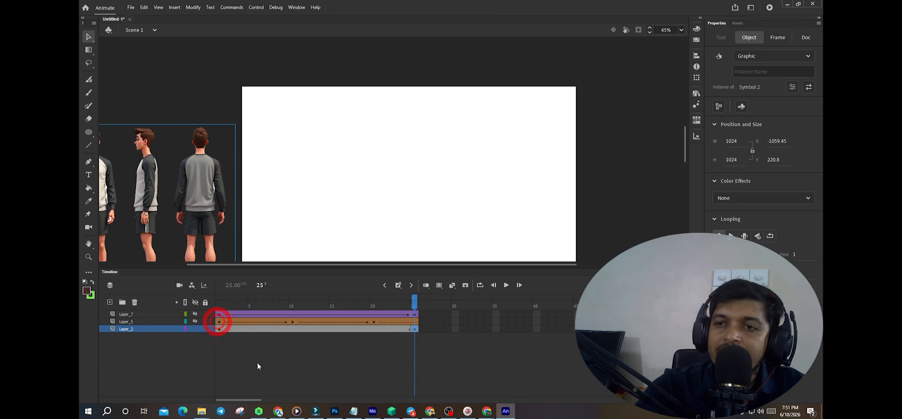
Create a classic tween from the frame 1 keyframe of Layer_2 and play the character's movement through frame 25
right_click(220, 336)
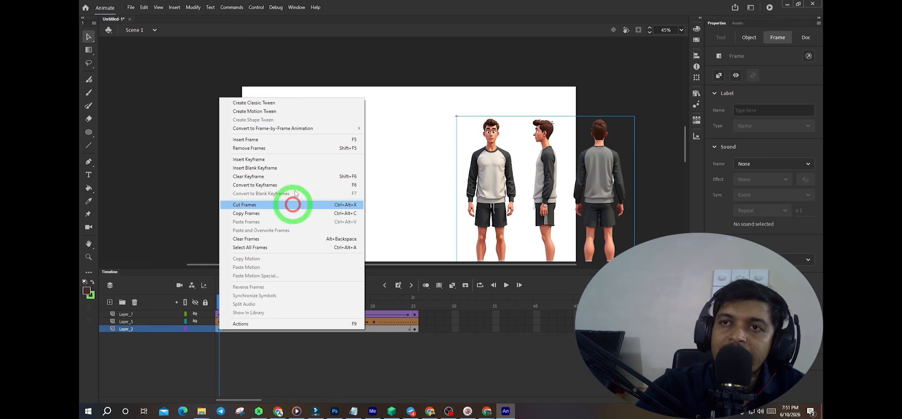
click(282, 103)
click(320, 330)
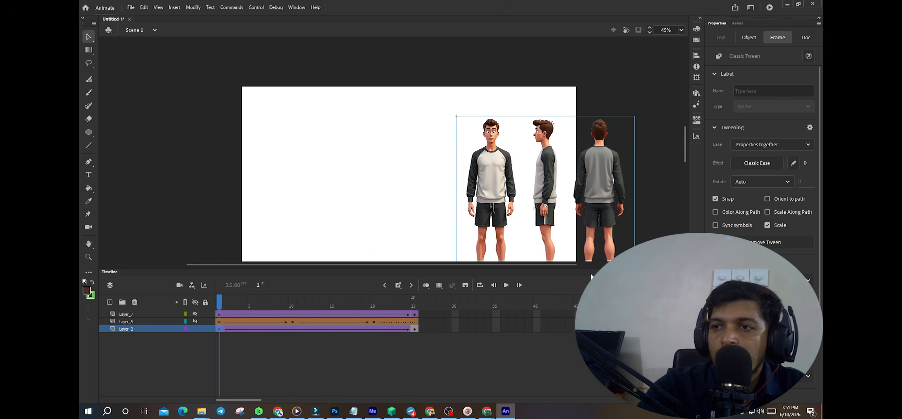
click(506, 285)
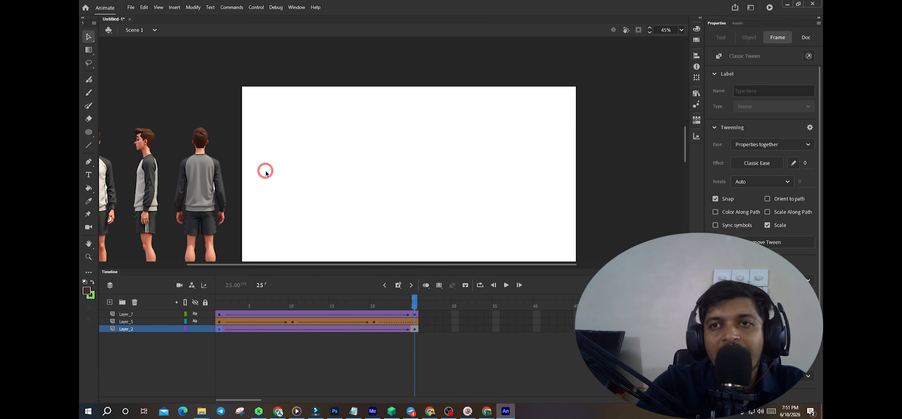
key(space)
drag(266, 173, 325, 109)
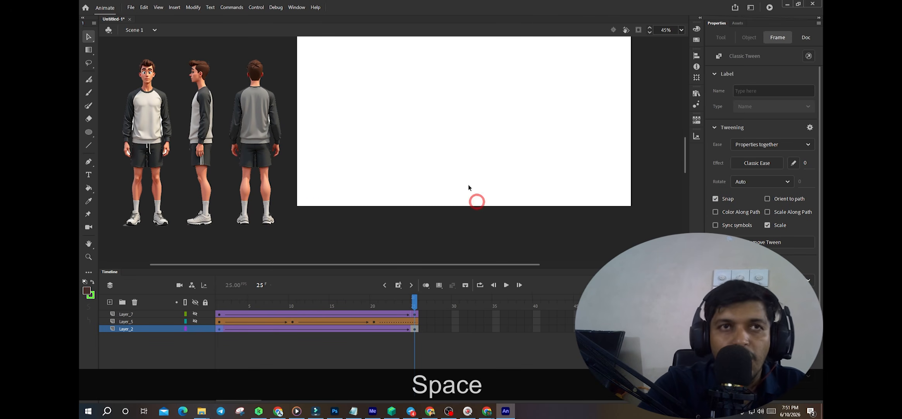
click(415, 157)
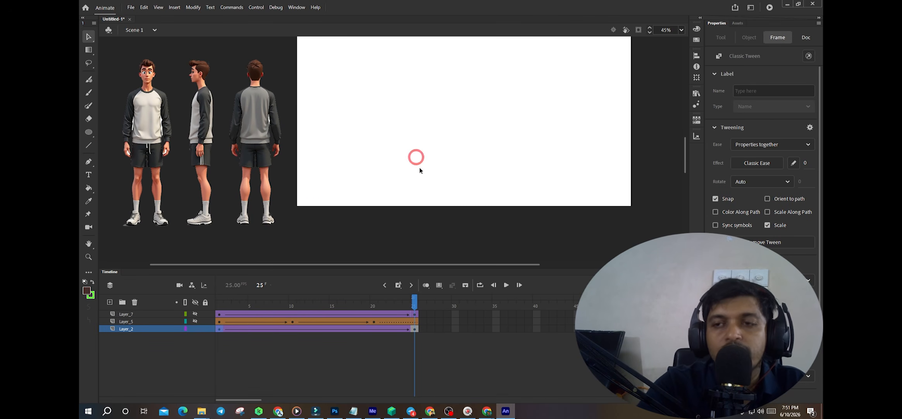
click(439, 285)
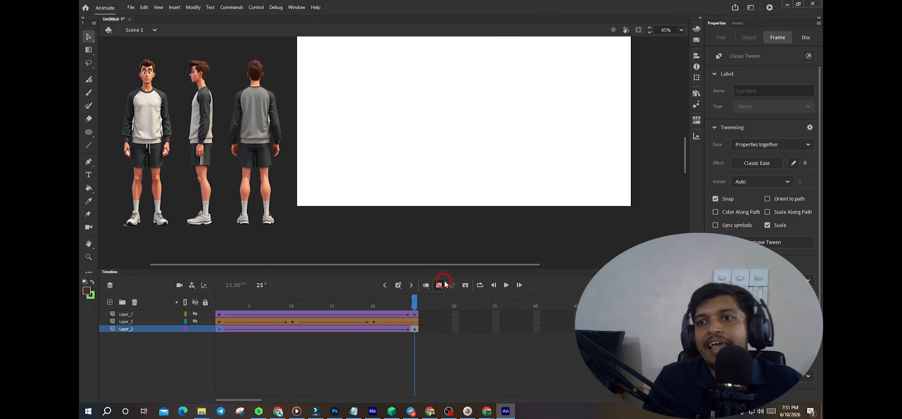
click(453, 285)
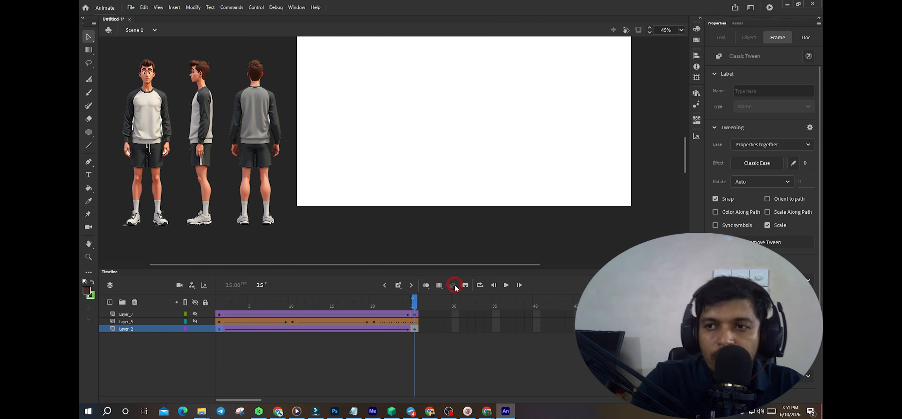
At frame 1, move the character symbol off the stage's lower left to about X -1140, Y 677
drag(414, 302, 220, 302)
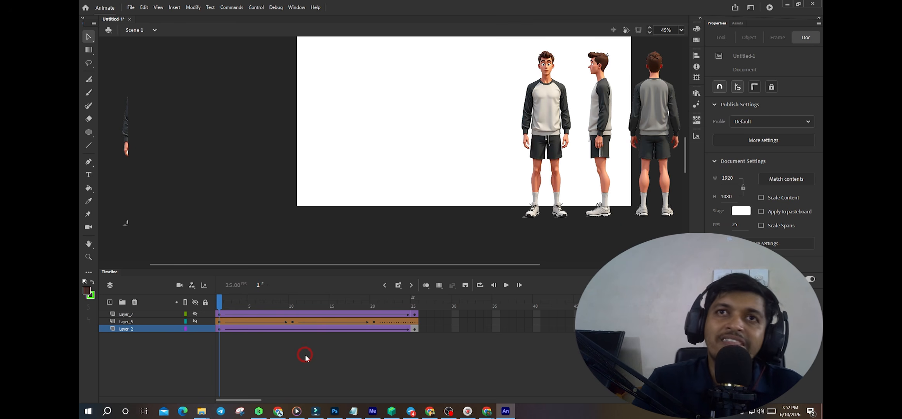
click(306, 357)
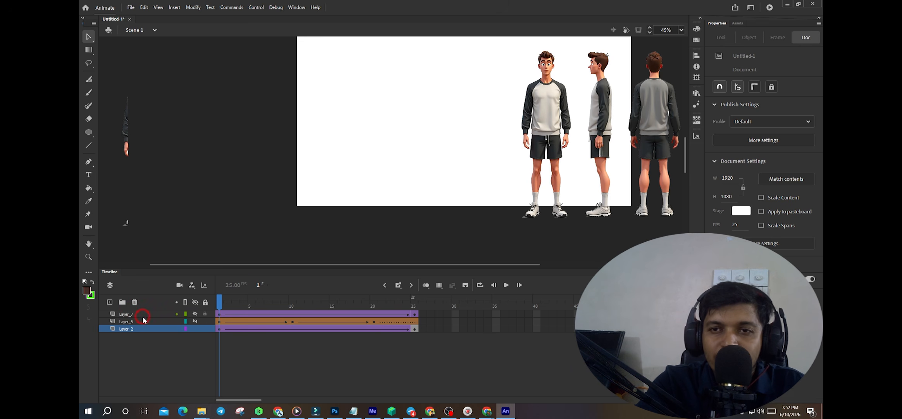
click(113, 314)
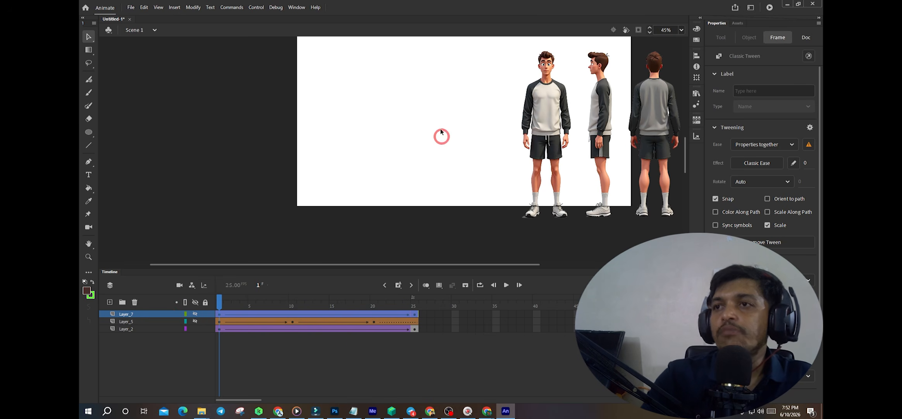
drag(542, 124, 130, 211)
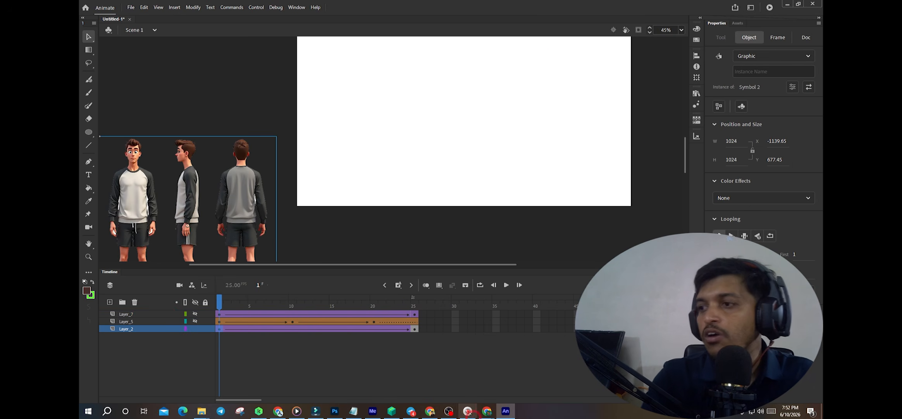
Add a new layer above Layer_7 and draw a dark brown circle with a green outline, about 99 px wide, near the stage's upper middle
click(117, 312)
click(112, 303)
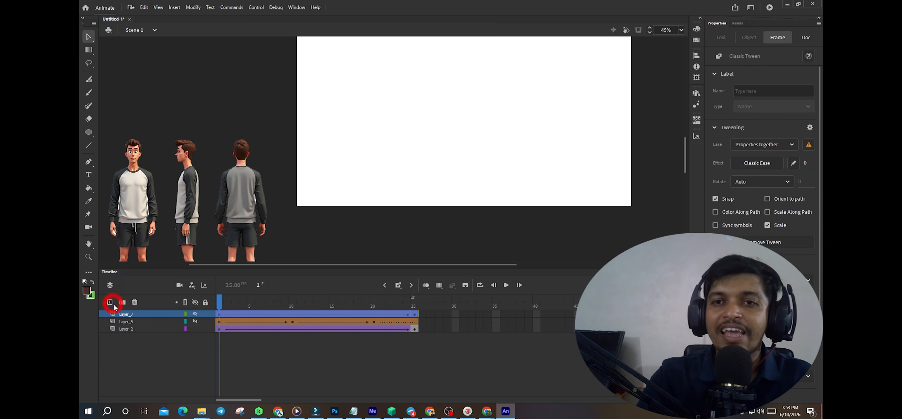
click(194, 303)
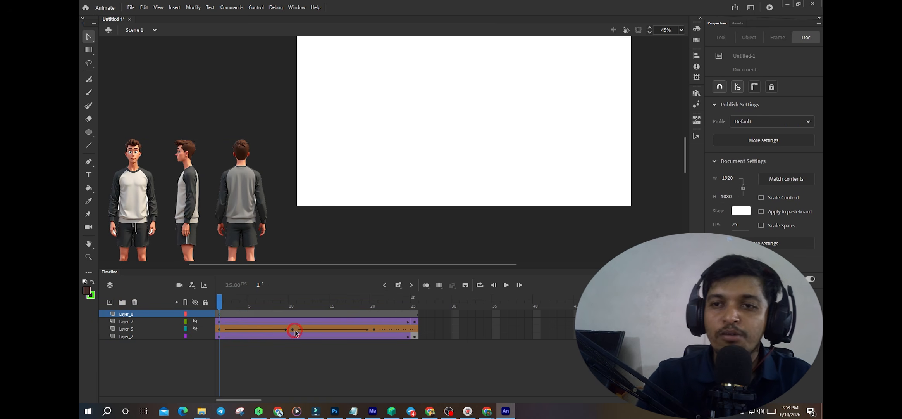
click(89, 132)
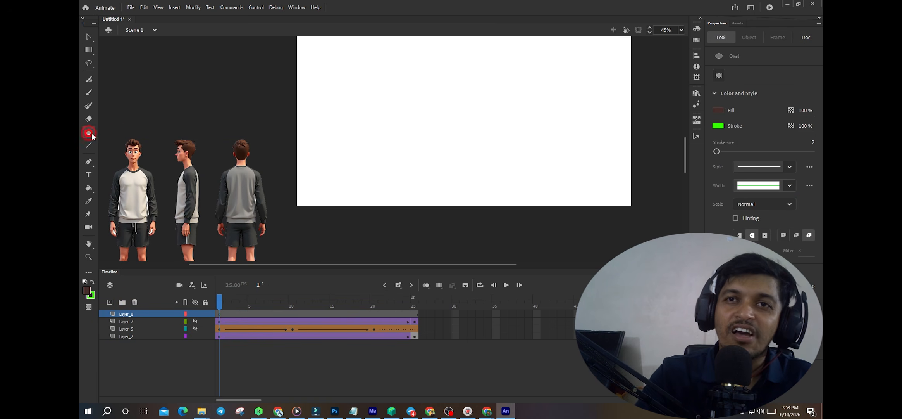
mouse_move(424, 76)
mouse_down()
mouse_move(480, 117)
mouse_move(461, 133)
mouse_move(444, 92)
mouse_up()
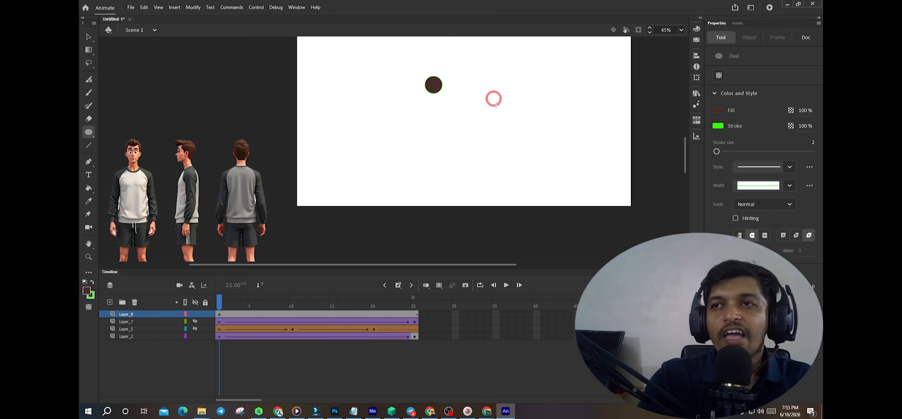
Convert the small circle into a graphic symbol and scale it down proportionally to about 46 px wide
click(220, 314)
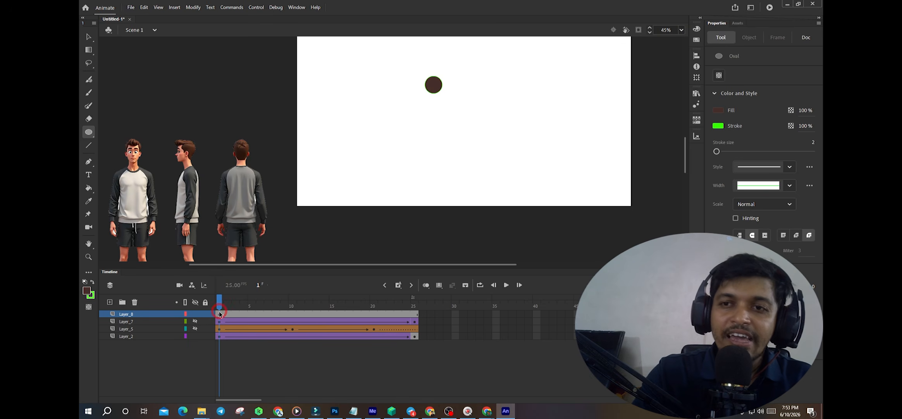
key(F8)
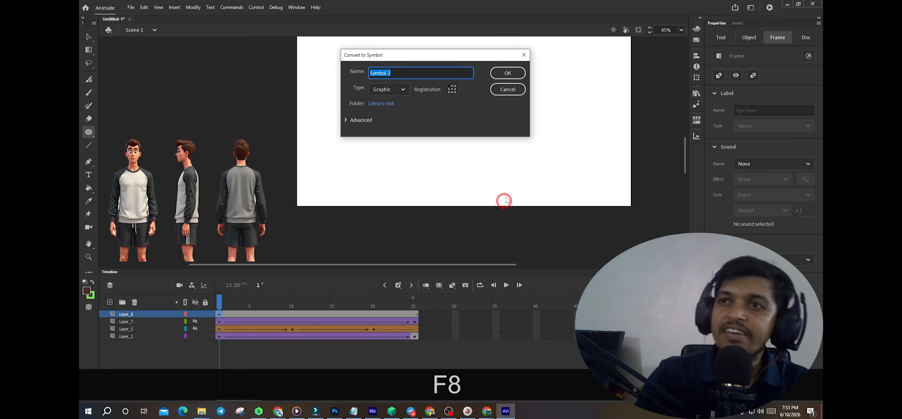
click(506, 74)
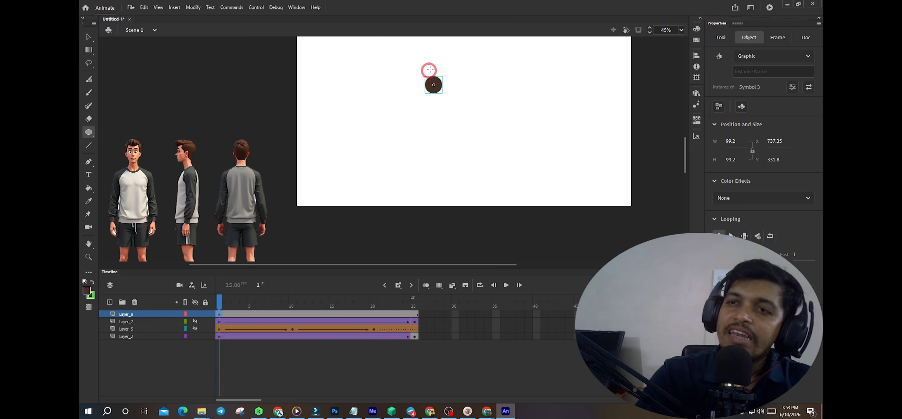
key(v)
key(q)
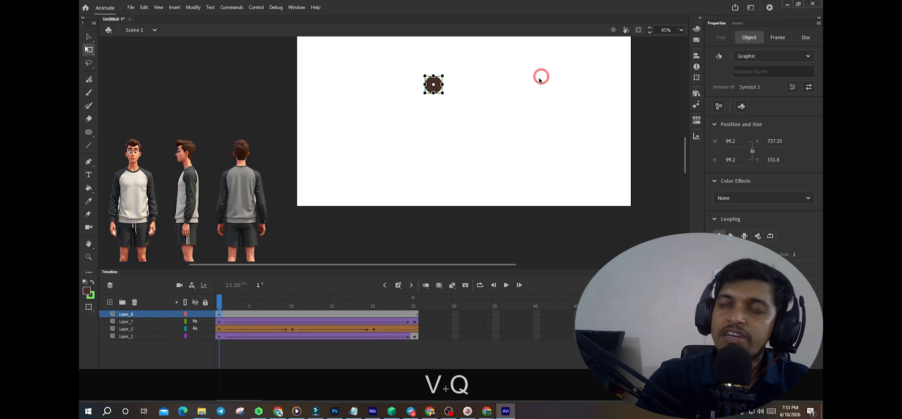
drag(440, 91, 437, 87)
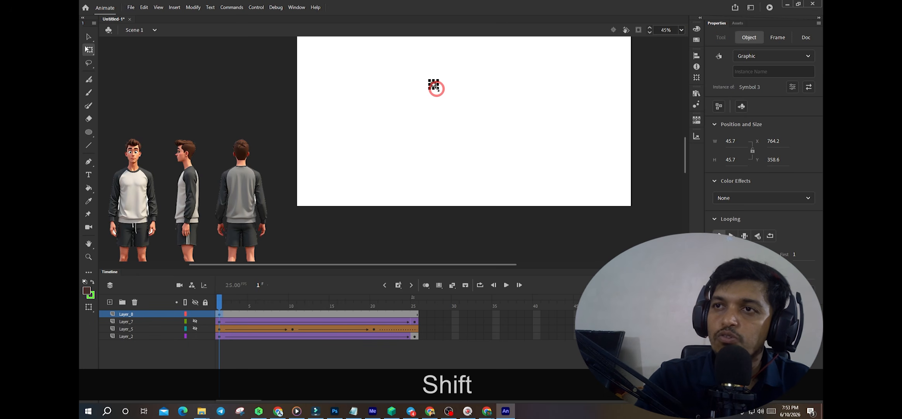
Insert a keyframe at frame 25 of Layer_8, enlarge the circle symbol to about 763 px and move it to about X 497, Y 194
click(398, 284)
click(222, 312)
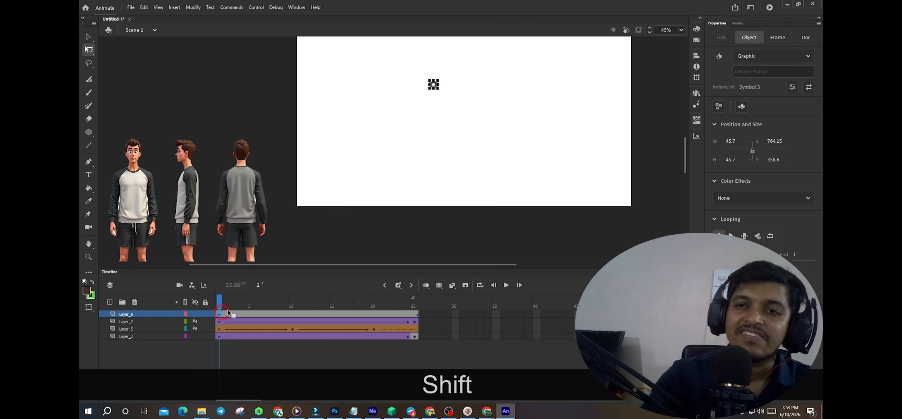
drag(221, 304, 419, 317)
click(416, 315)
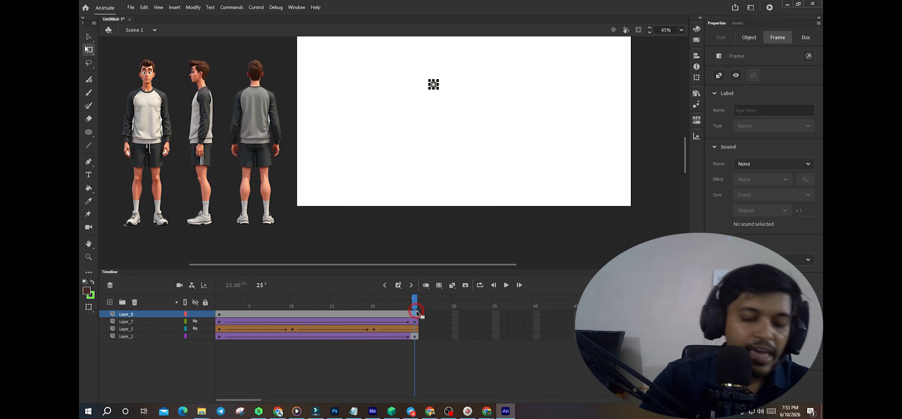
key(F6)
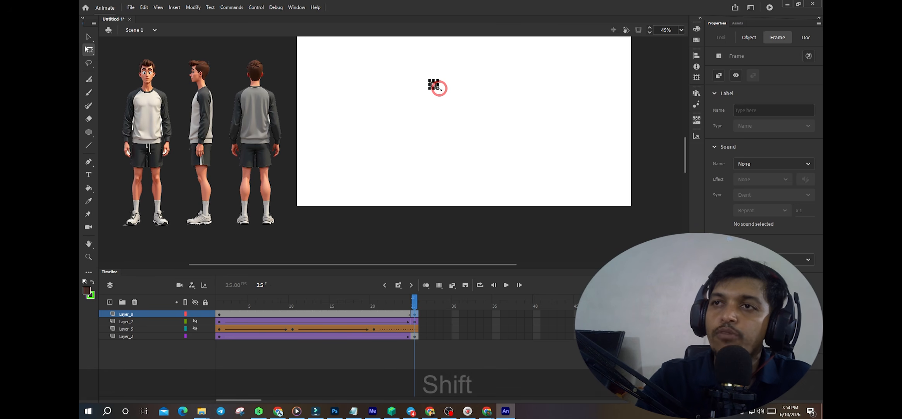
drag(440, 87, 554, 149)
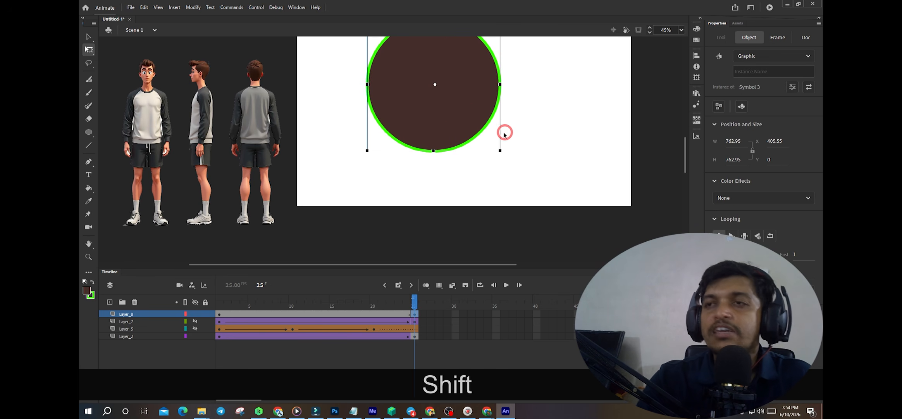
drag(460, 134, 469, 157)
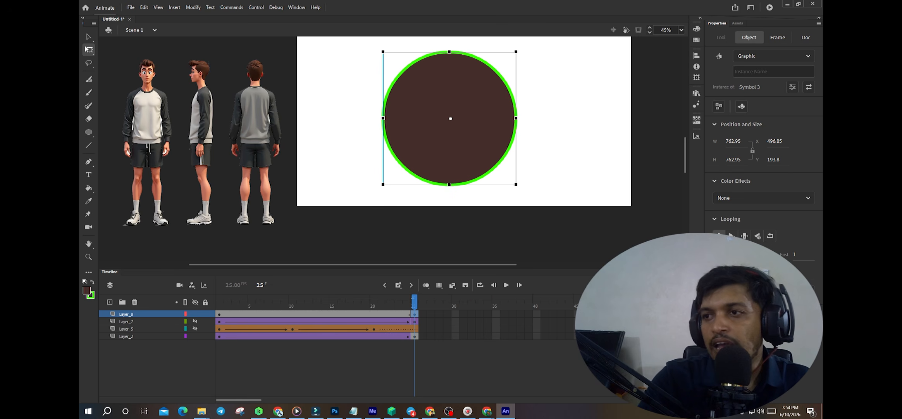
Extend all four layers to frame 50 and return the playhead to frame 25
drag(618, 314, 619, 336)
key(F5)
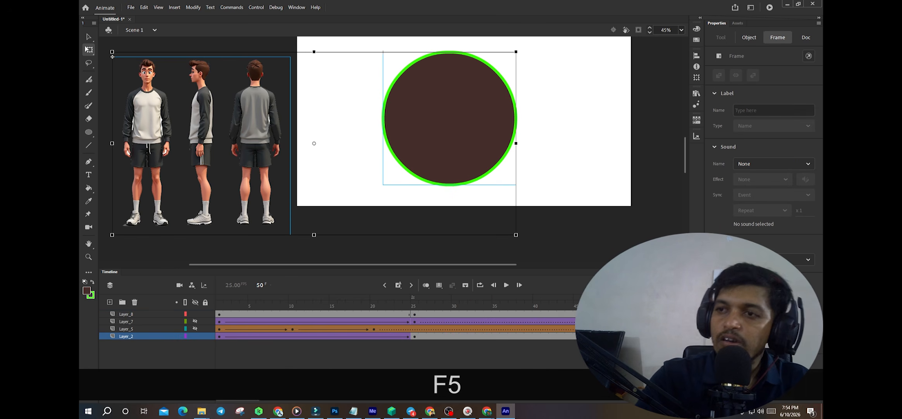
drag(618, 302, 414, 329)
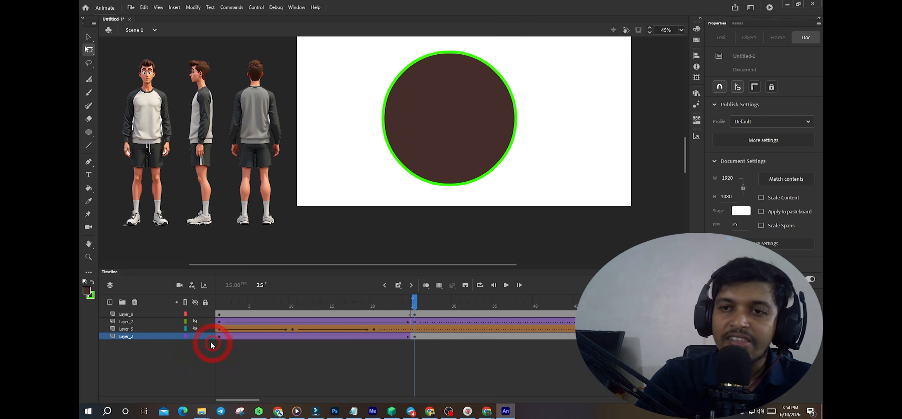
Add a new layer above Layer_8 and insert a keyframe on it at frame 25
click(146, 315)
click(119, 305)
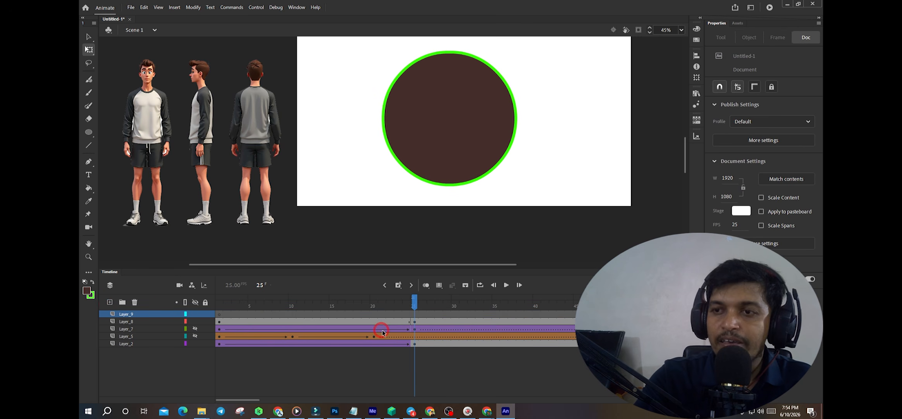
click(415, 314)
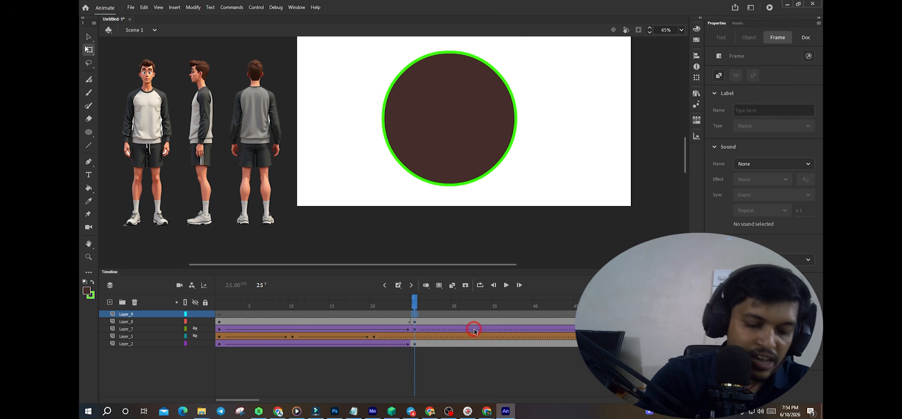
key(F6)
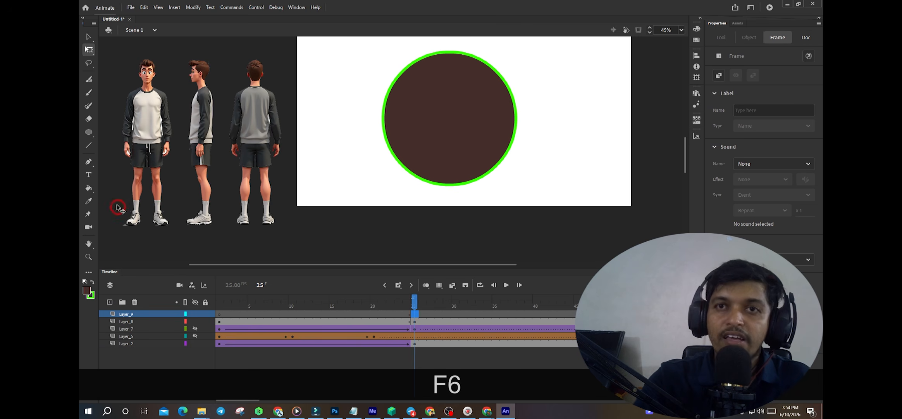
Place a 200 pt Times New Roman static text box about 479 px wide over the large circle, reading "Top Tone Bd"
click(88, 176)
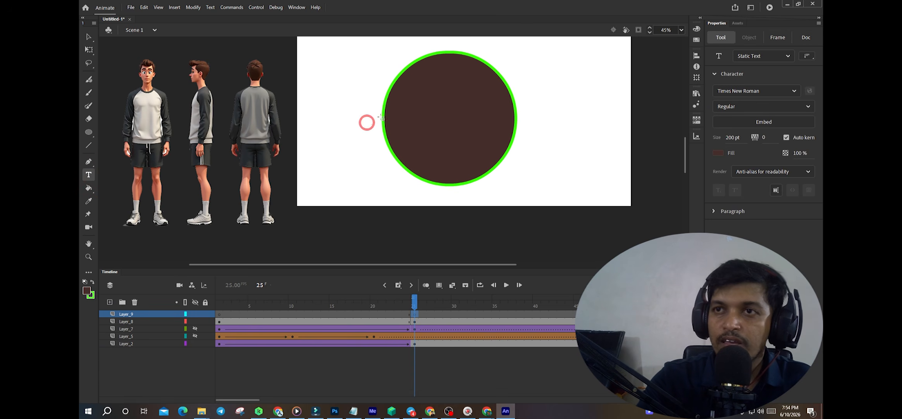
drag(401, 104, 488, 128)
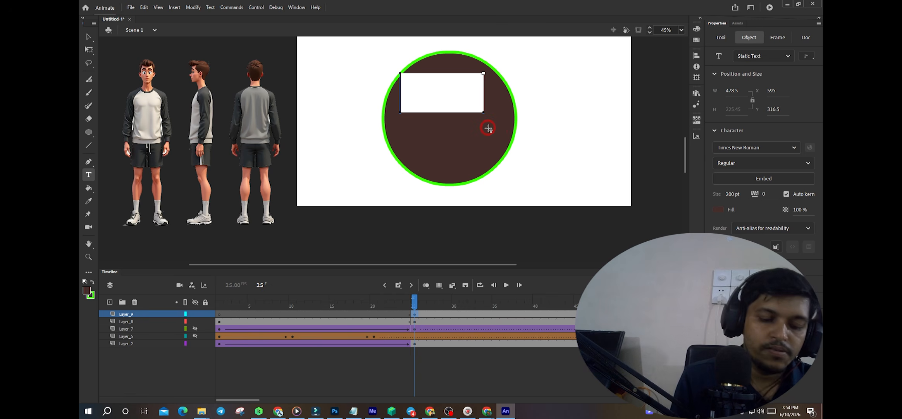
text(Top to)
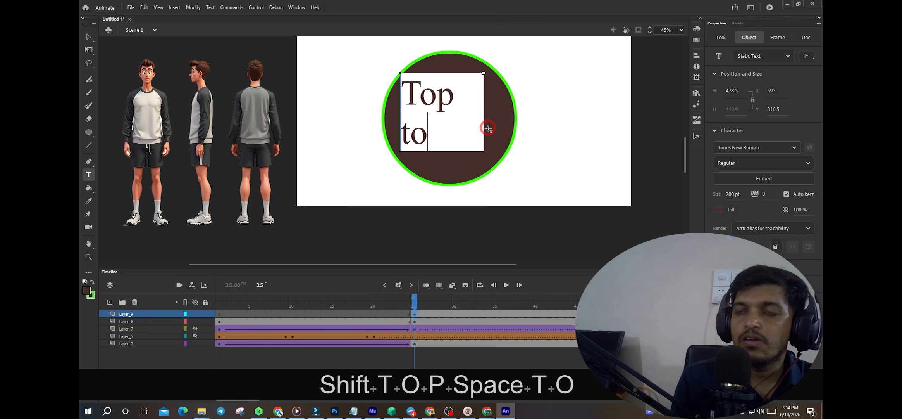
key(BackSpace)
key(BackSpace)
text(Tone Bd)
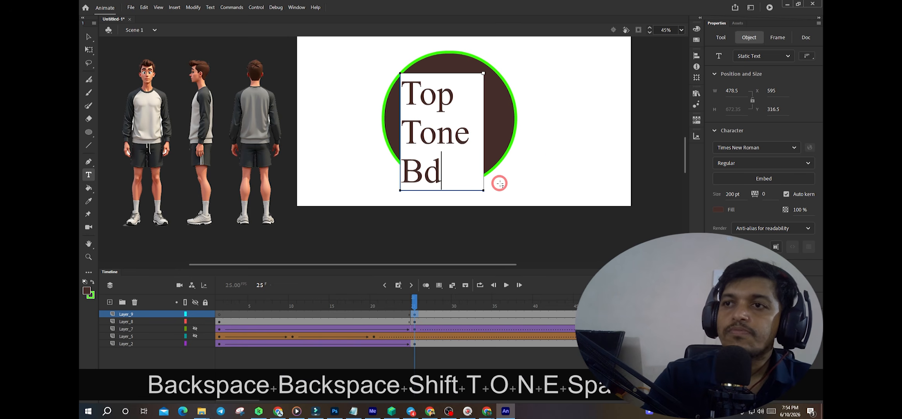
click(485, 192)
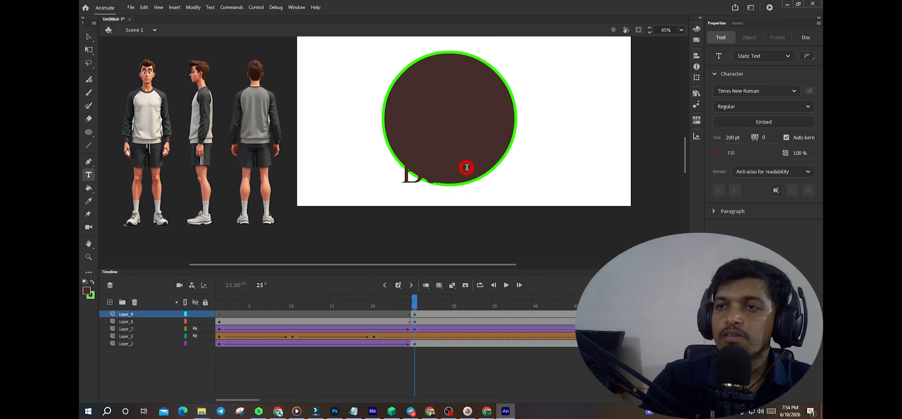
Change the fill colour of the whole "Top Tone Bd" text to bright green
key(ctrl+z)
double_click(429, 129)
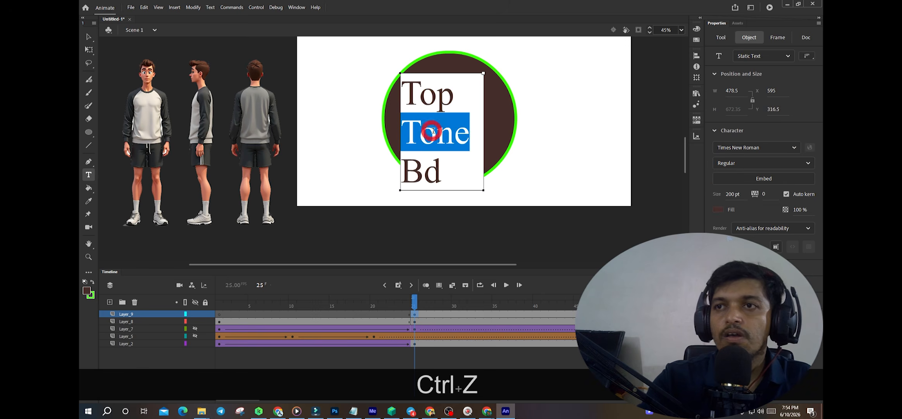
key(ctrl+a)
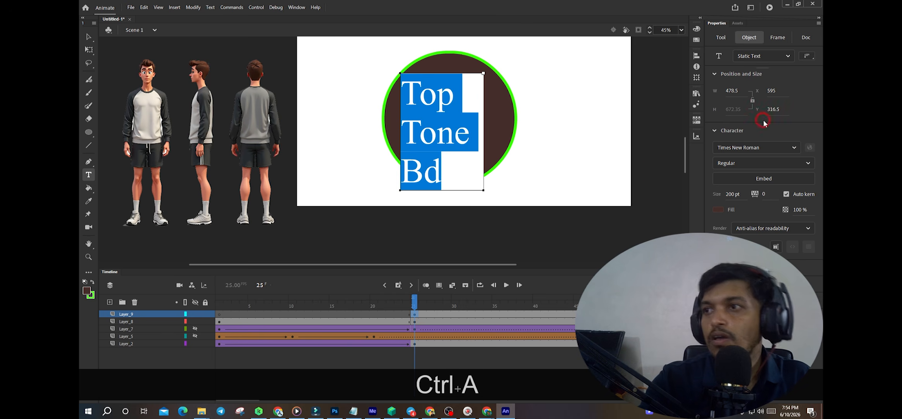
click(719, 210)
click(635, 233)
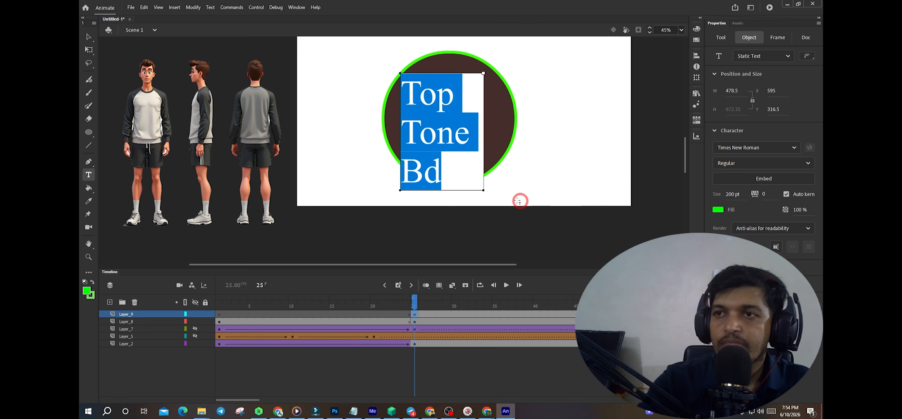
click(481, 190)
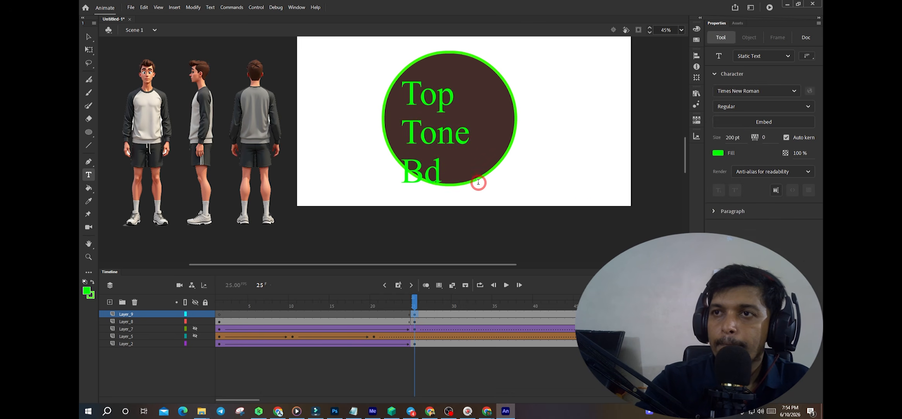
Shrink the "Top Tone Bd" text with Free Transform, widen it to about 380 px and reposition it inside the large circle
click(94, 45)
click(347, 165)
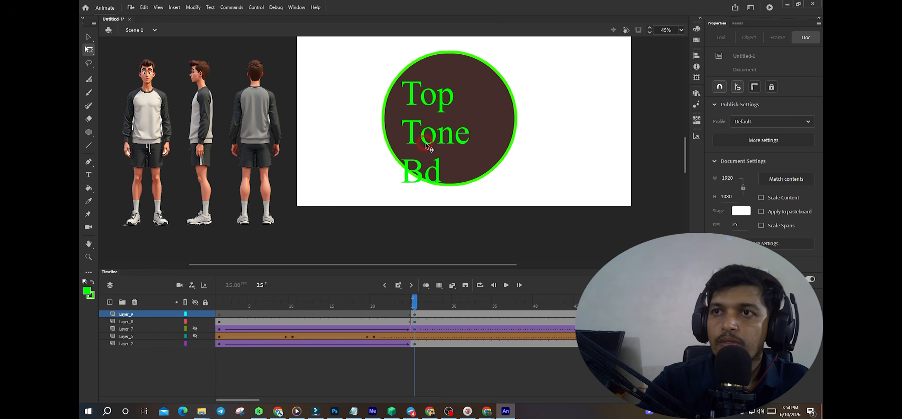
click(466, 170)
click(558, 155)
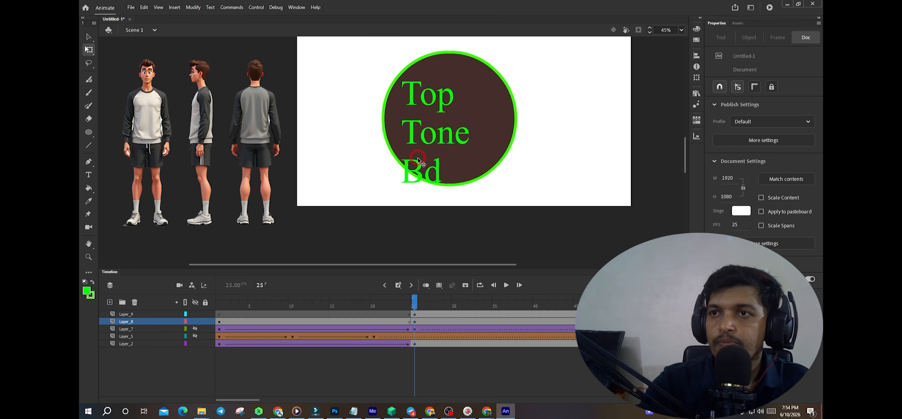
click(407, 167)
drag(483, 190, 464, 164)
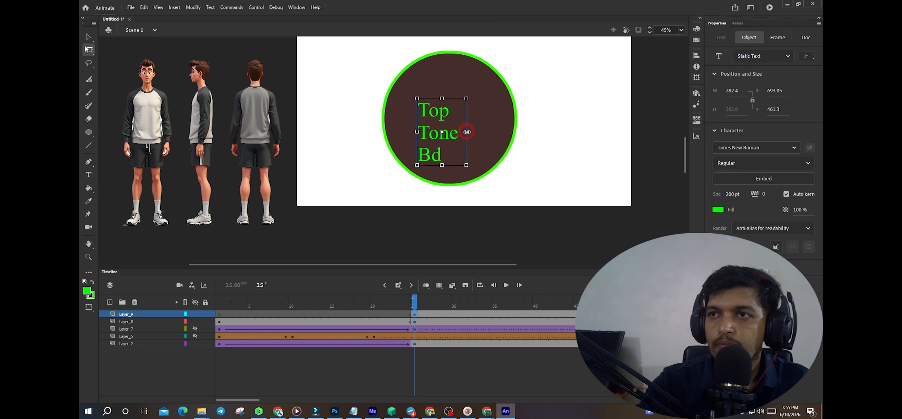
drag(465, 132, 481, 136)
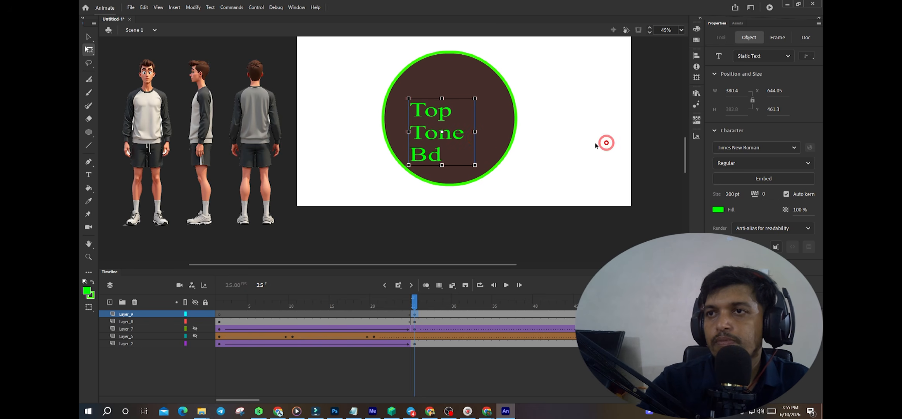
drag(461, 131, 476, 123)
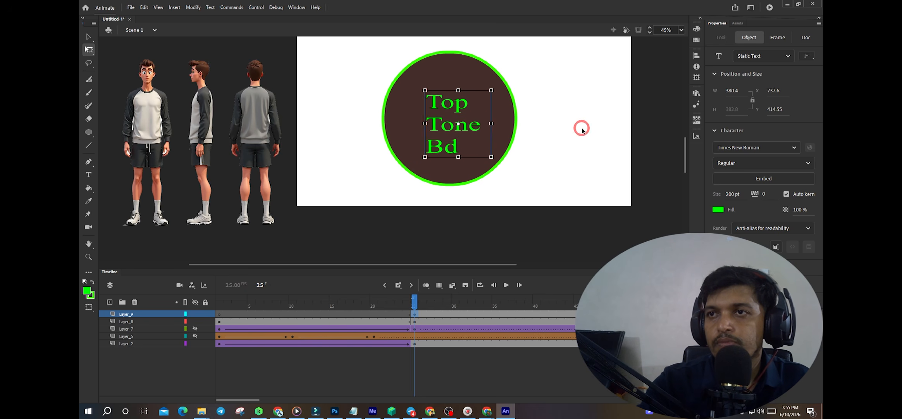
click(582, 127)
Create a classic tween on Layer_8 from frame 1 and scrub through it to frame 25
drag(415, 299, 217, 331)
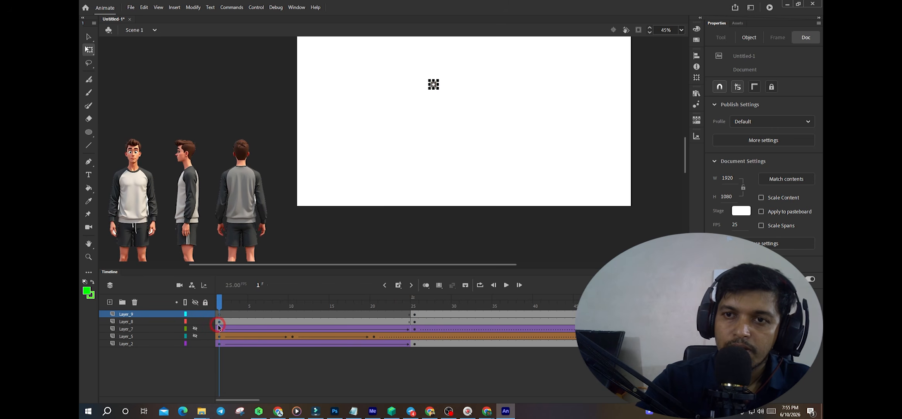
right_click(220, 322)
click(295, 97)
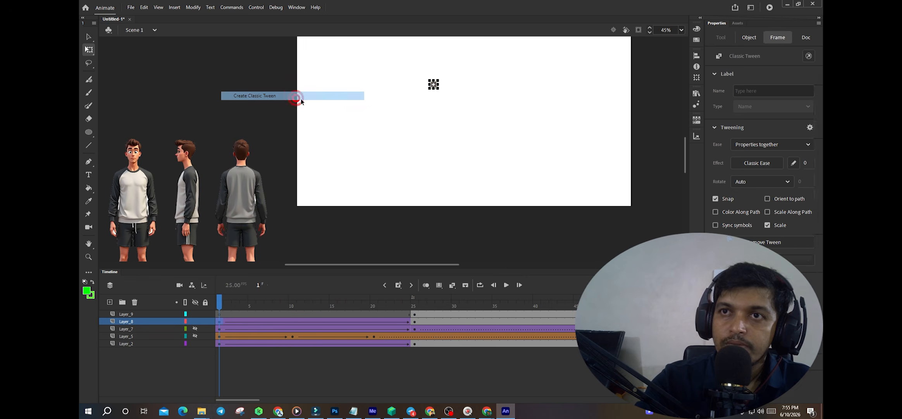
click(280, 300)
drag(303, 302, 416, 303)
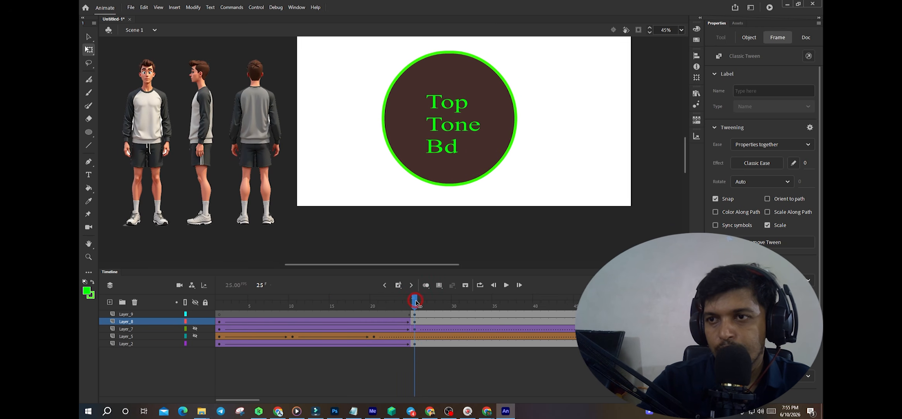
Move Layer_9's text keyframe from frame 25 to frame 20 and scale the text down to about 247 px wide
click(416, 313)
drag(415, 313, 374, 315)
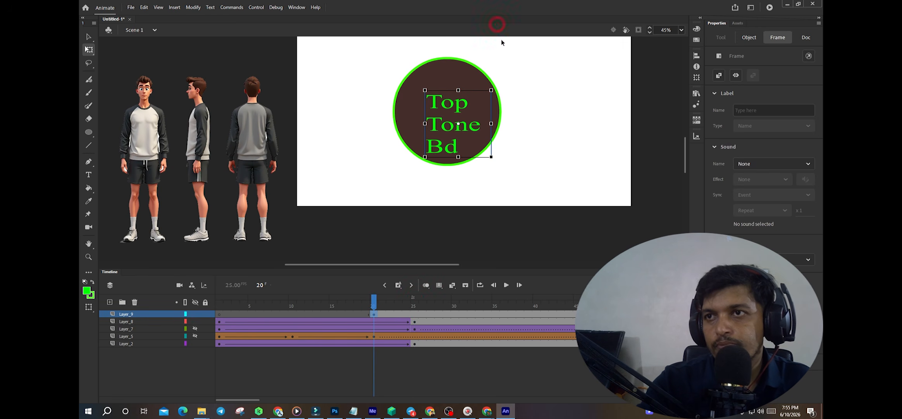
drag(491, 156, 470, 134)
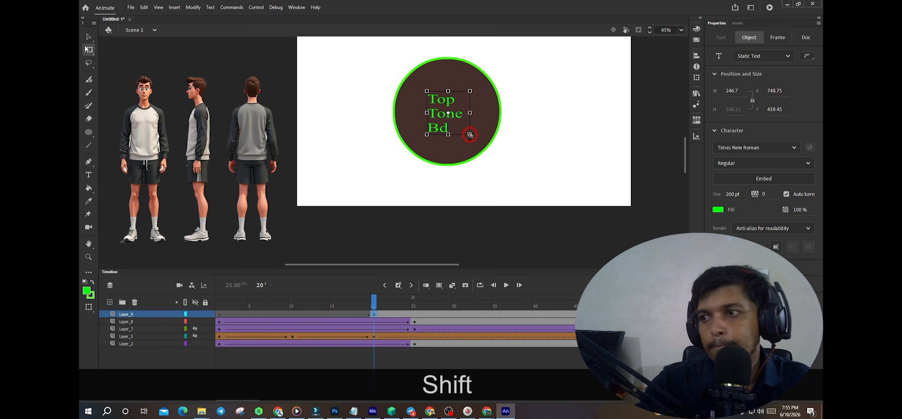
click(415, 315)
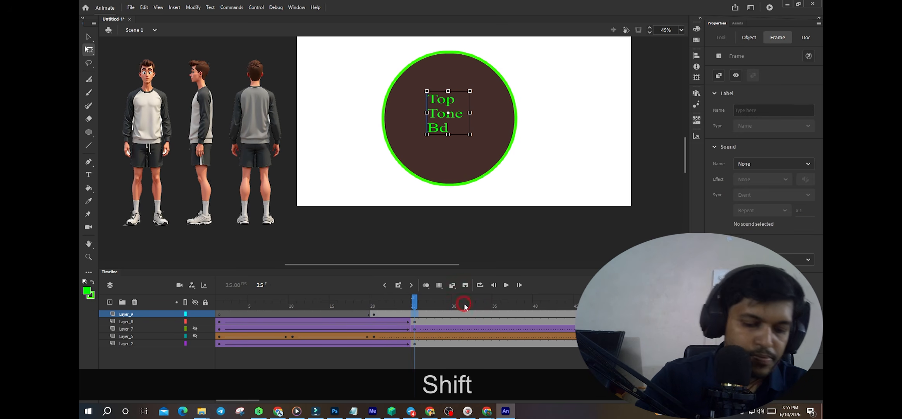
key(F6)
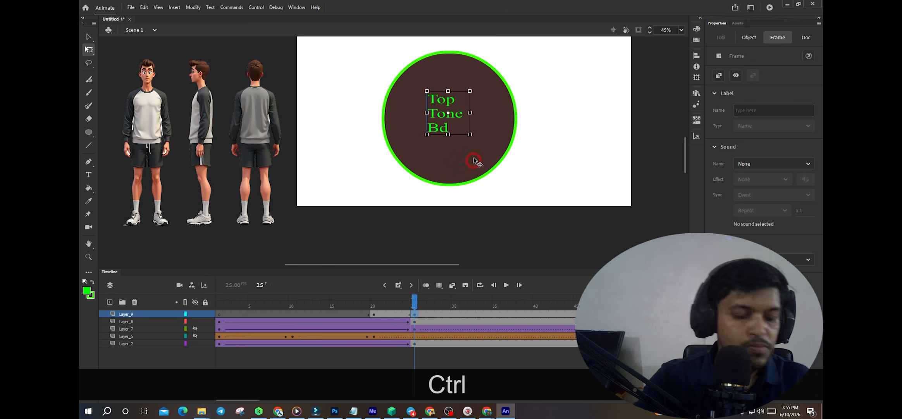
key(ctrl+z)
drag(413, 305, 374, 305)
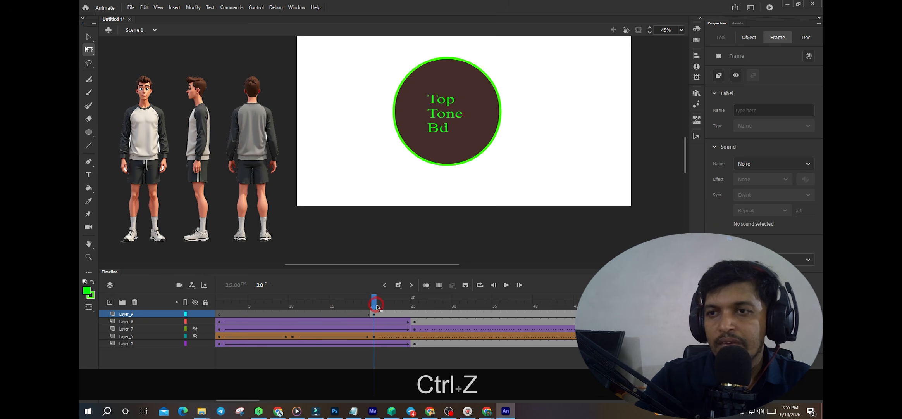
Apply an alpha colour effect of 0% to Layer_9's text keyframe at frame 20
click(383, 161)
click(438, 118)
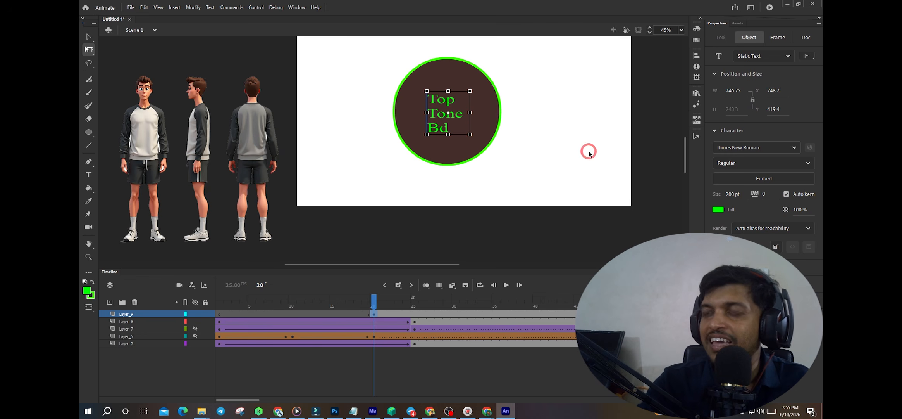
click(783, 44)
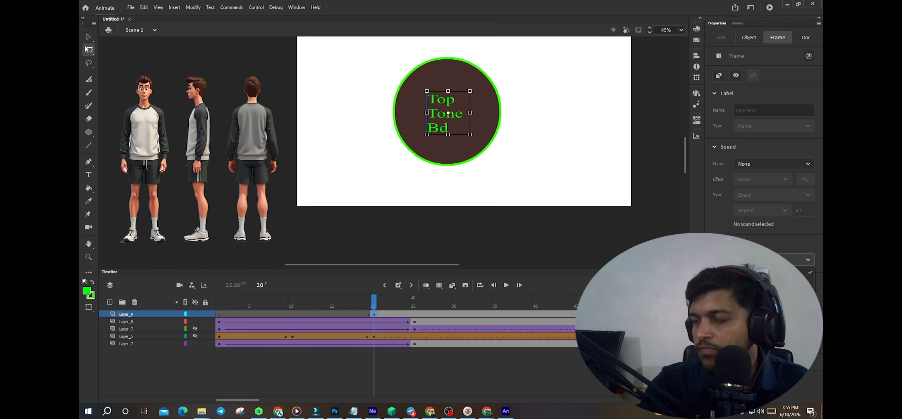
click(756, 321)
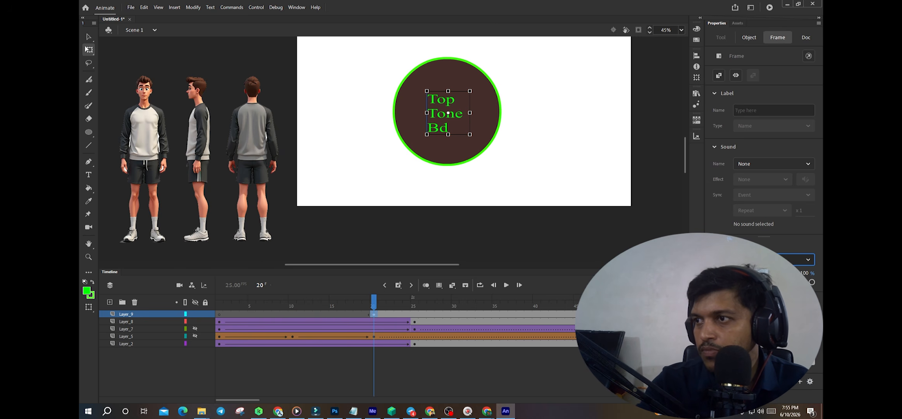
drag(784, 273, 740, 274)
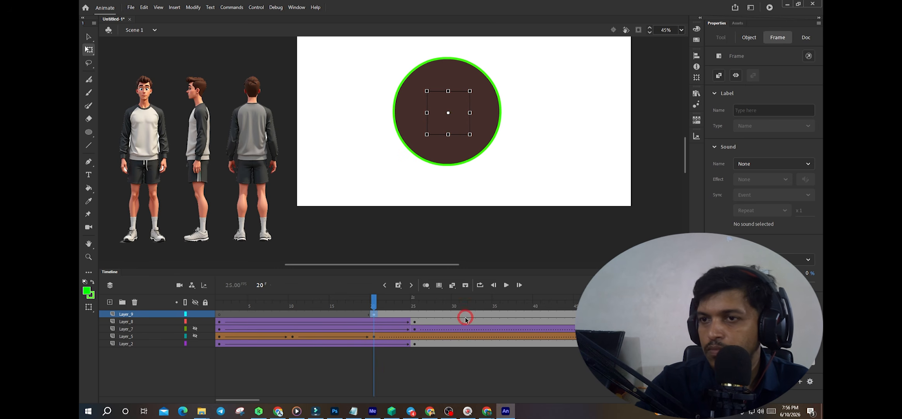
Insert a keyframe on Layer_9 at frame 25 and raise its alpha to 100%
click(415, 314)
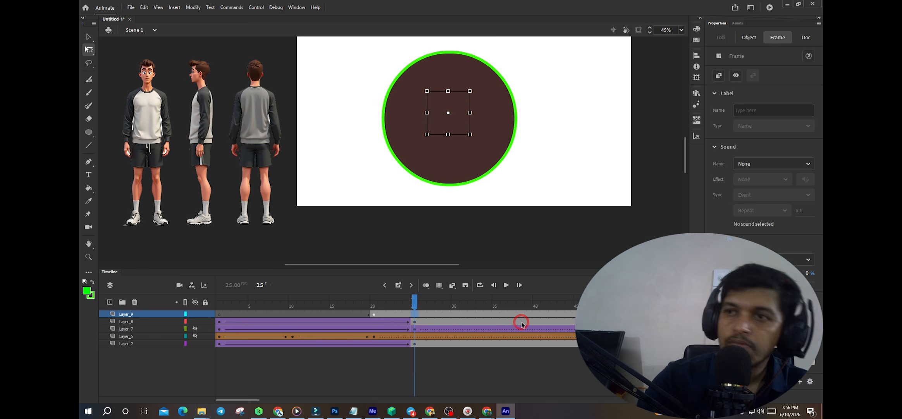
key(F6)
drag(736, 282, 812, 282)
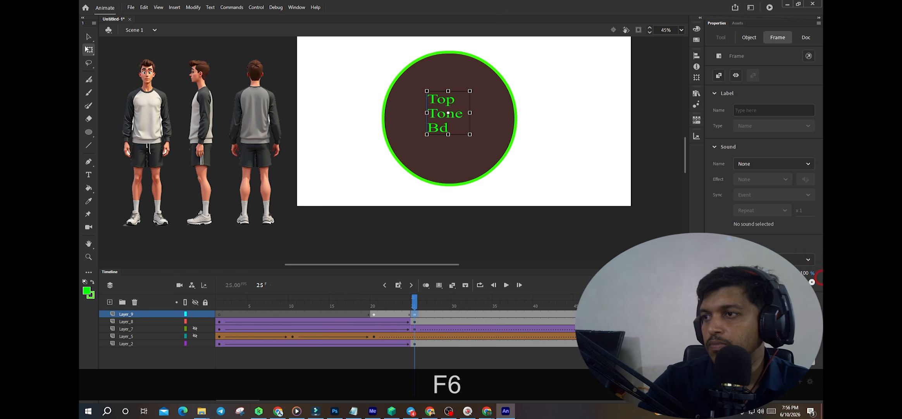
Create a classic tween on Layer_9 between the keyframes at frames 20 and 25
right_click(374, 315)
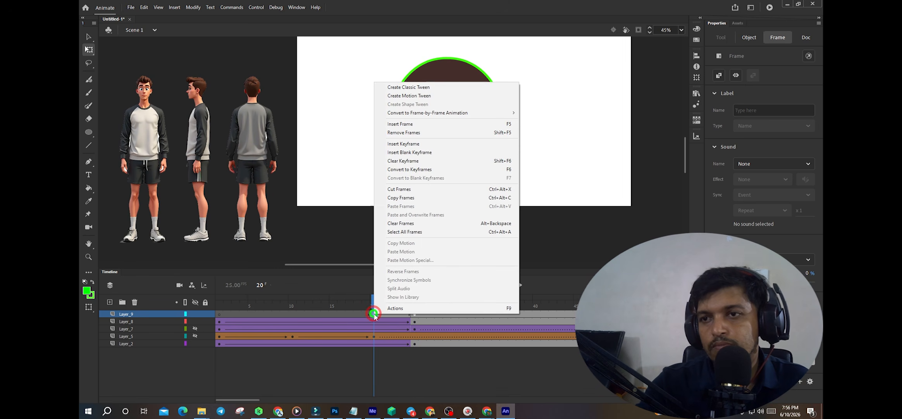
click(425, 87)
click(484, 228)
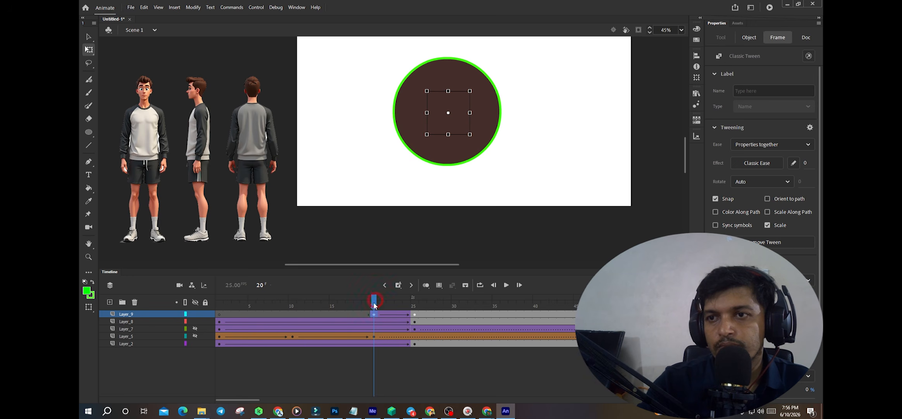
Play the animation from frame 1 to check the growing circle and text fade-in, and scrub back towards frame 25
click(496, 288)
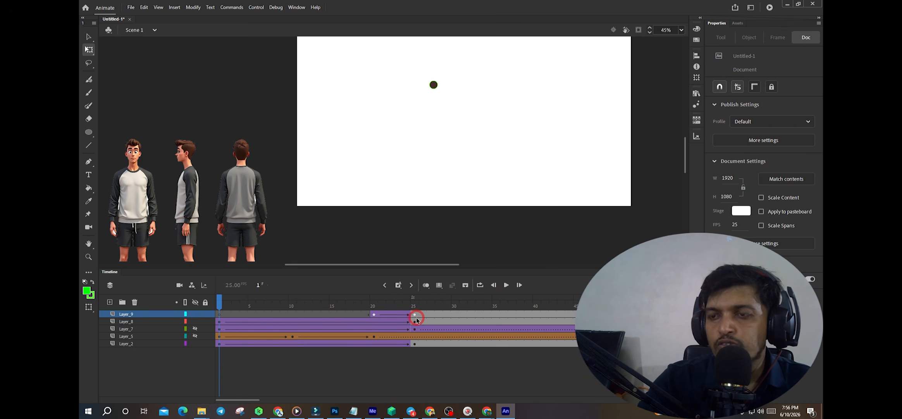
click(507, 285)
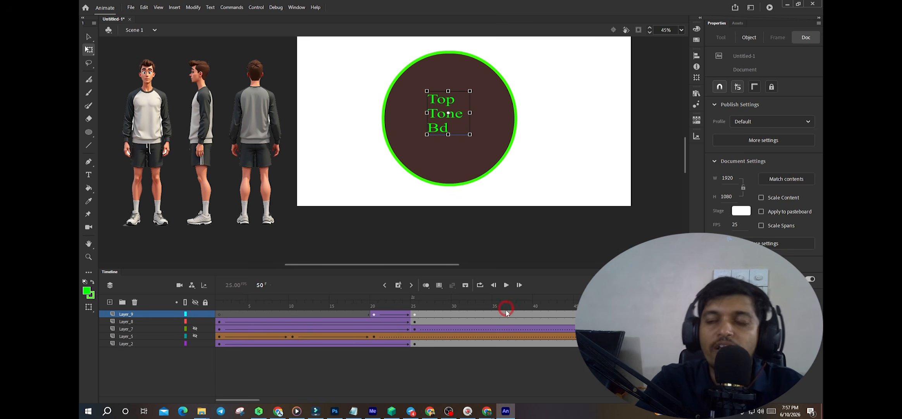
drag(486, 306, 438, 311)
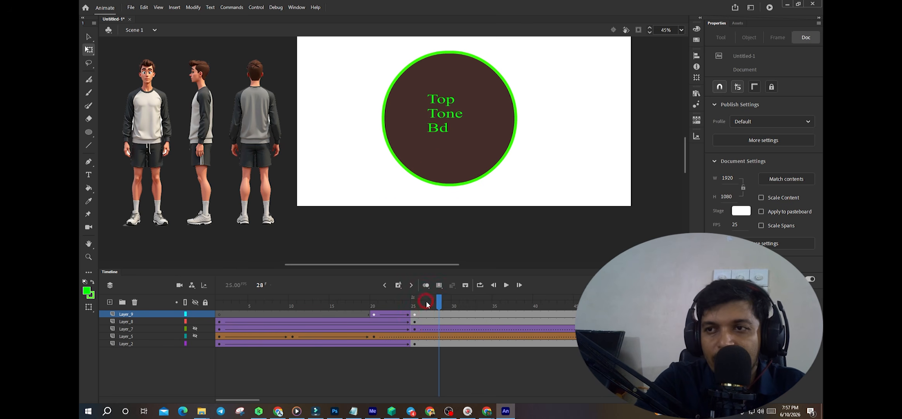
drag(438, 302, 413, 302)
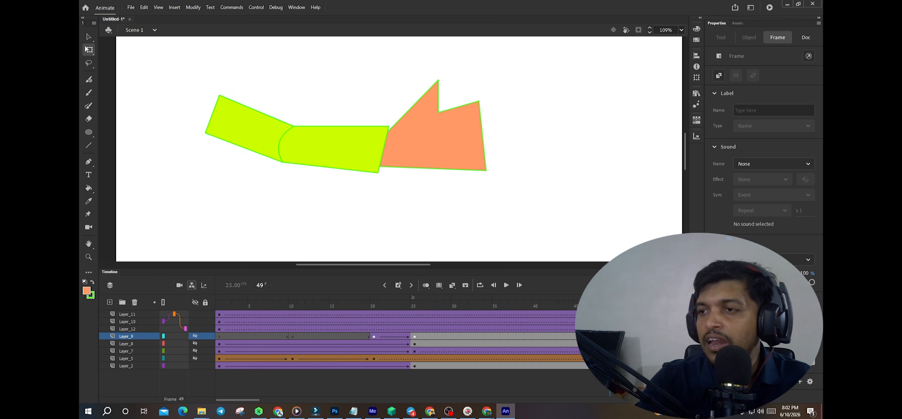
Remove the closing frames up to frame 50 from Layer_9 and Layer_8
click(562, 343)
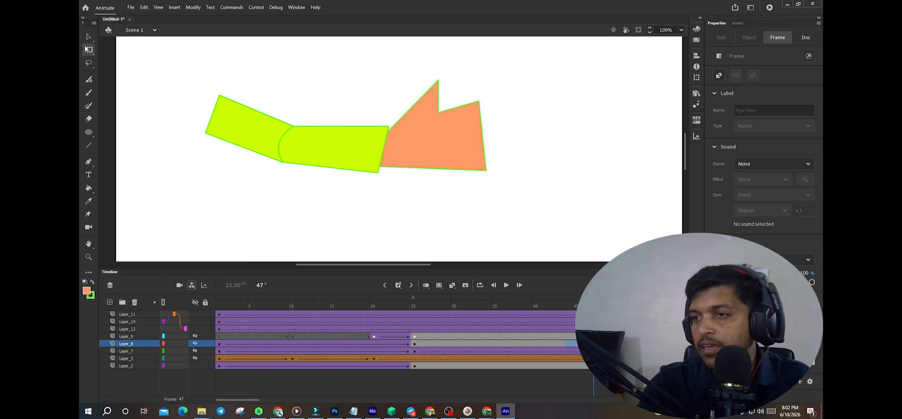
drag(568, 342, 609, 336)
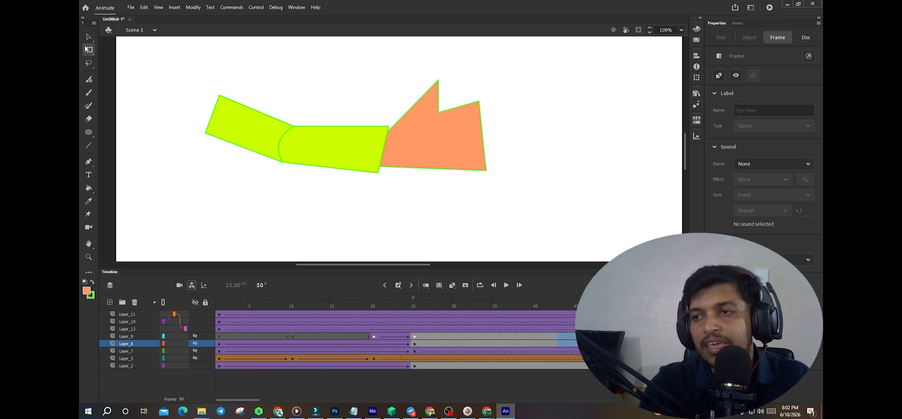
key(shift)
key(shift)
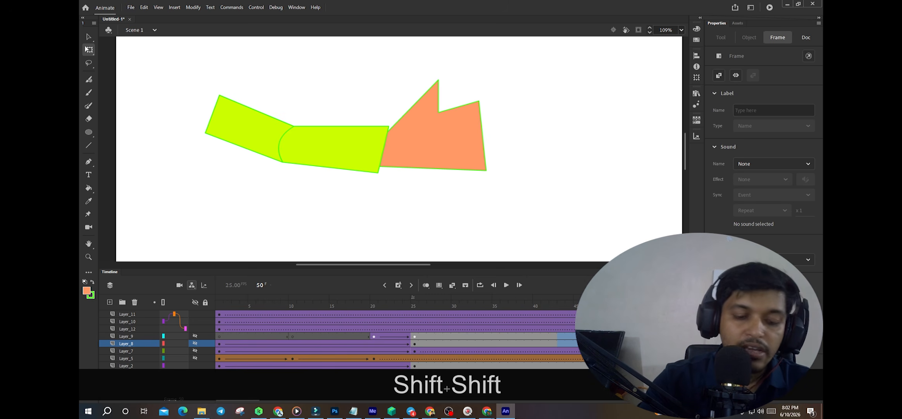
key(F5)
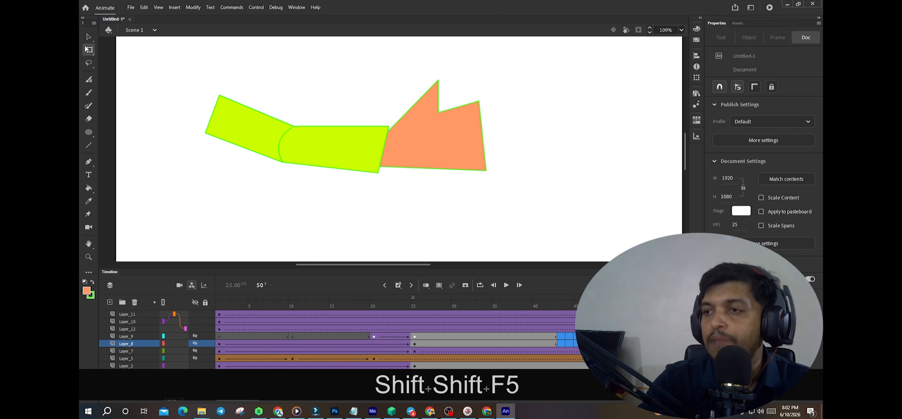
click(613, 222)
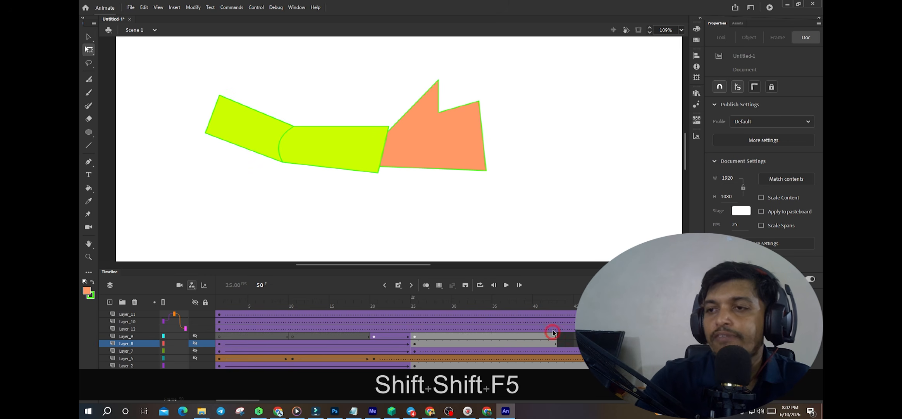
Clear the keyframe at frame 10 on the orange shape-tween layer and scrub to frame 19
click(414, 366)
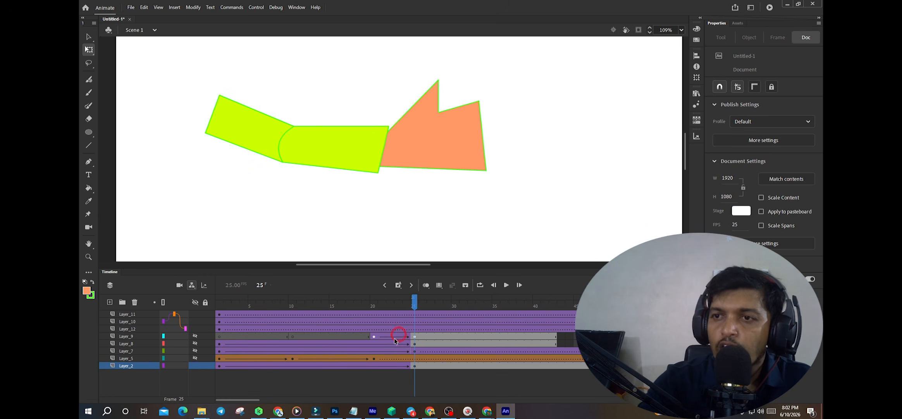
click(374, 336)
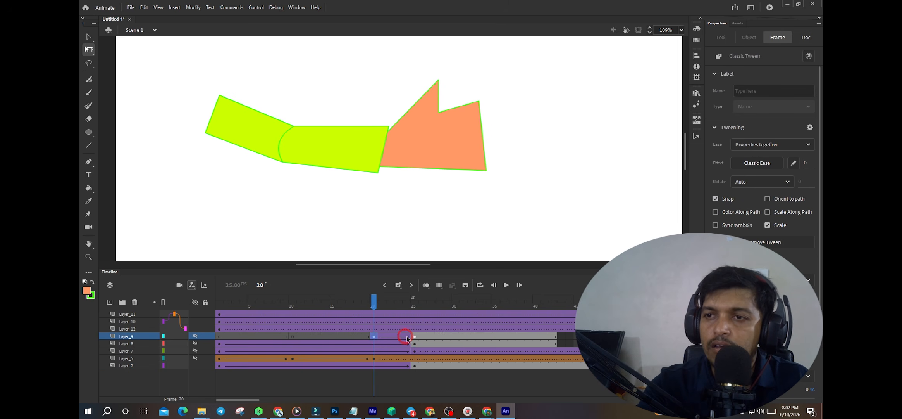
click(292, 361)
key(shift)
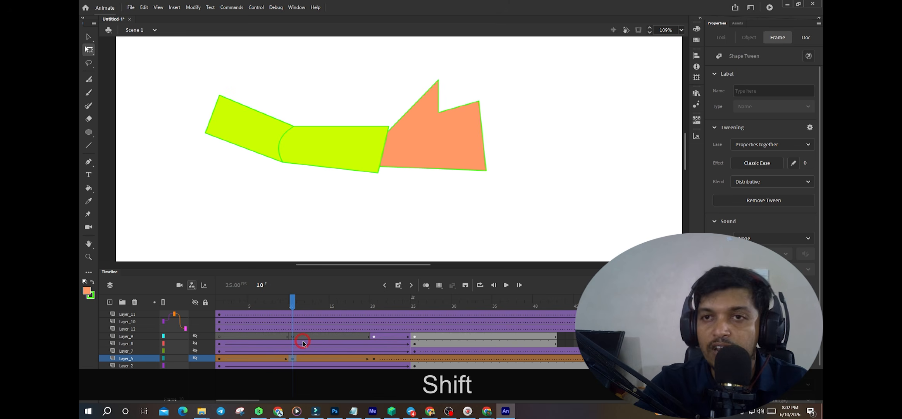
key(shift+F6)
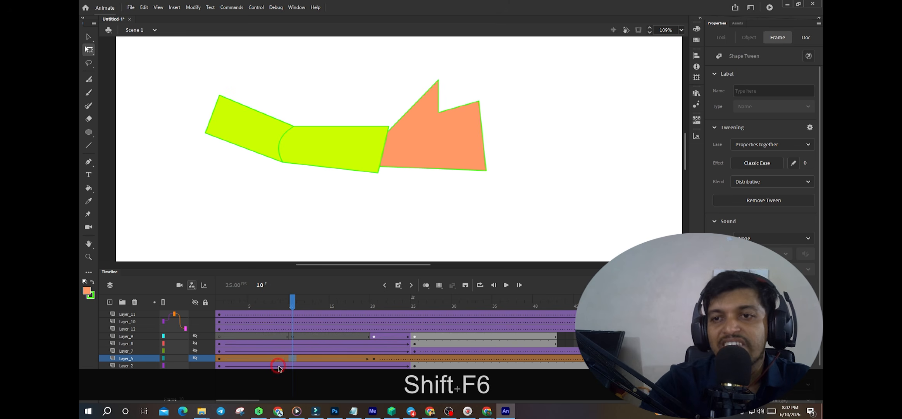
drag(306, 306, 366, 318)
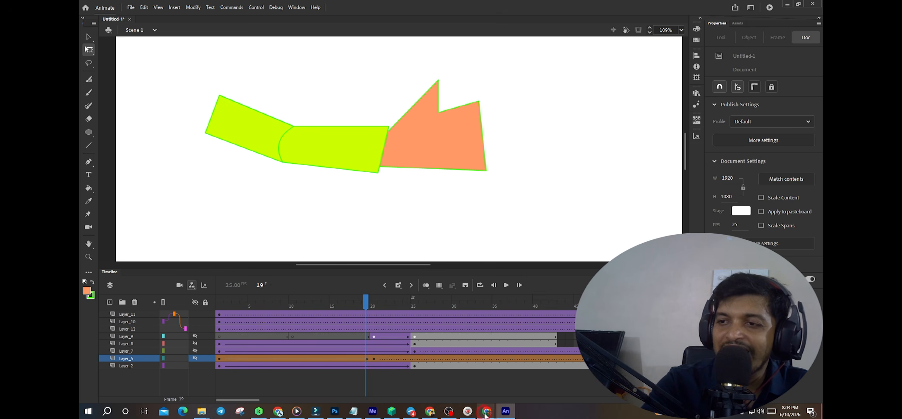
Switch to the Google Meet call to check the participants, and return to Animate
mouse_move(485, 413)
click(456, 389)
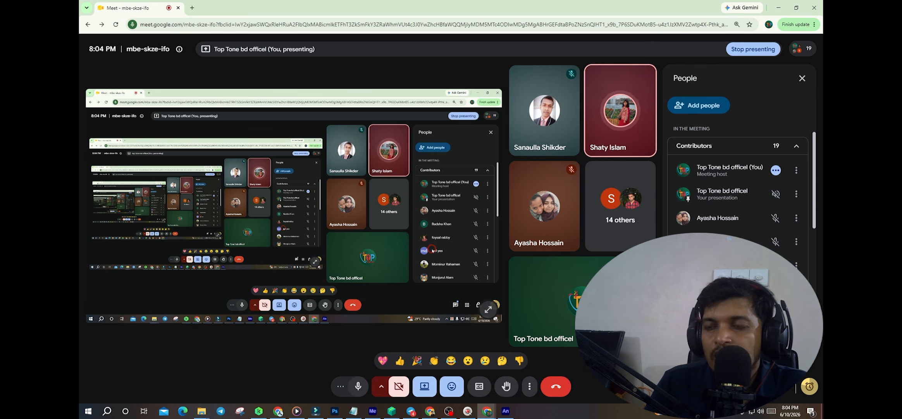
click(779, 6)
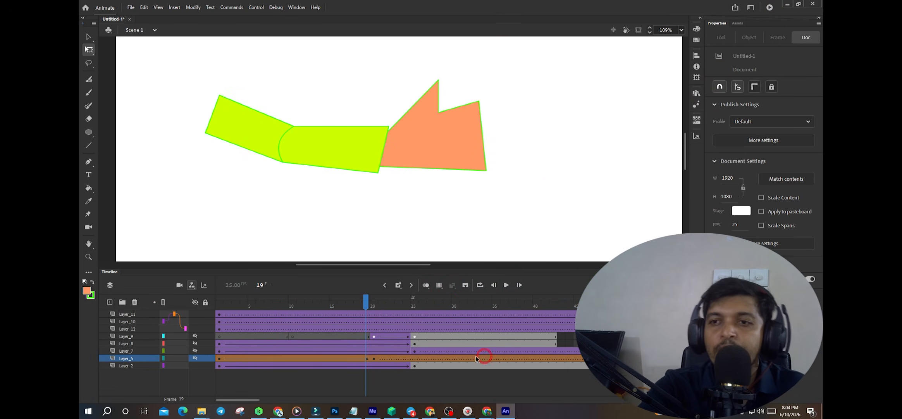
Return to frame 1 and unhide Layer_5 to show the dark oval together with the arm and character artwork
drag(366, 300, 163, 337)
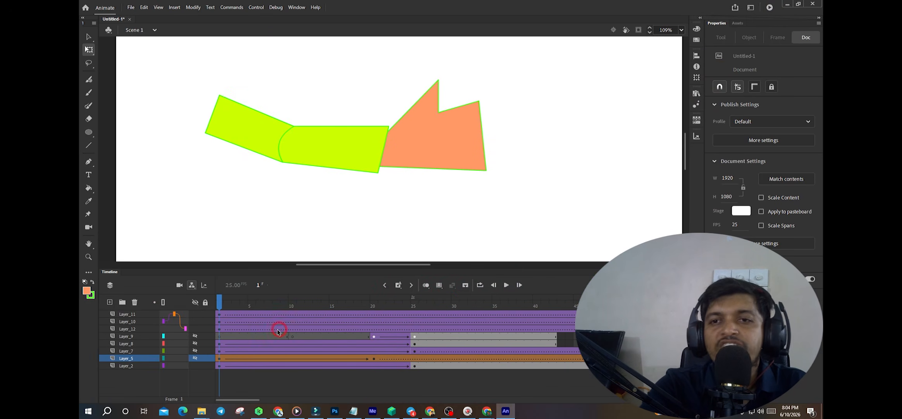
click(195, 357)
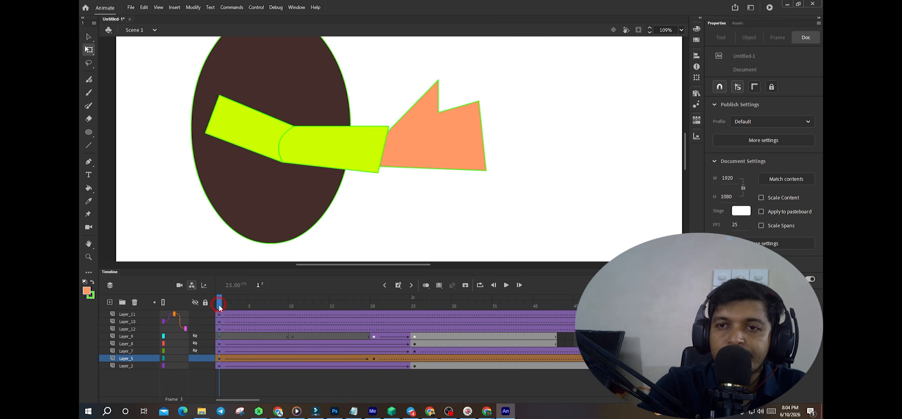
mouse_move(219, 306)
mouse_down()
mouse_move(351, 306)
mouse_move(174, 314)
mouse_up()
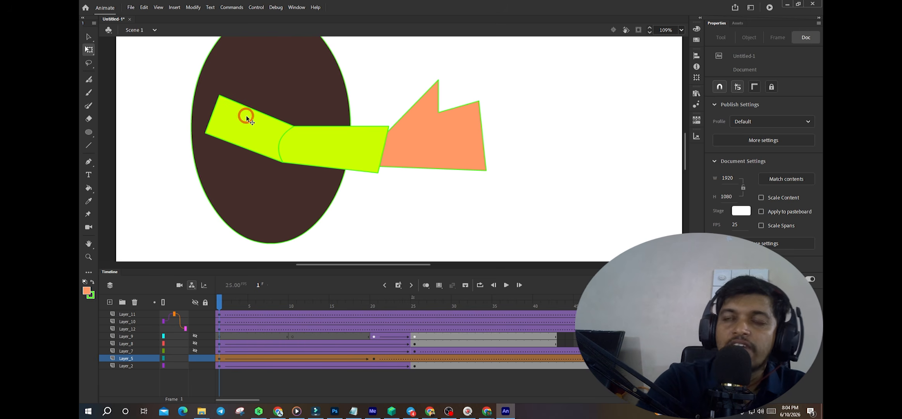
scroll(419, 155, down, 2)
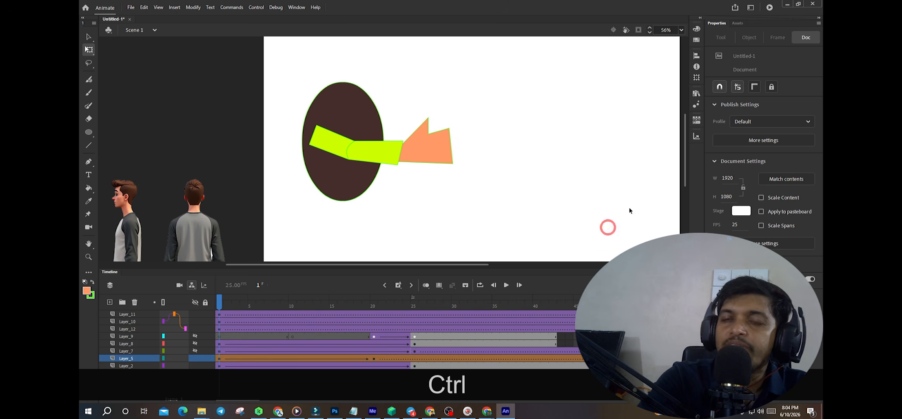
scroll(372, 91, down, 2)
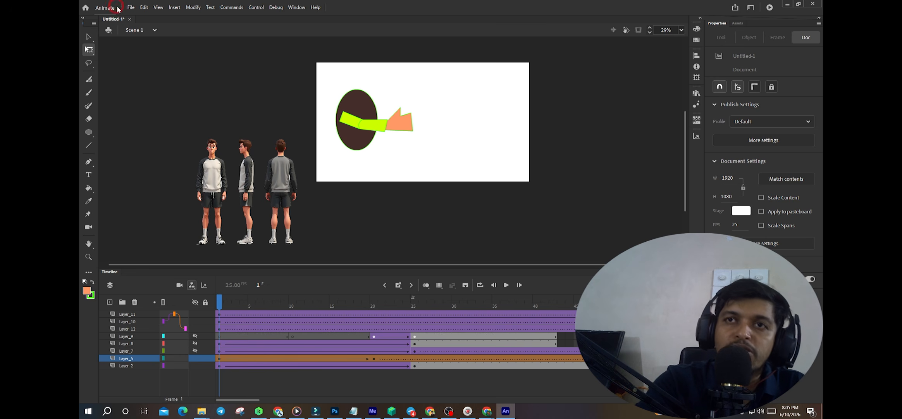
Start saving the document and browse to New Volume (E:) as the save location
click(131, 7)
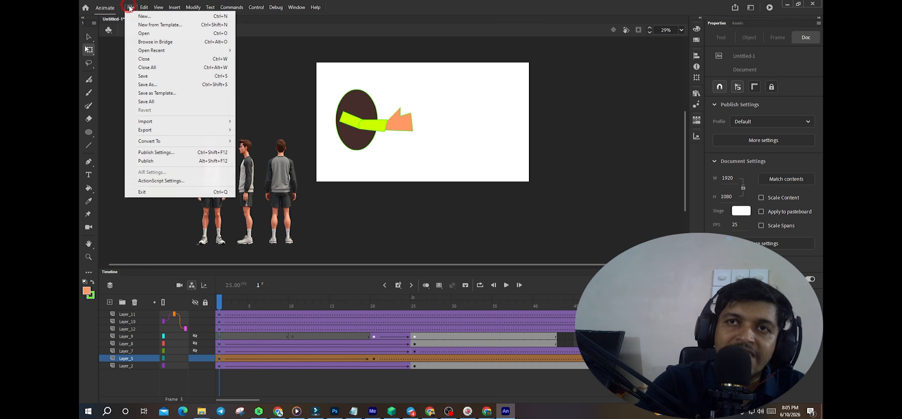
click(167, 76)
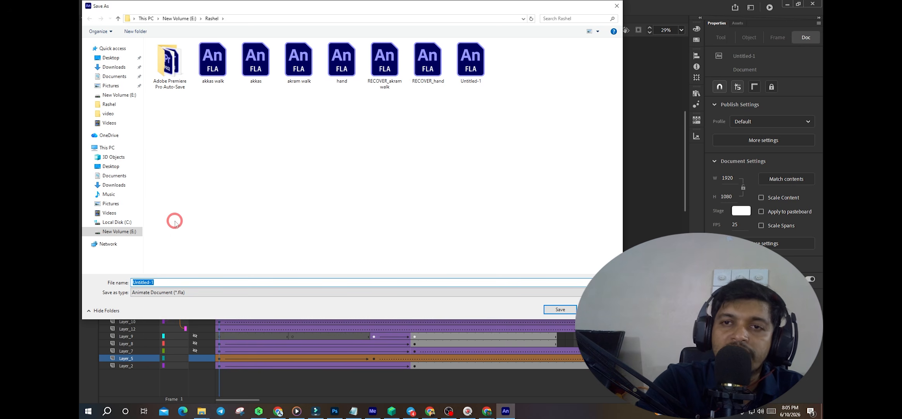
click(119, 223)
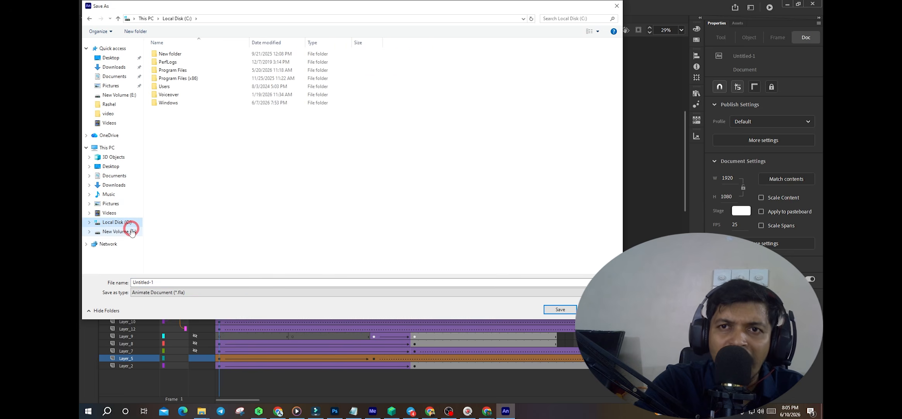
click(120, 230)
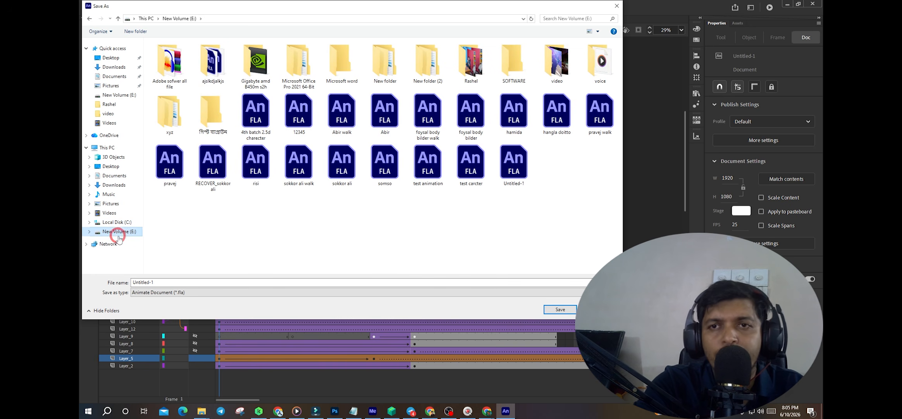
Create a folder named habi jabi on New Volume (E:)
right_click(383, 230)
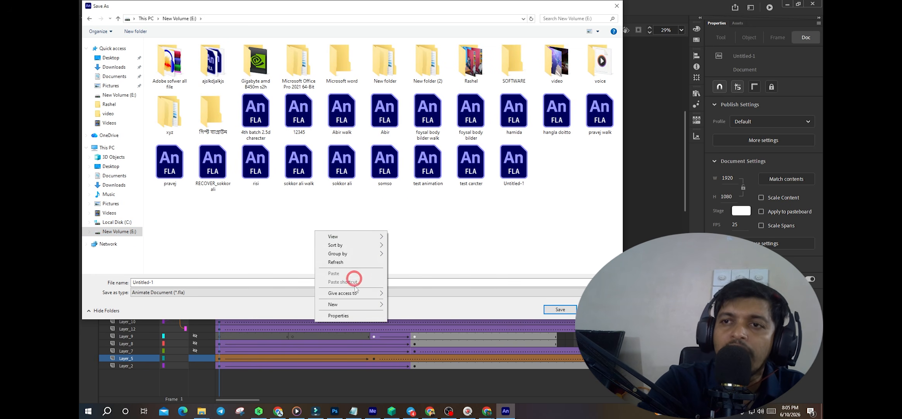
right_click(260, 226)
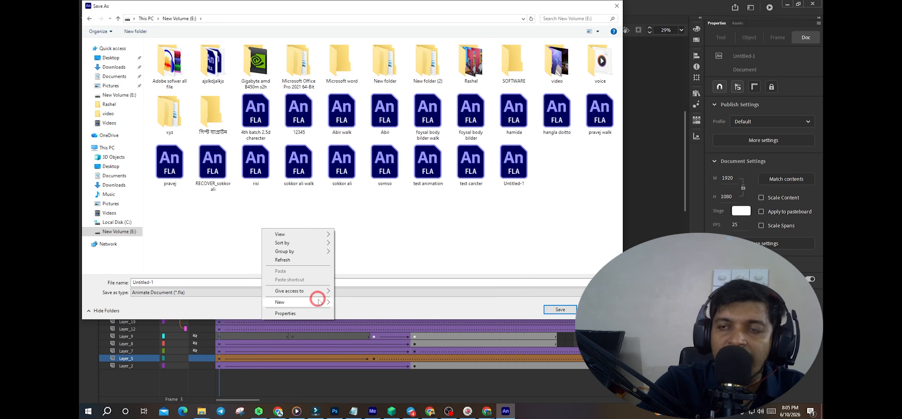
mouse_move(315, 300)
click(213, 242)
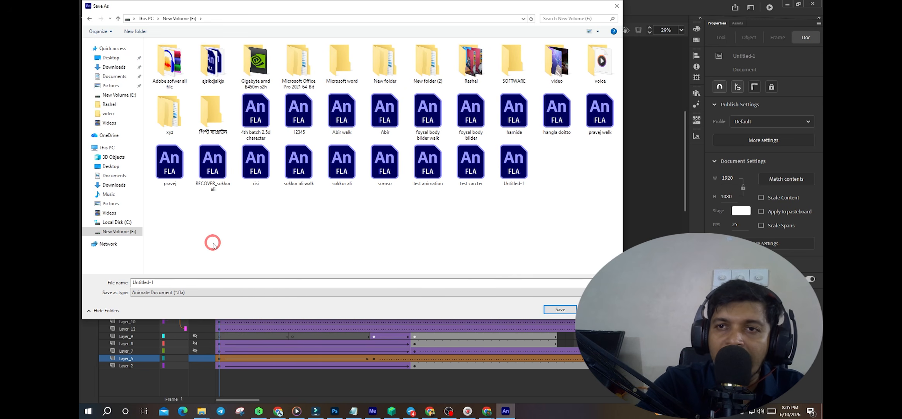
right_click(213, 243)
mouse_move(260, 317)
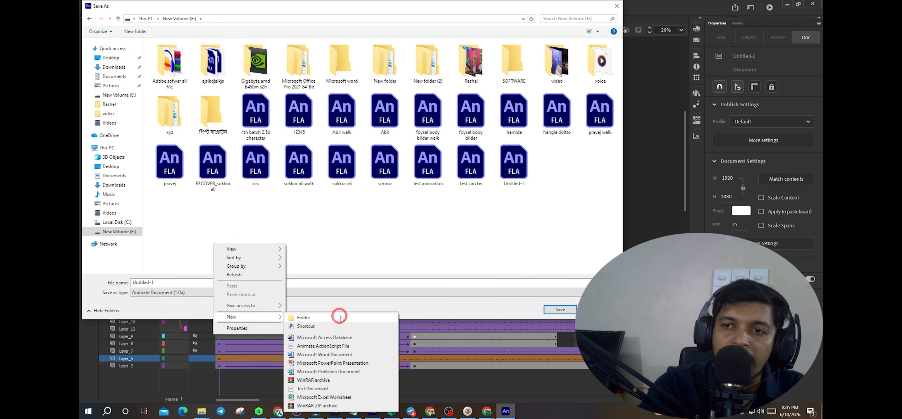
click(330, 315)
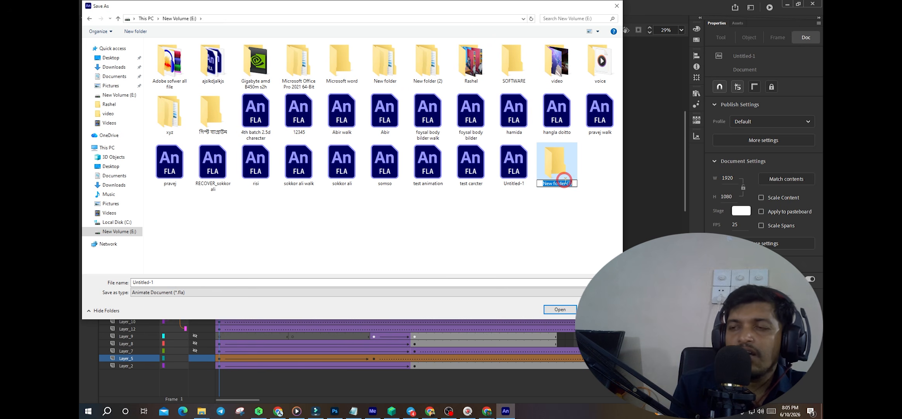
text(habi )
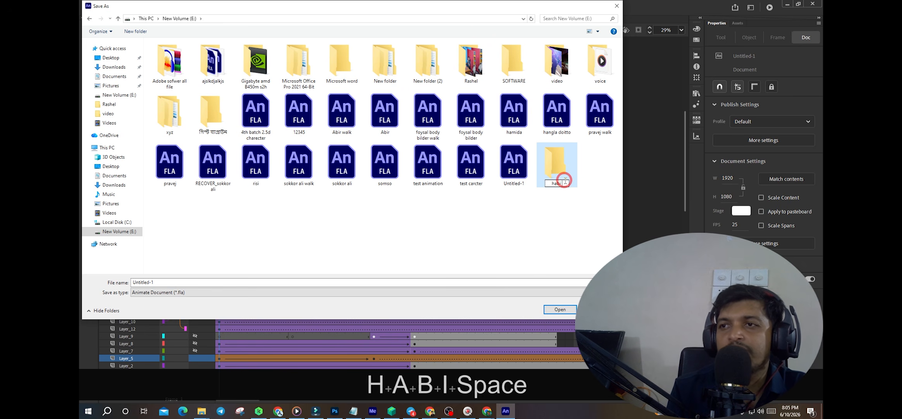
text(jabi)
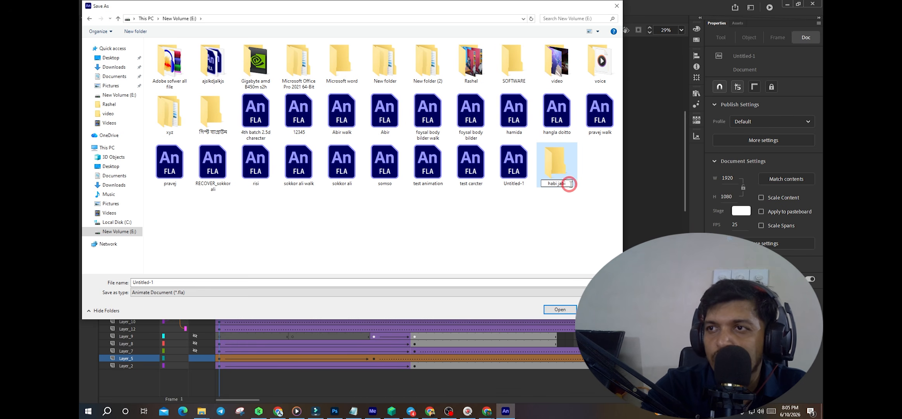
click(559, 220)
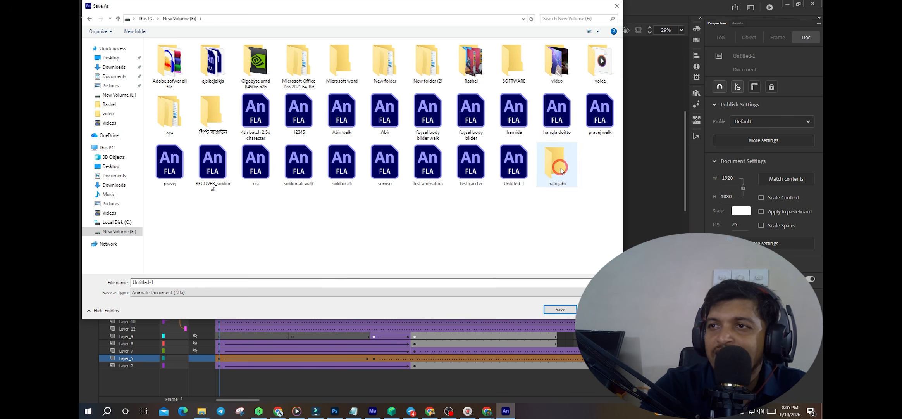
Save the Animate document as habi jabi inside the habi jabi folder
double_click(556, 160)
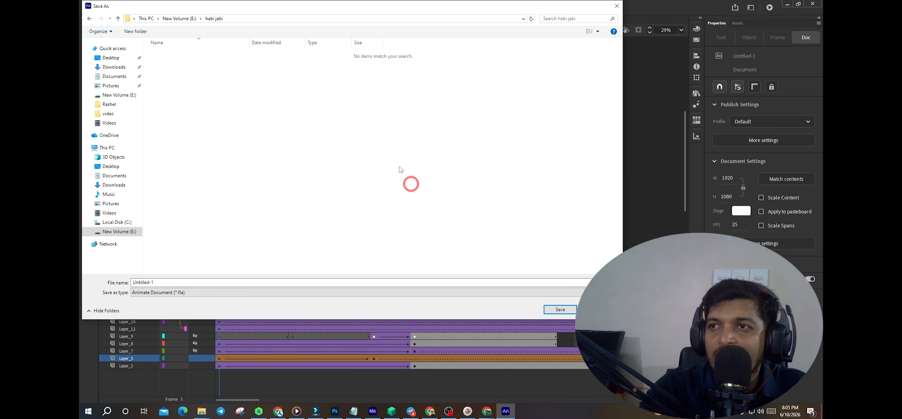
click(177, 283)
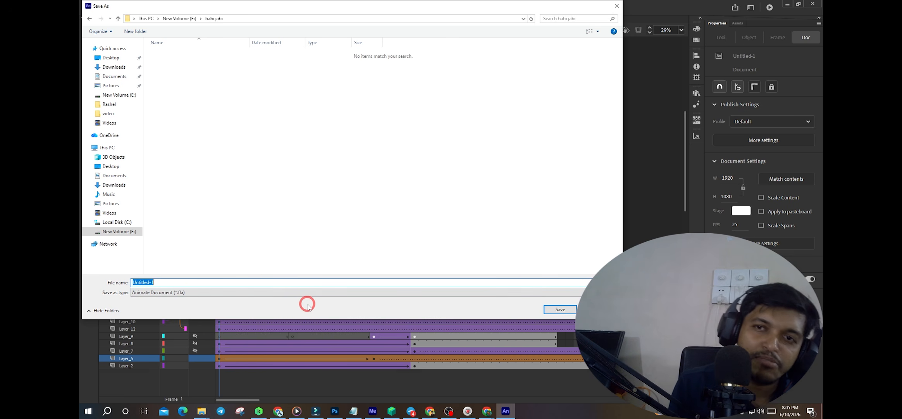
text(habi jab)
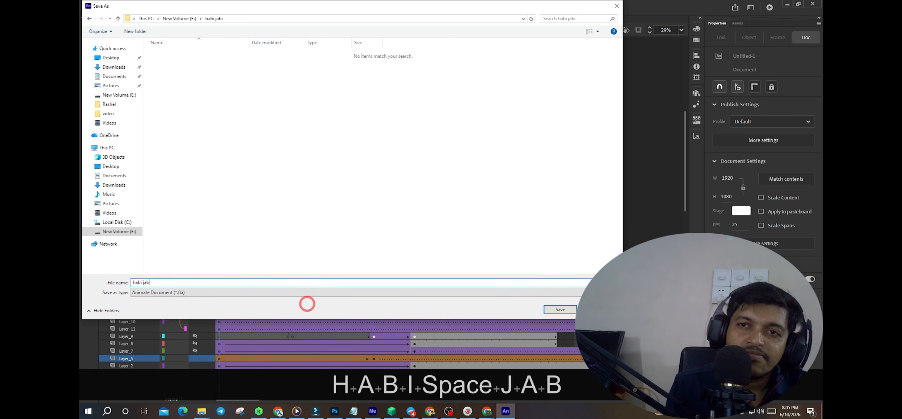
text(oi)
key(BackSpace)
key(BackSpace)
text(i)
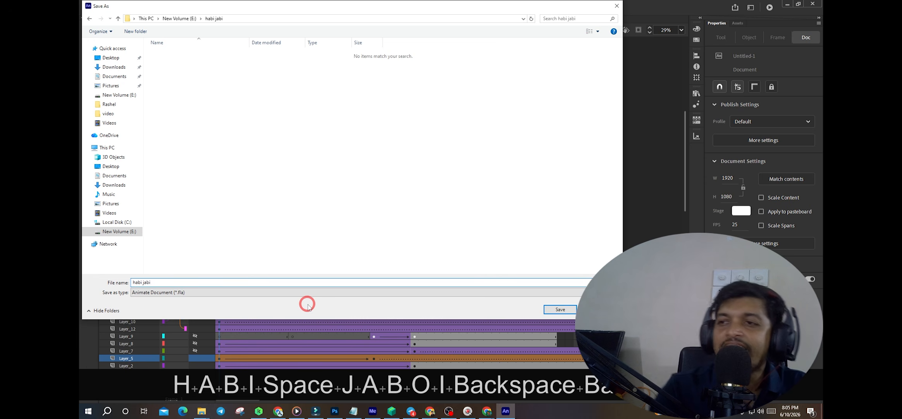
click(560, 309)
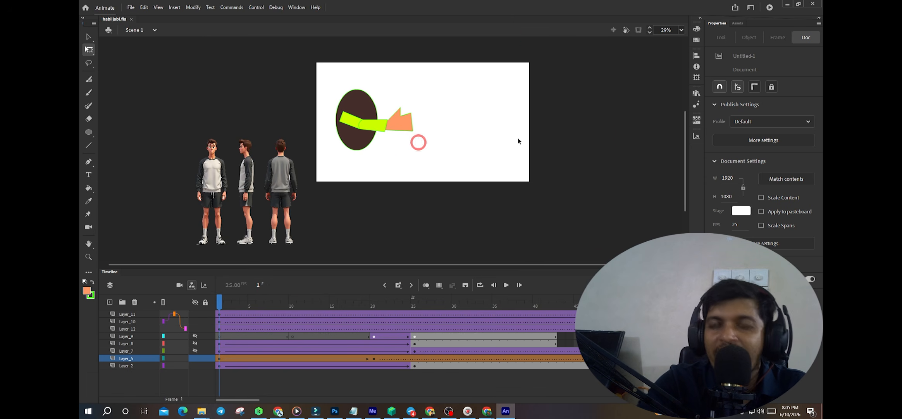
Open the video/media export settings and keep the span at Entire Movie after trying the Scene option
click(132, 8)
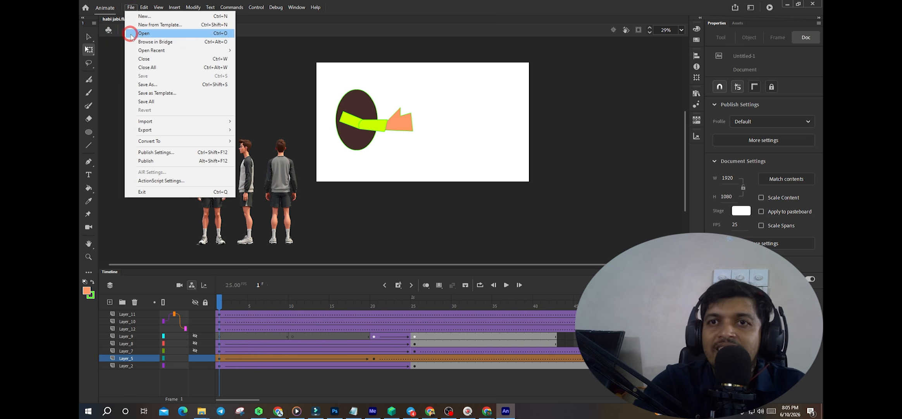
click(128, 7)
click(131, 8)
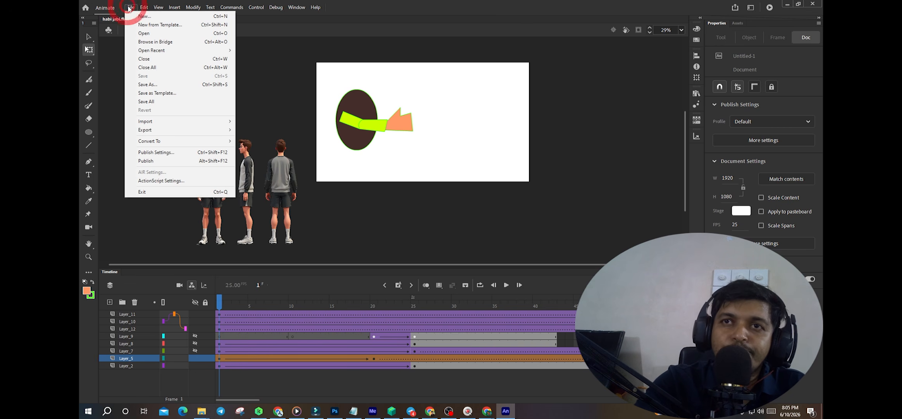
mouse_move(172, 129)
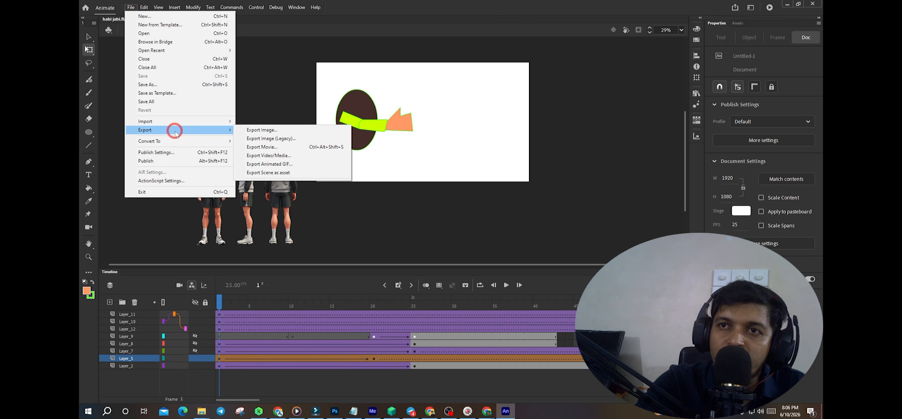
click(282, 156)
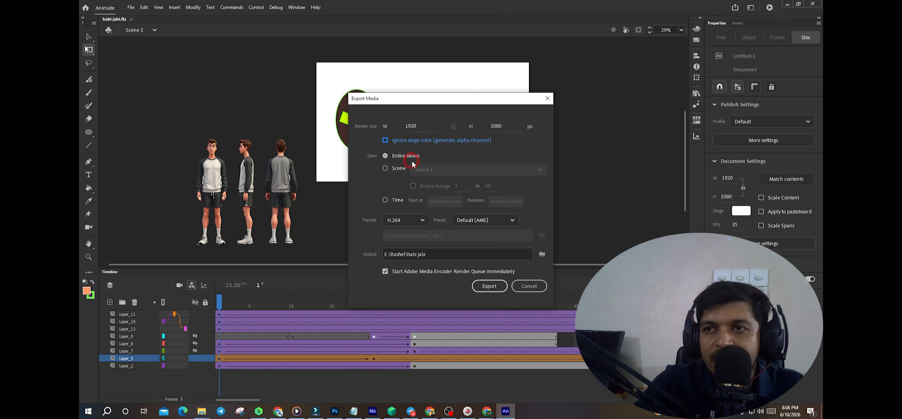
click(384, 169)
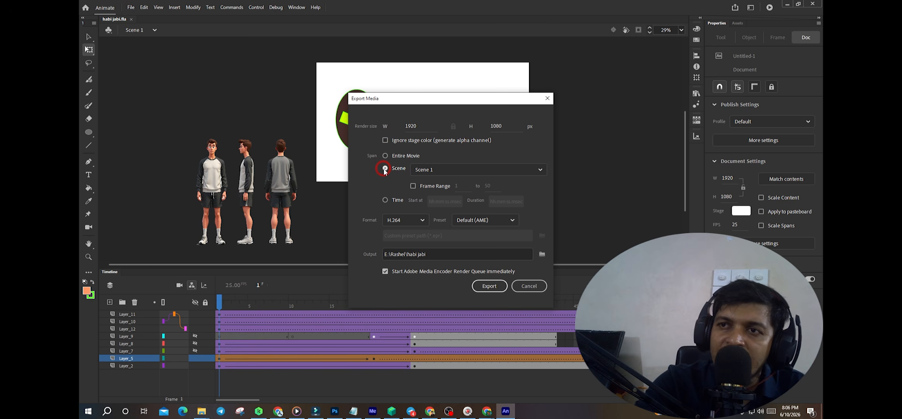
click(385, 155)
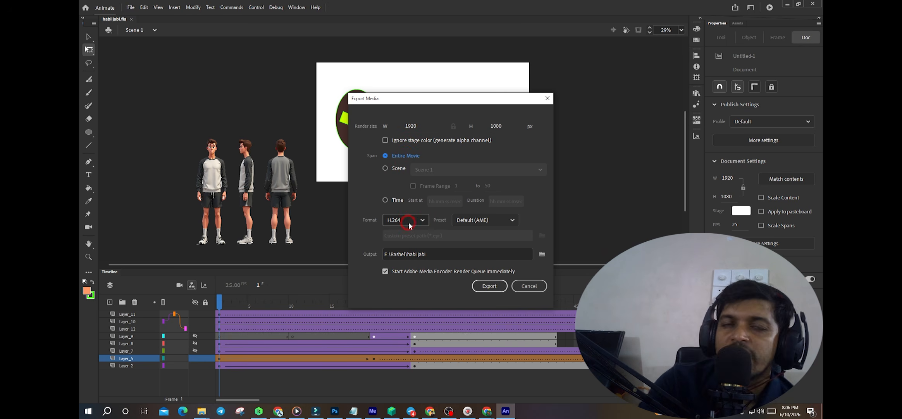
Set the export output to E:\habi jabi\habi jabi and try to export the movie as H.264 video
click(542, 251)
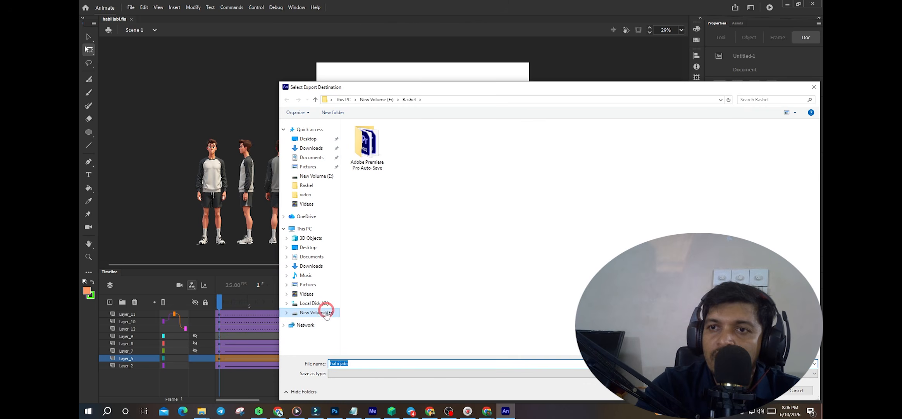
click(326, 313)
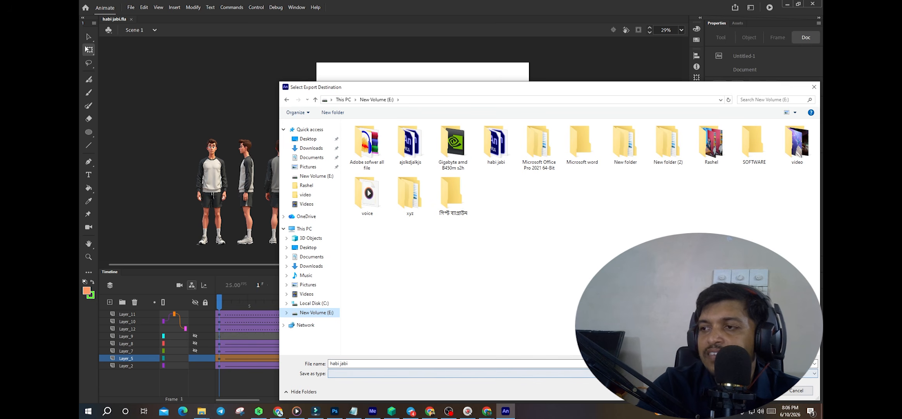
key(Return)
key(Return)
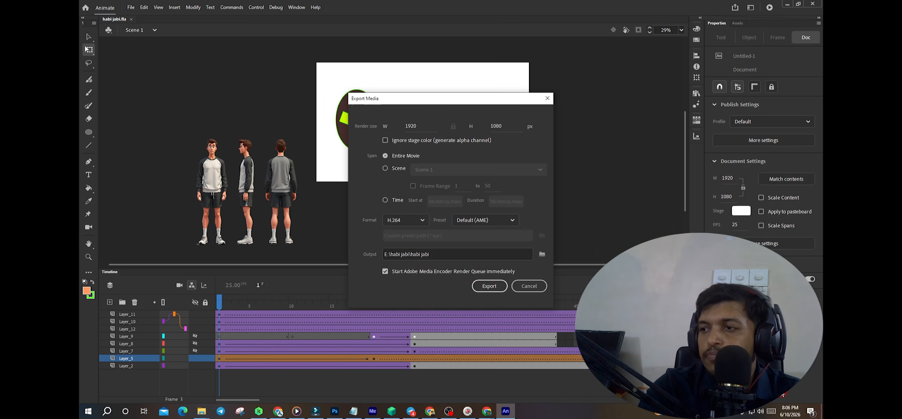
click(489, 286)
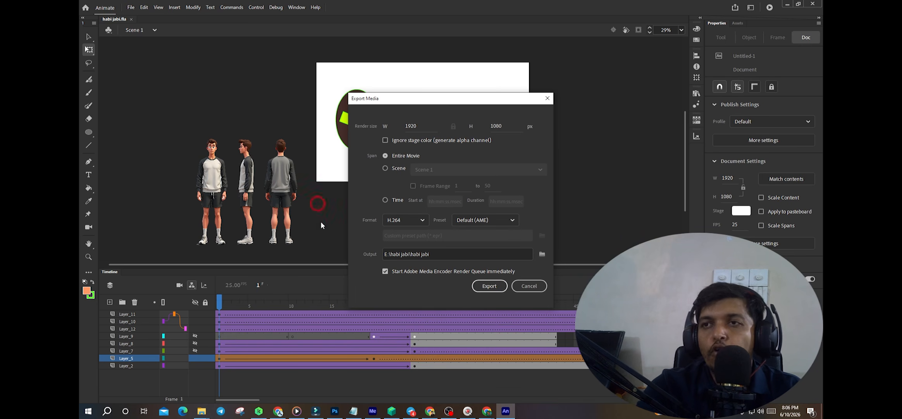
click(524, 285)
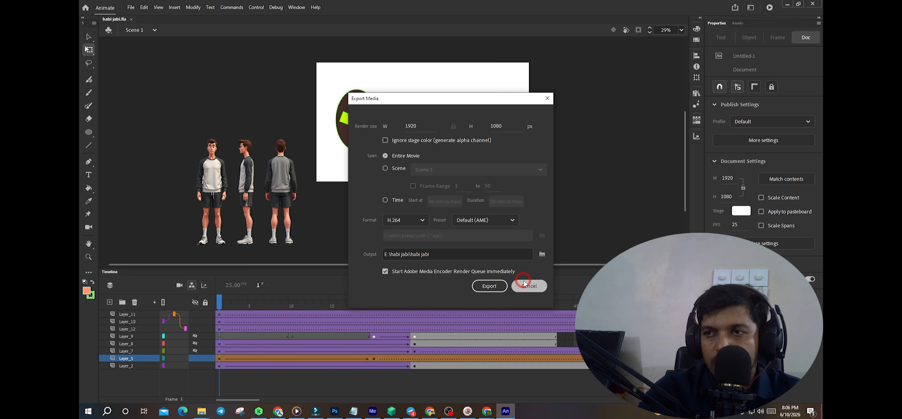
Close the media export settings without exporting
click(530, 286)
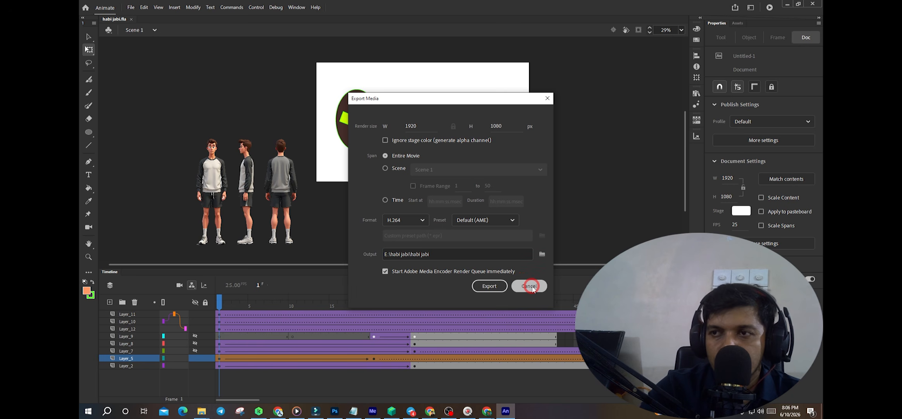
click(547, 98)
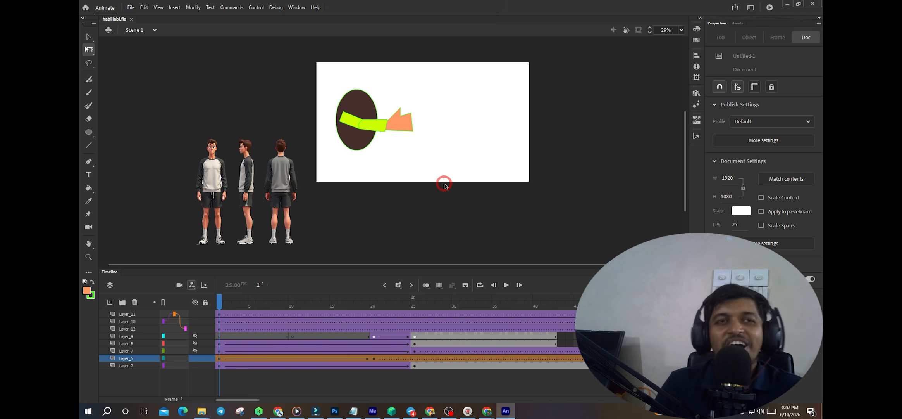
Set the general preferences' auto-recovery interval to 1 minute and switch to the Expert Preferences
click(130, 8)
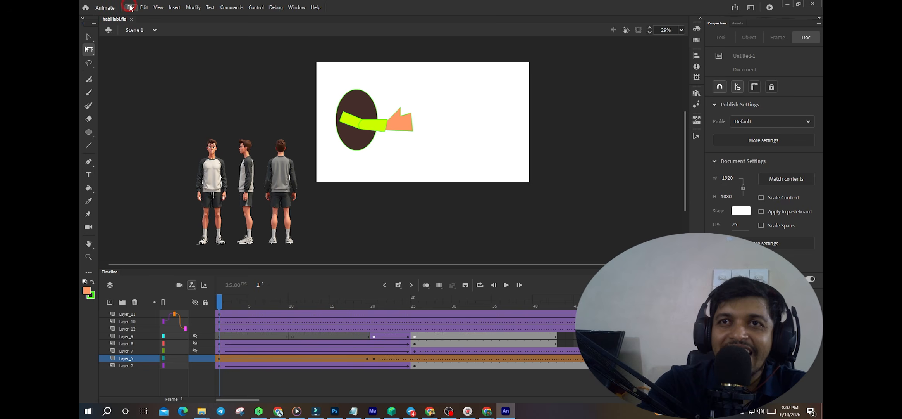
mouse_move(144, 7)
click(169, 186)
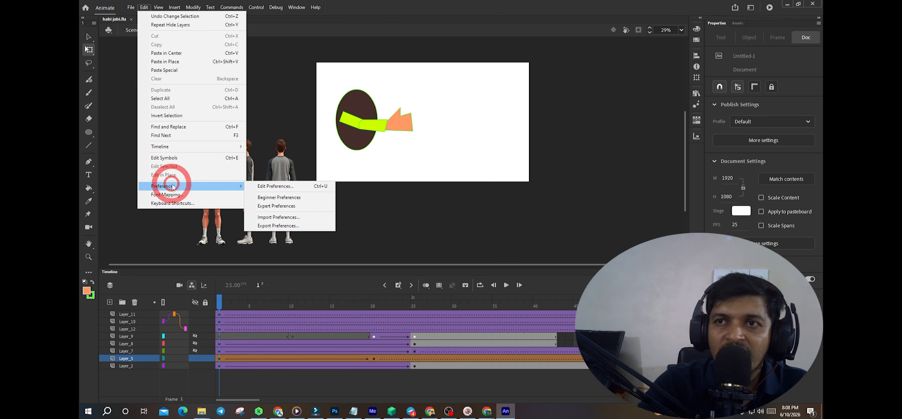
click(299, 185)
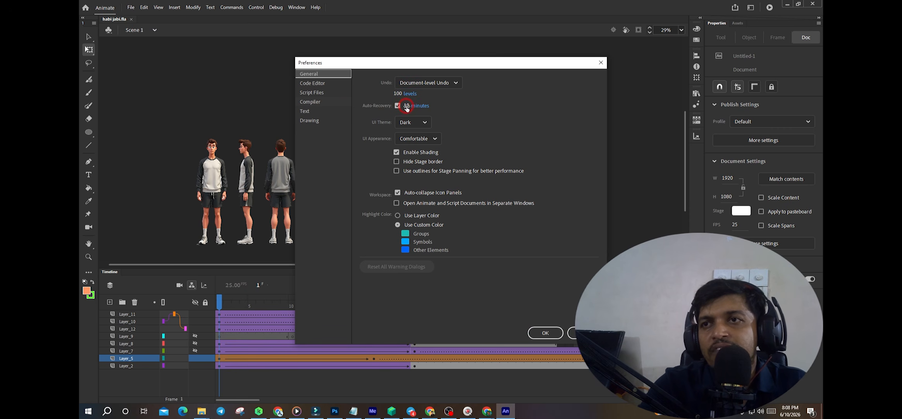
drag(407, 109, 398, 109)
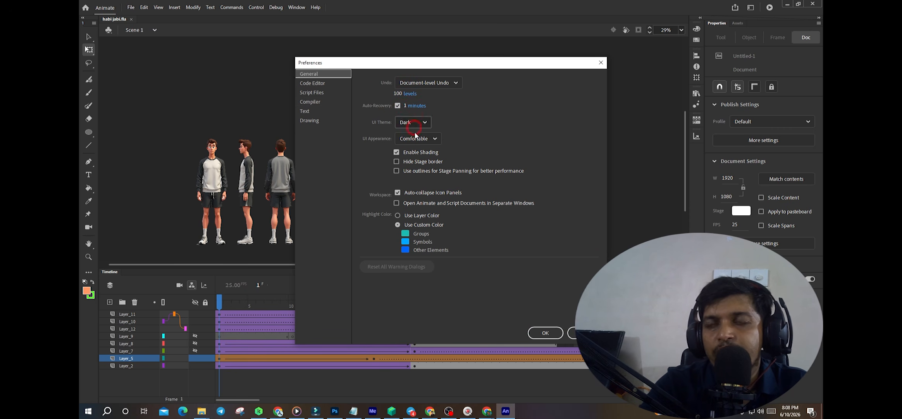
click(537, 393)
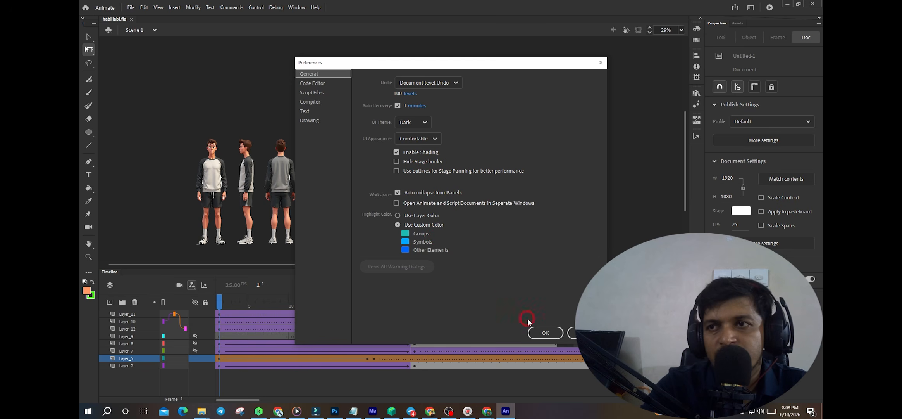
click(545, 334)
click(294, 208)
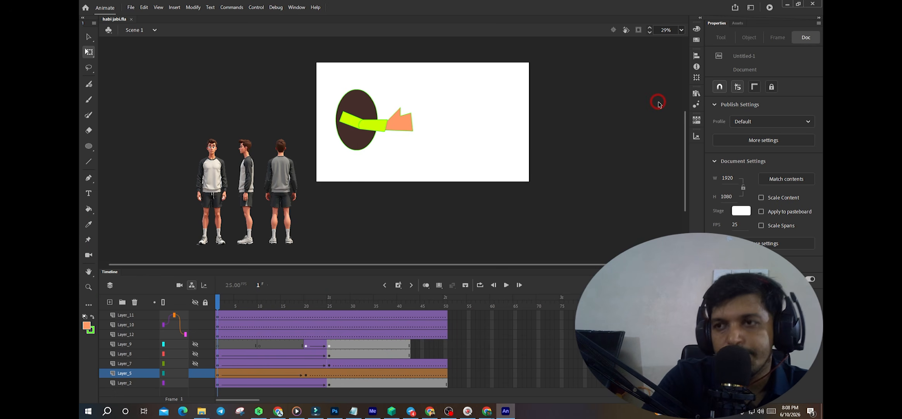
Reopen the preferences for review, close them without changes, and save the habi jabi document
key(ctrl+u)
click(581, 333)
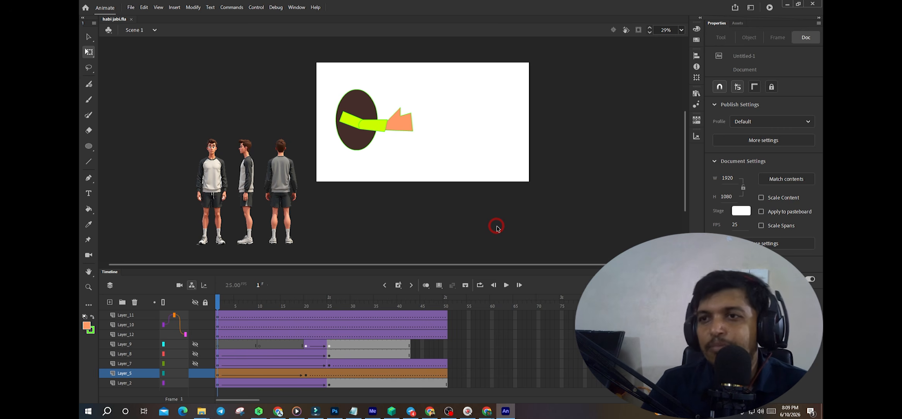
key(ctrl+s)
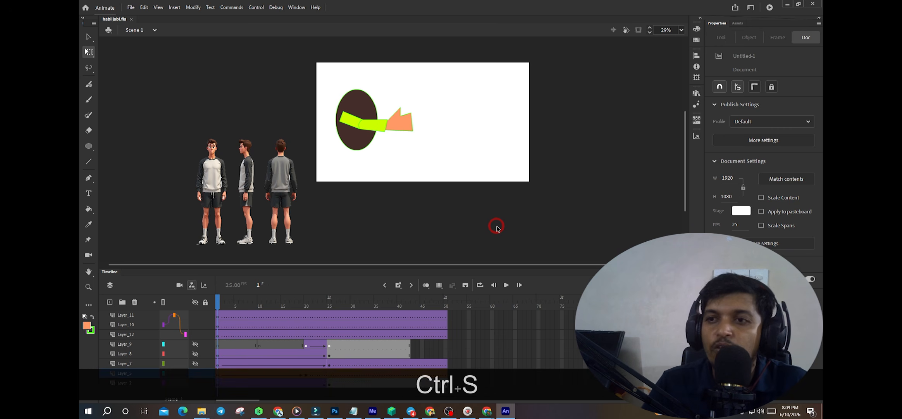